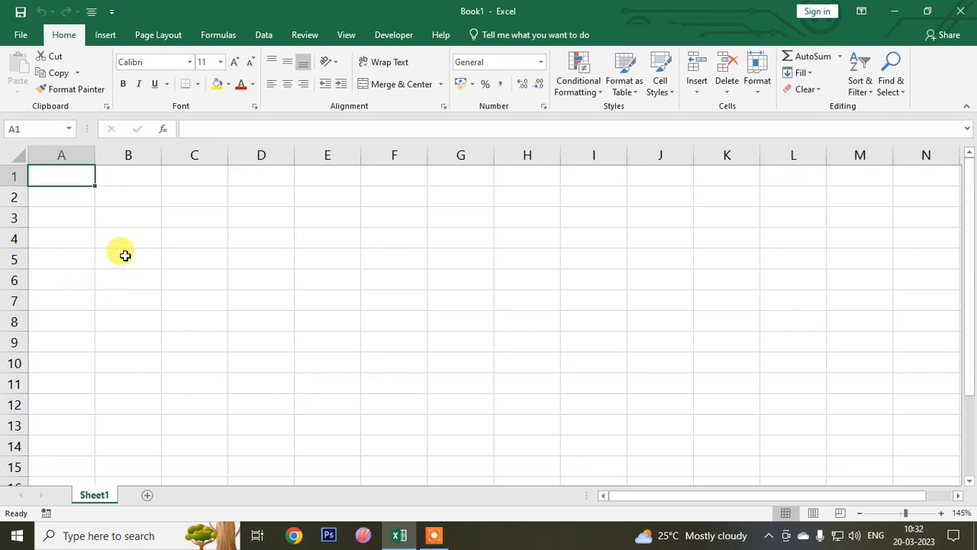
- Enter the column headings QNTY, DESCRIPTION, RATE and AMOUNT in cells B3 to E3
click(111, 216)
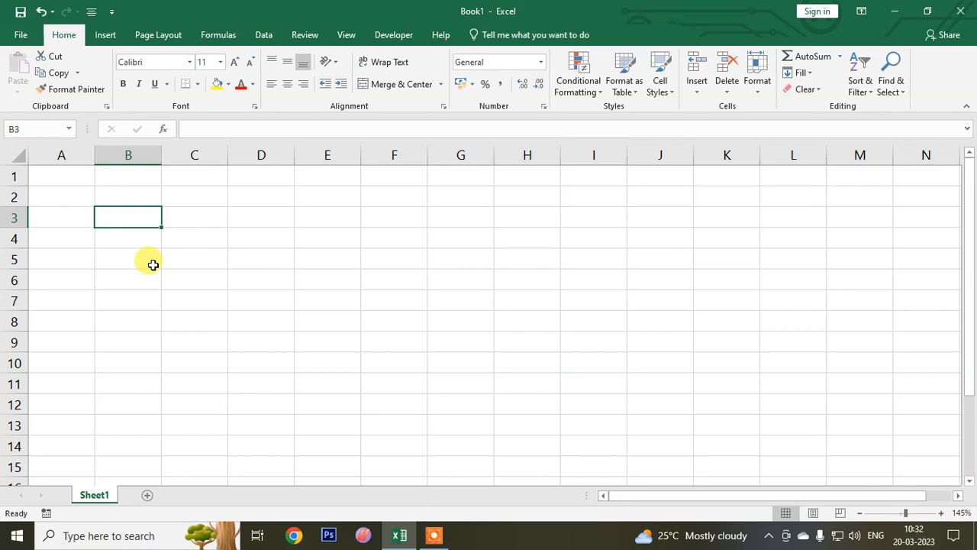
text(qn)
key(BackSpace)
key(BackSpace)
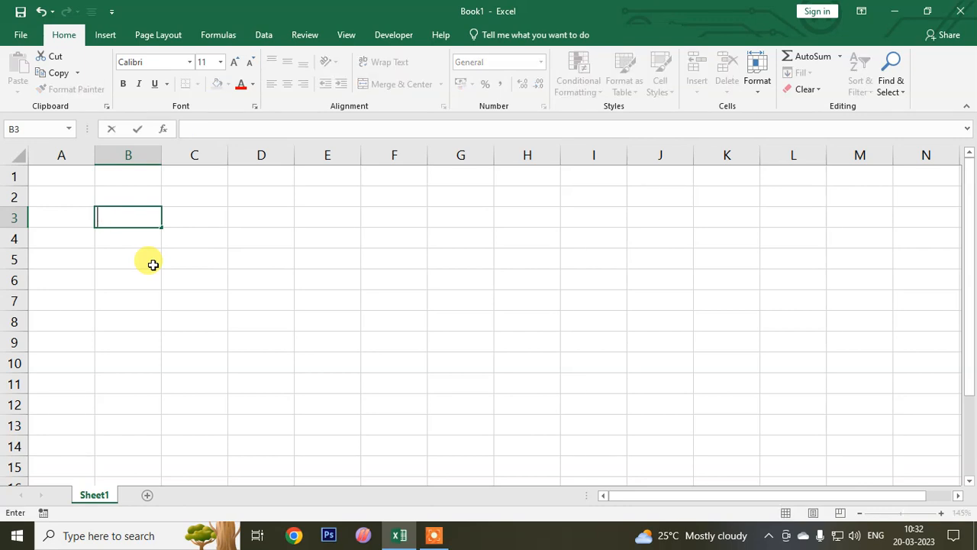
text(QNTY)
key(Tab)
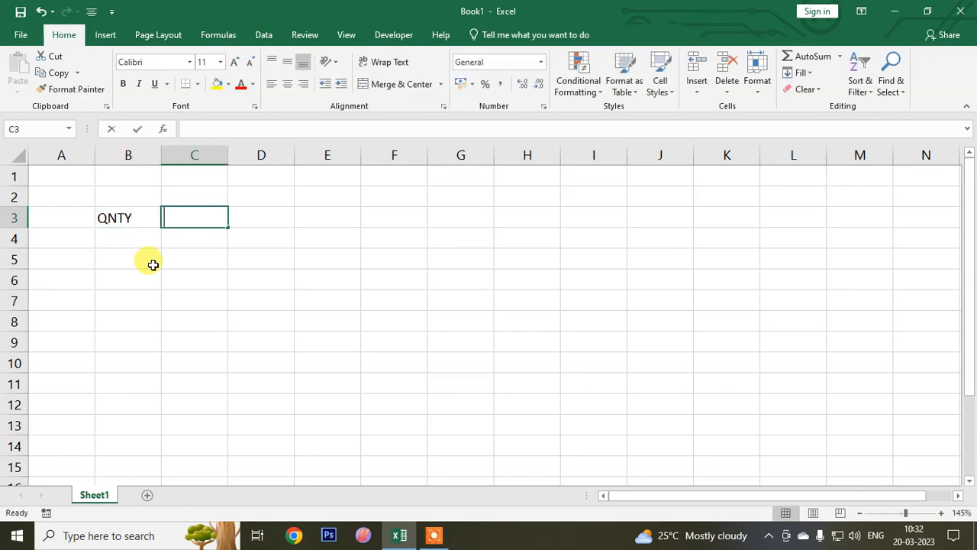
text(DESCRIPTION)
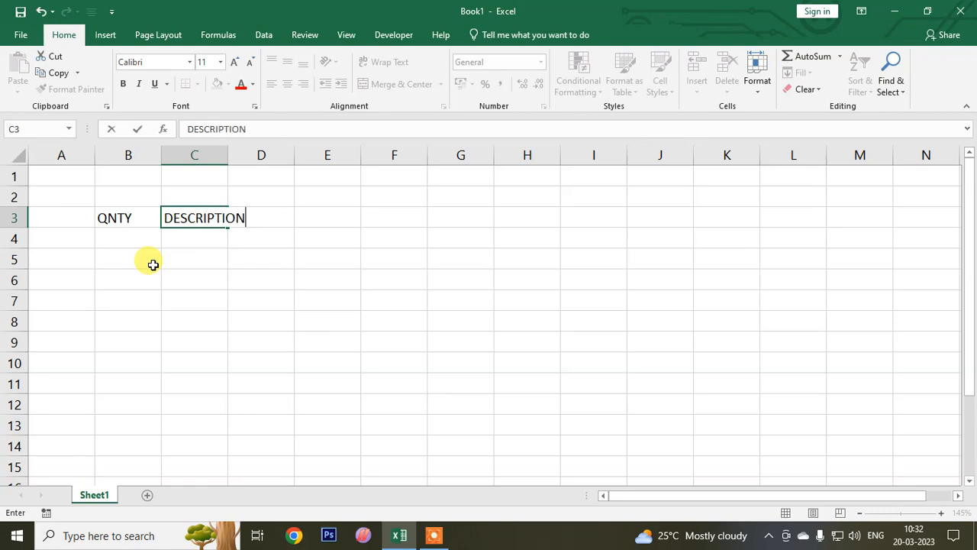
key(Tab)
text(RATE)
key(Tab)
text(AMOUNT)
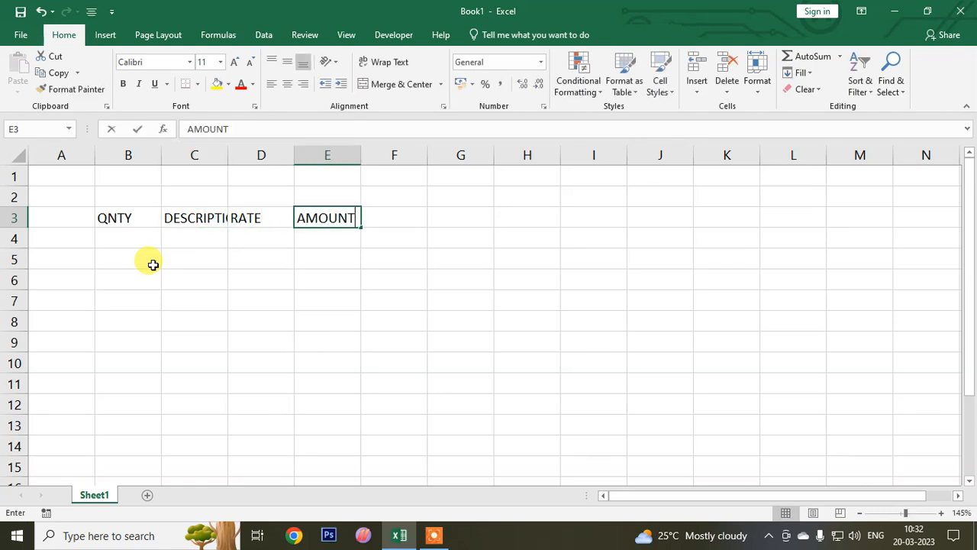
- Continue the heading row with GST, BILL, DISCOUNT and NET BILL in cells F3 to I3
key(Tab)
text(GST)
key(Tab)
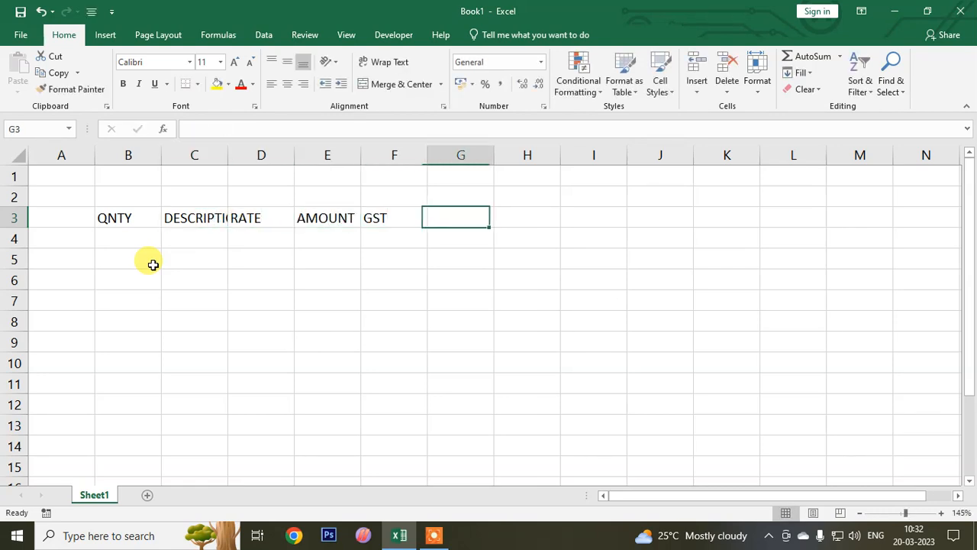
text(BILL)
key(Tab)
text(D)
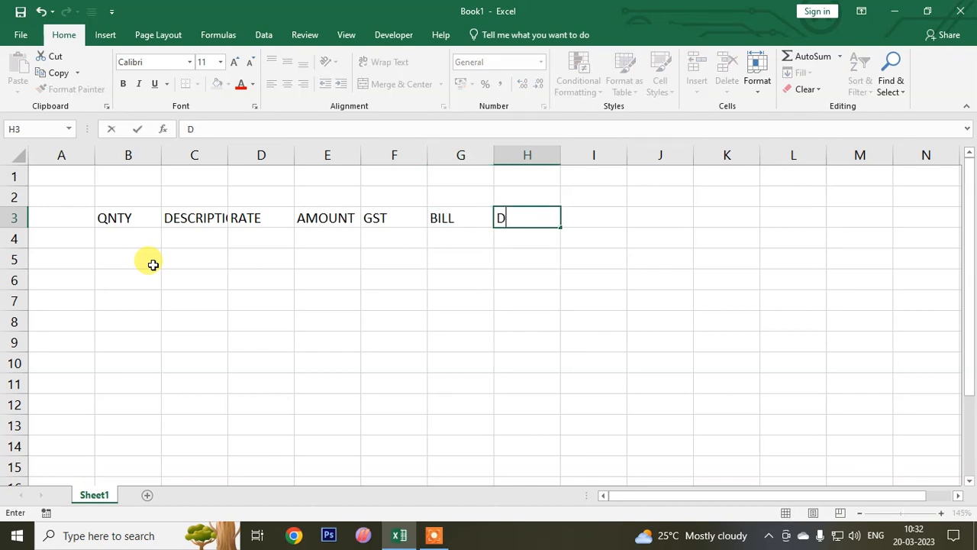
text(ISCOUNT)
key(Tab)
text(NET BV)
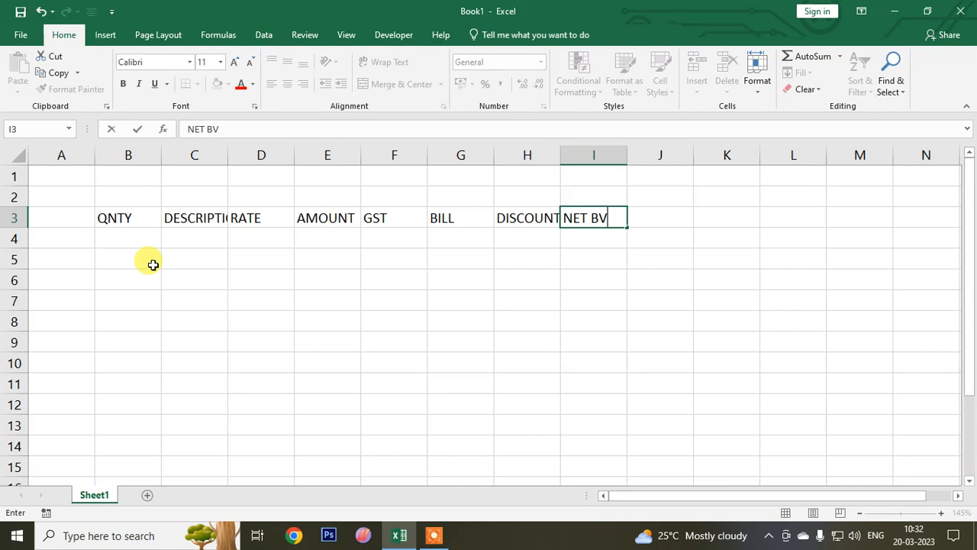
key(BackSpace)
text(ILL)
click(343, 339)
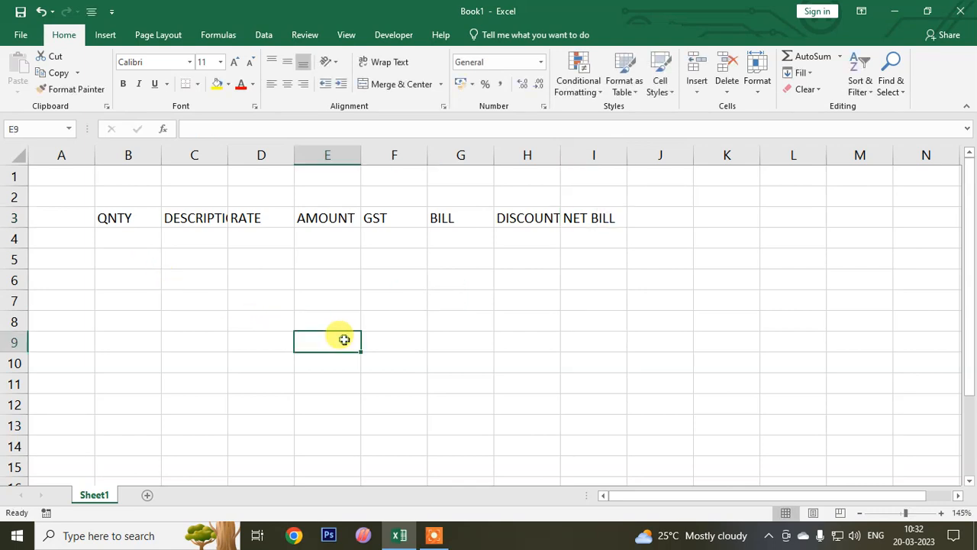
- Format the headings in B3:I3 as 14-point bold text, centred horizontally
drag(111, 218, 600, 217)
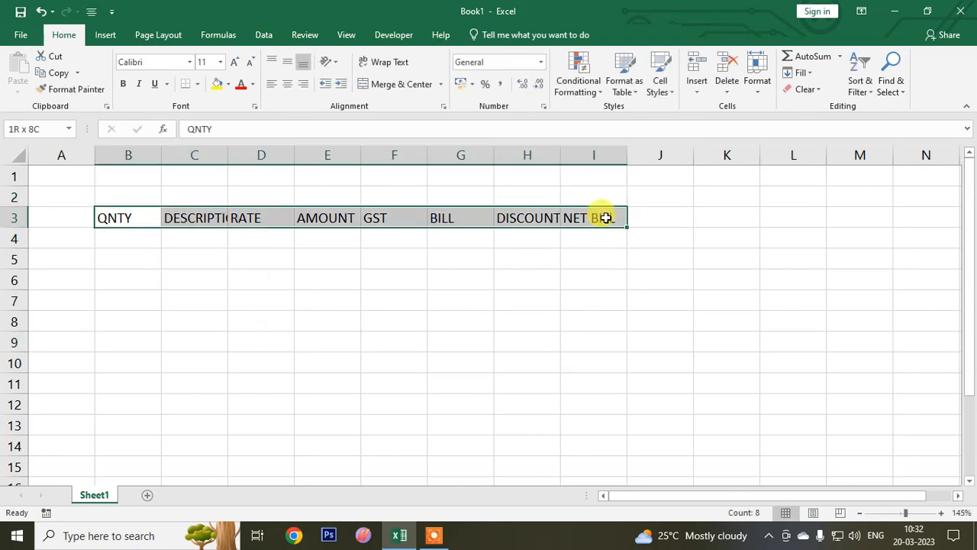
double_click(236, 67)
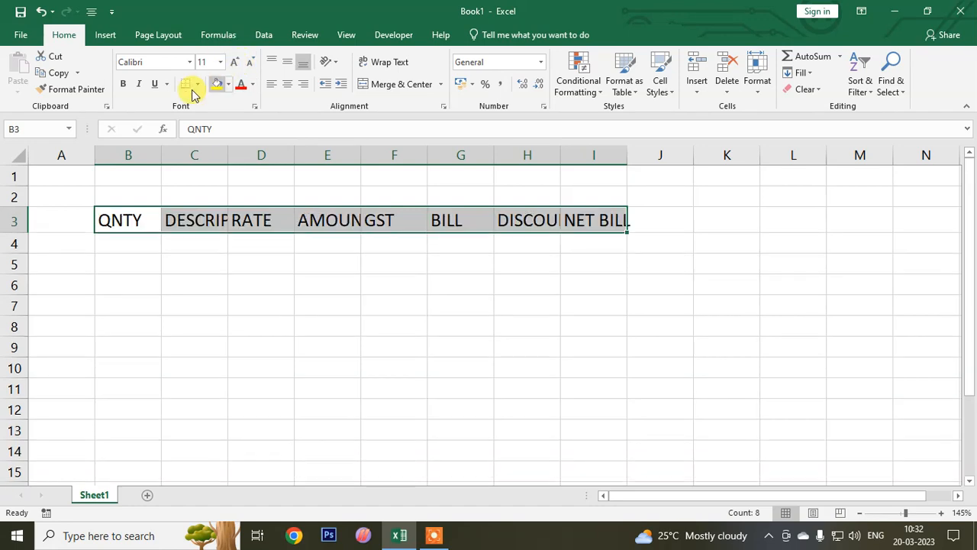
click(123, 84)
click(287, 84)
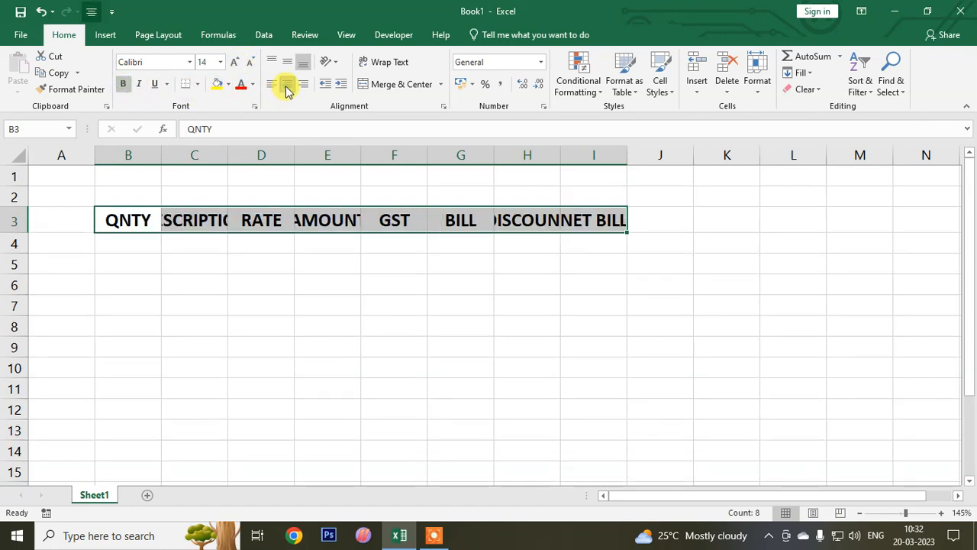
- AutoFit the widths of columns B to I to their headings and widen the DESCRIPTION column further
click(759, 86)
click(764, 177)
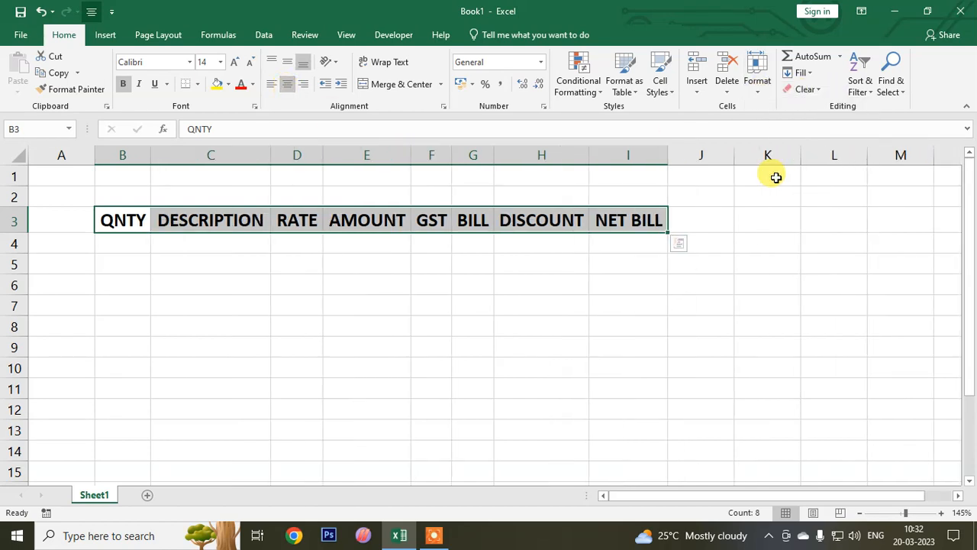
drag(270, 162, 324, 161)
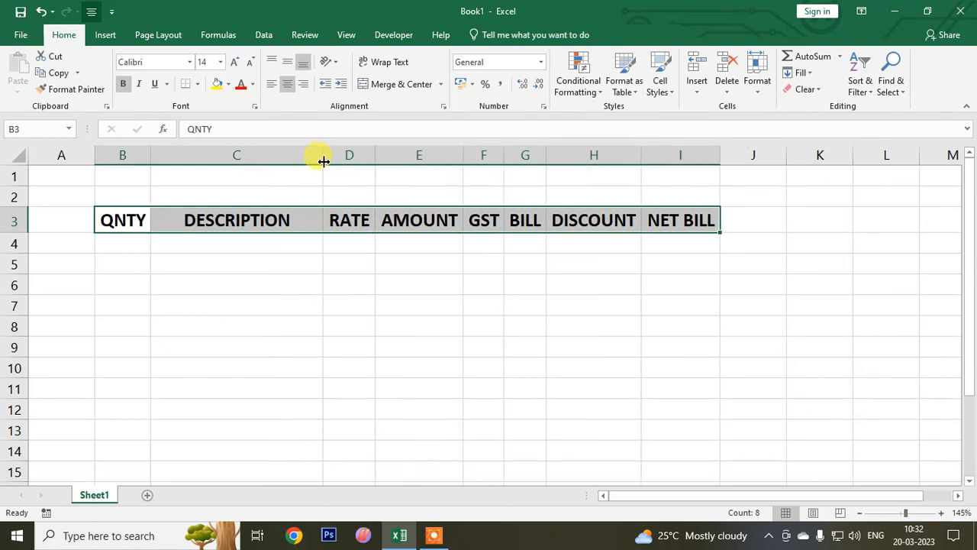
- List the items SHIRT, JEANS, GOWN and FROCK under DESCRIPTION in cells C4 to C7
click(196, 255)
text(SHIRT)
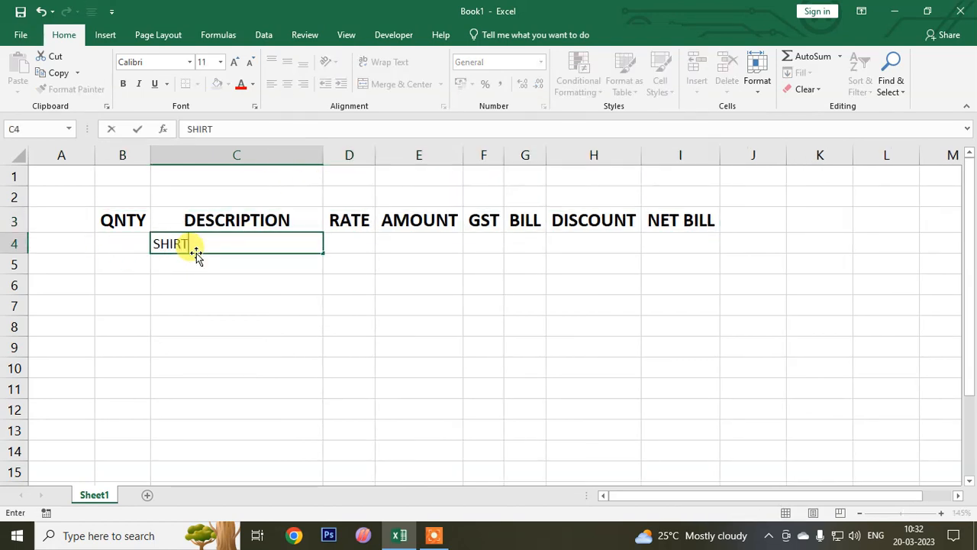
key(Return)
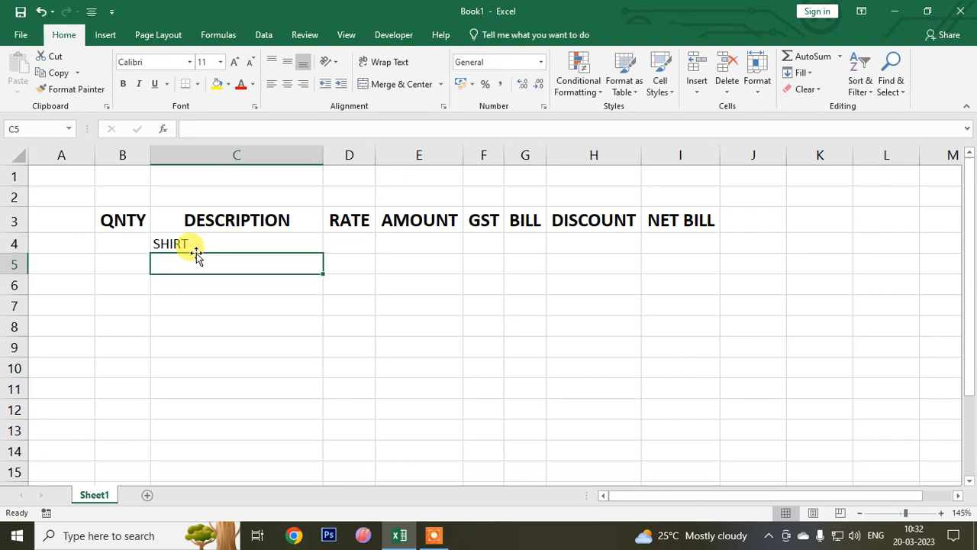
text(JEANS)
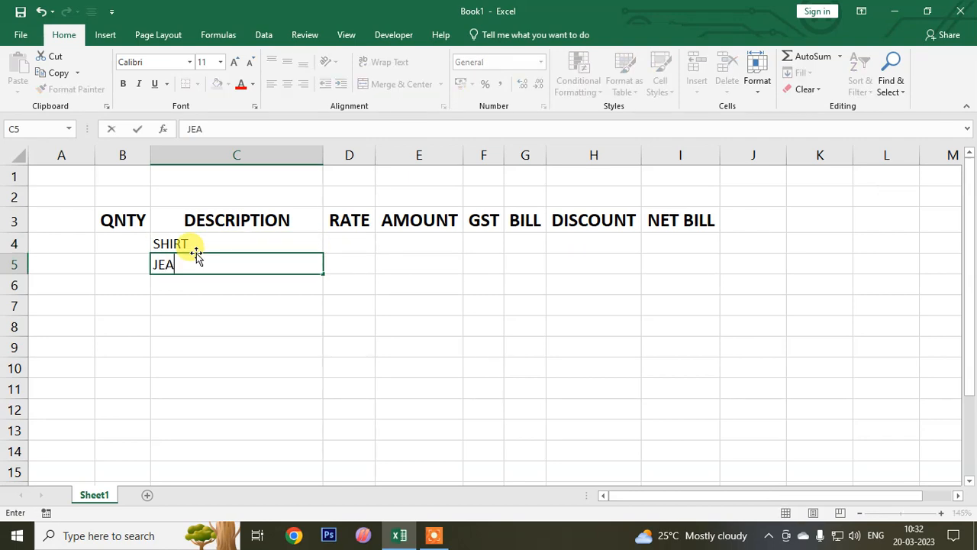
key(Return)
text(S)
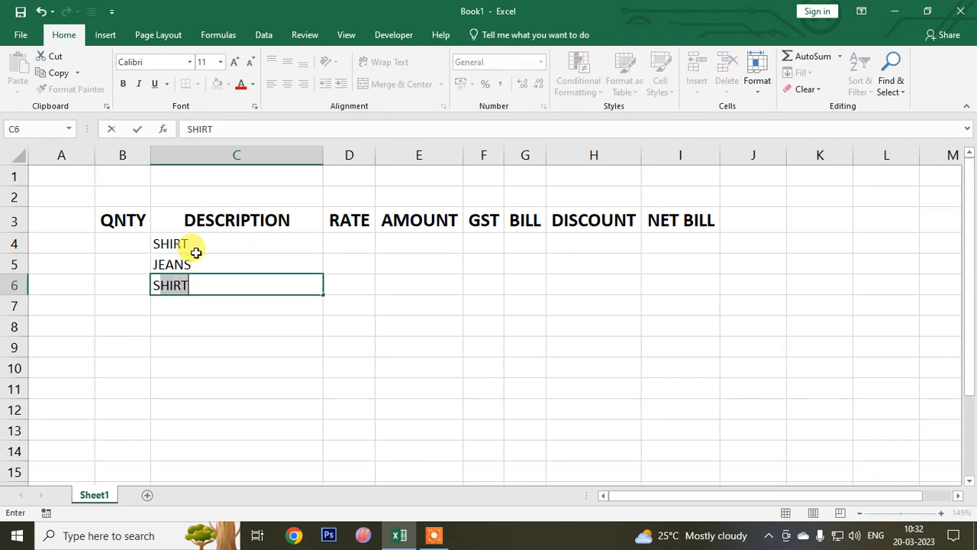
key(BackSpace)
key(BackSpace)
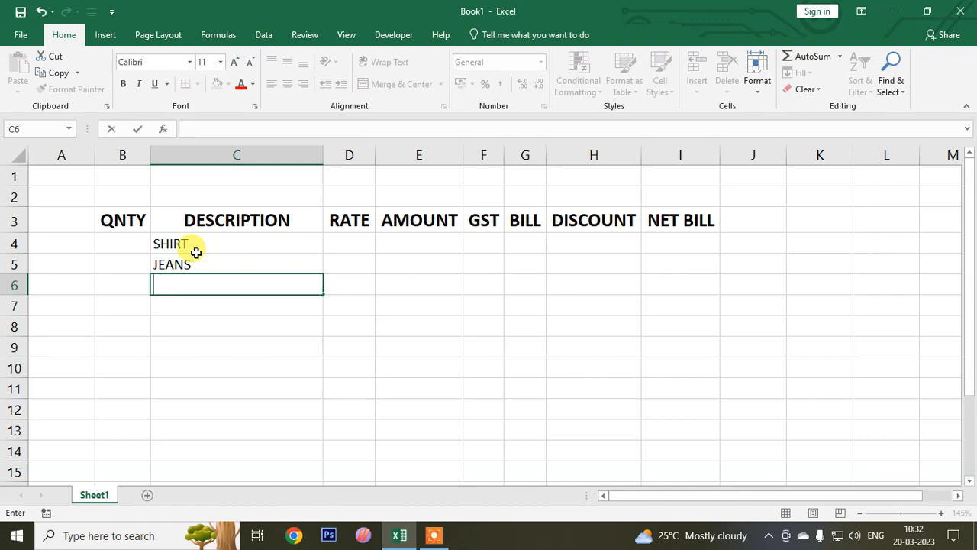
text(GOWN)
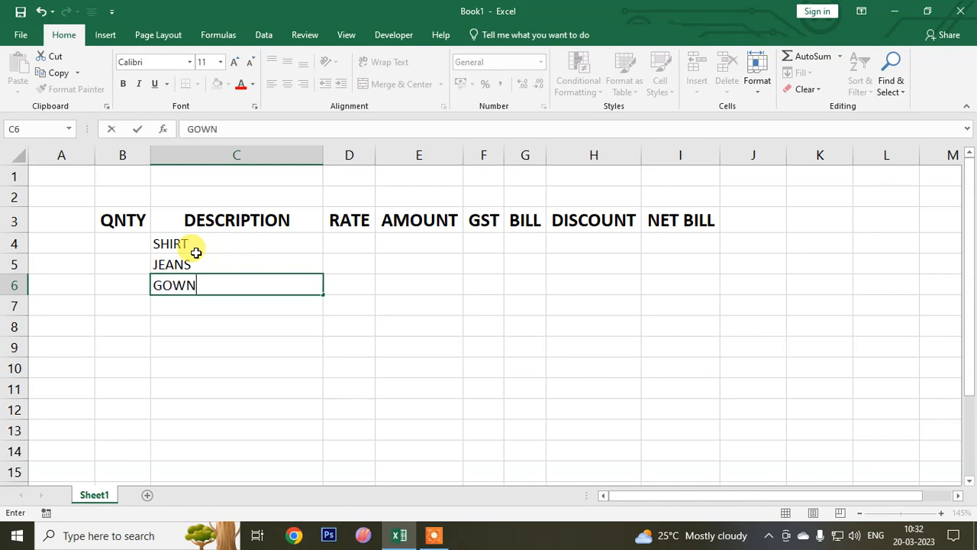
key(Return)
text(FROCK)
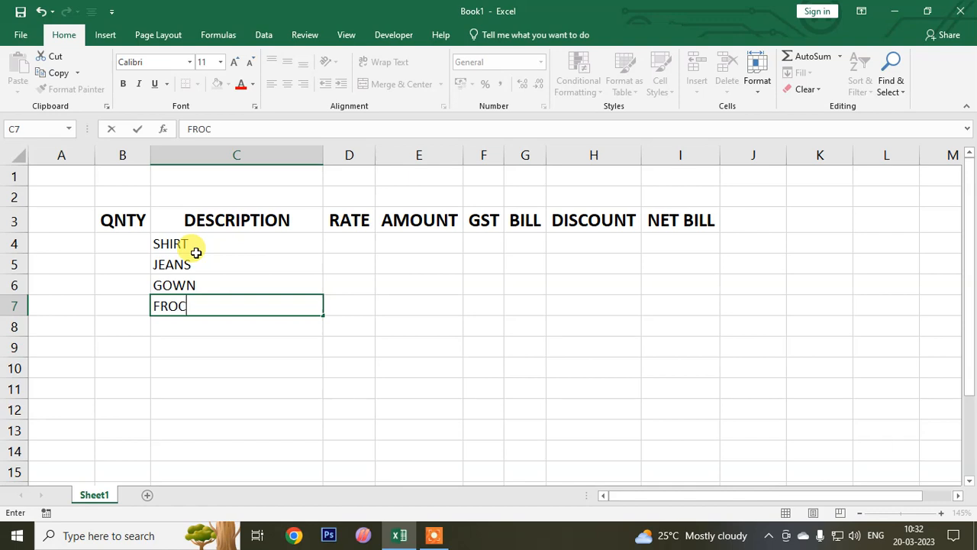
- Enter the rates 500.25, 800.21, 1000.21 and 450.36 for the four items in cells D4 to D7
key(Right)
key(Up)
key(Up)
key(Up)
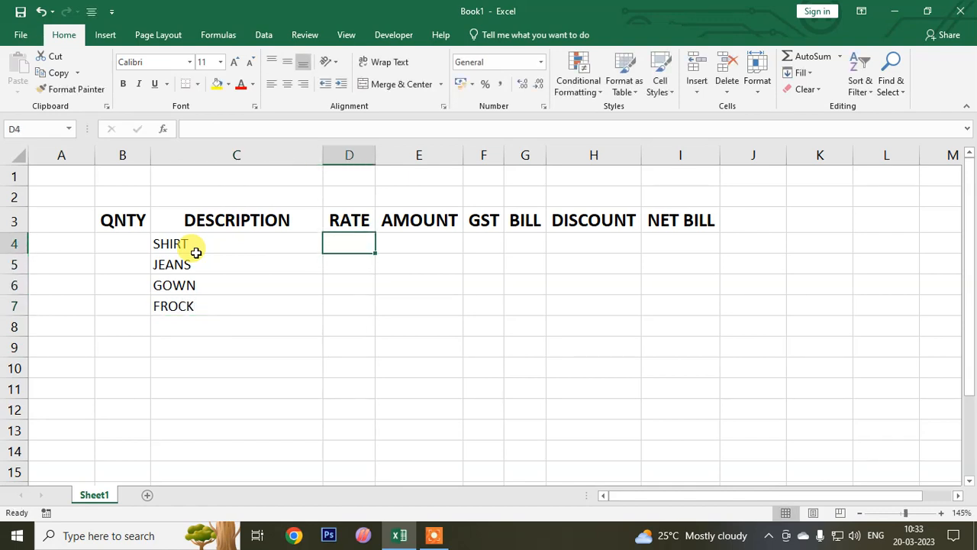
text(500.)
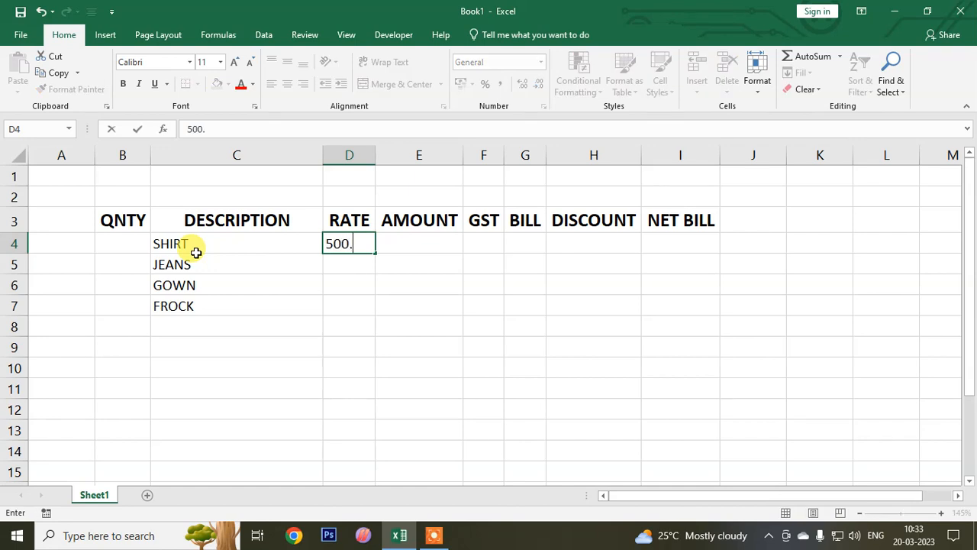
text(25)
key(Return)
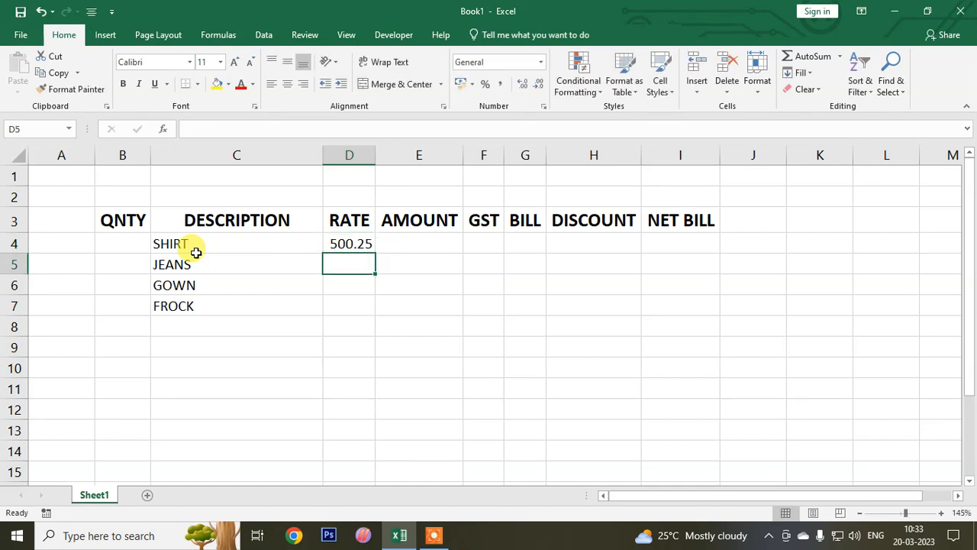
text(800.21)
key(Return)
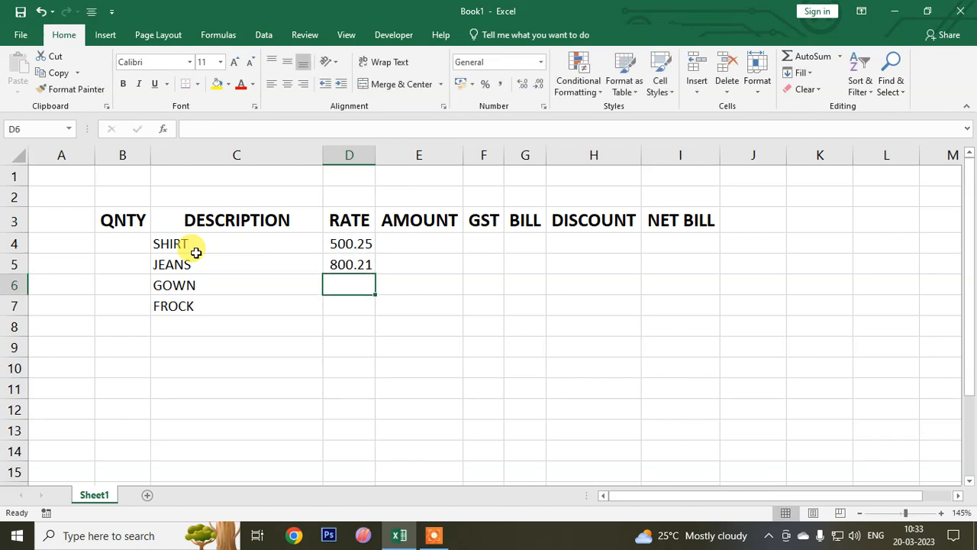
text(1000.21)
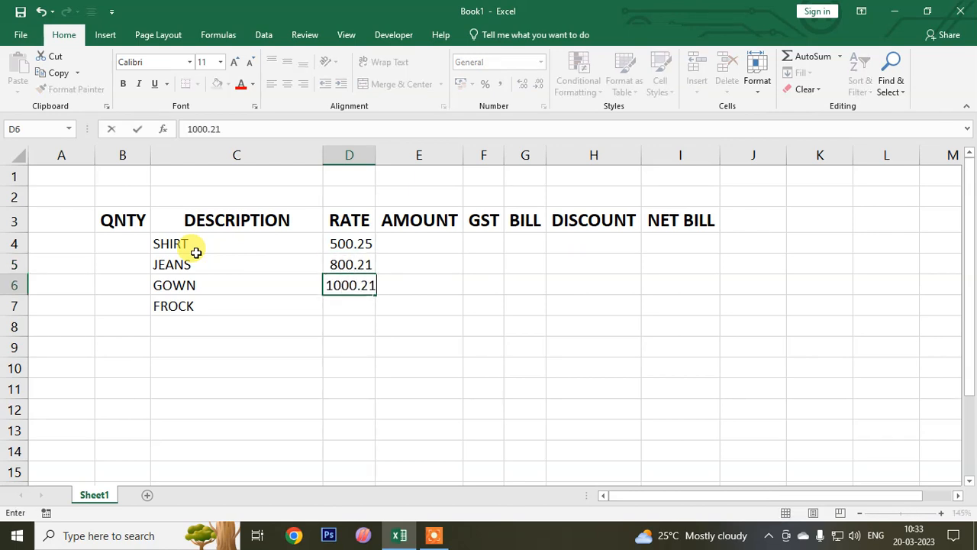
key(Return)
text(450.36)
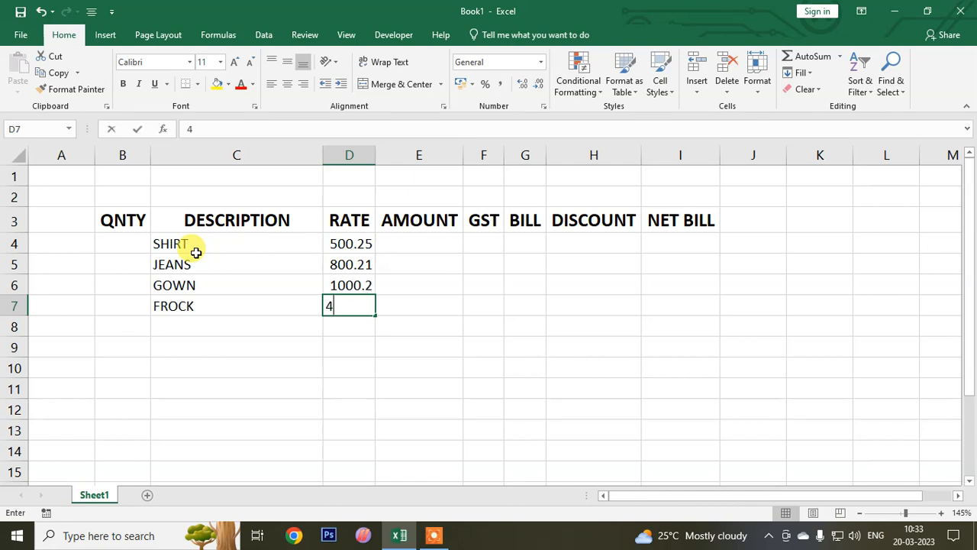
key(Return)
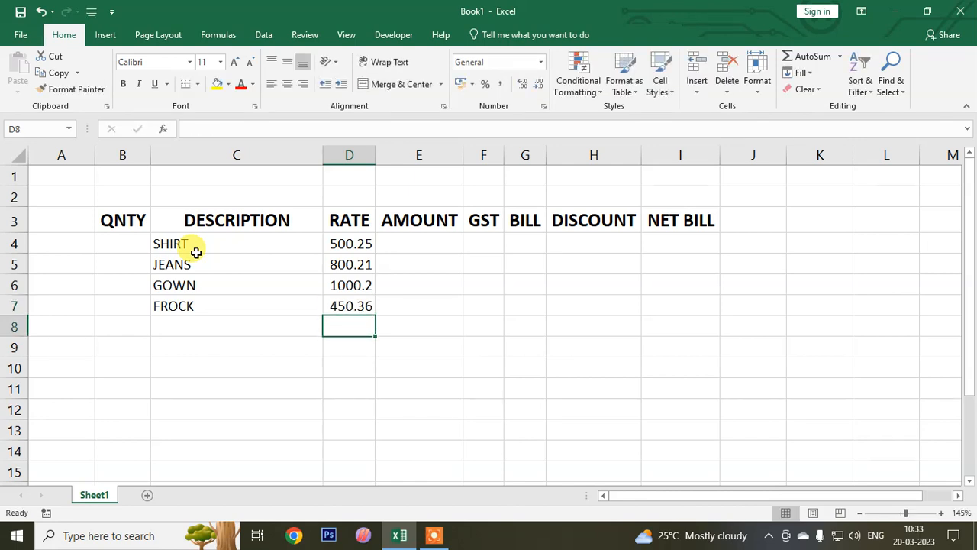
- Calculate the shirt's amount in E4 as quantity times rate with the formula =B4*D4
click(409, 244)
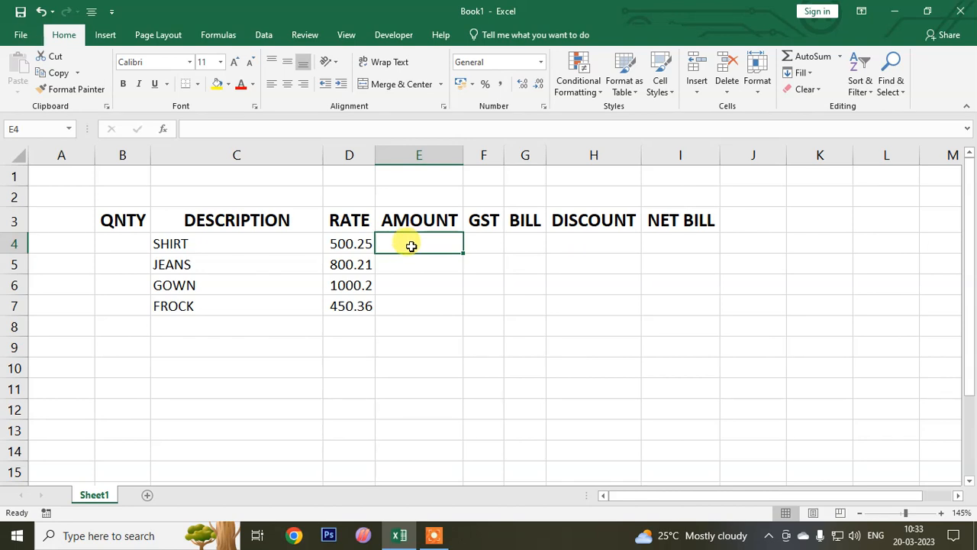
double_click(412, 245)
text(=)
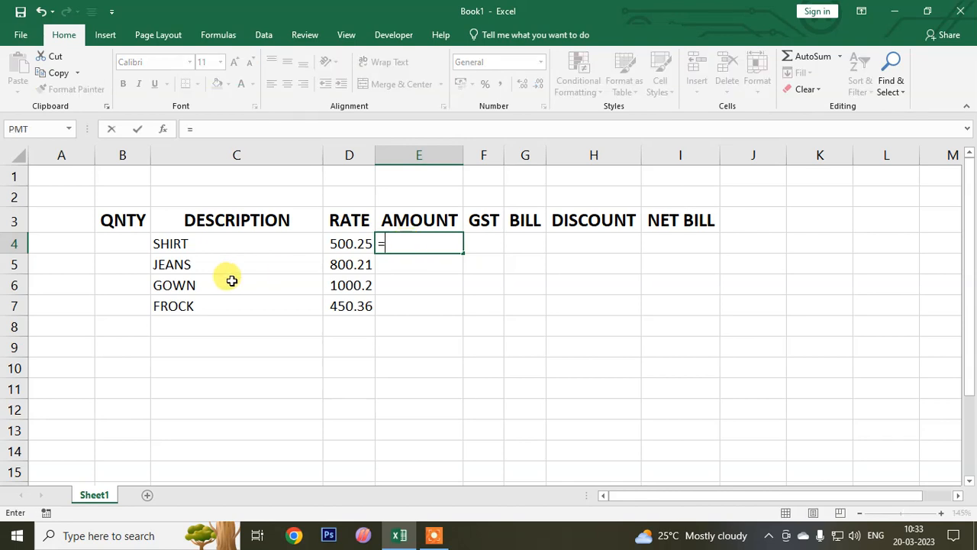
click(137, 244)
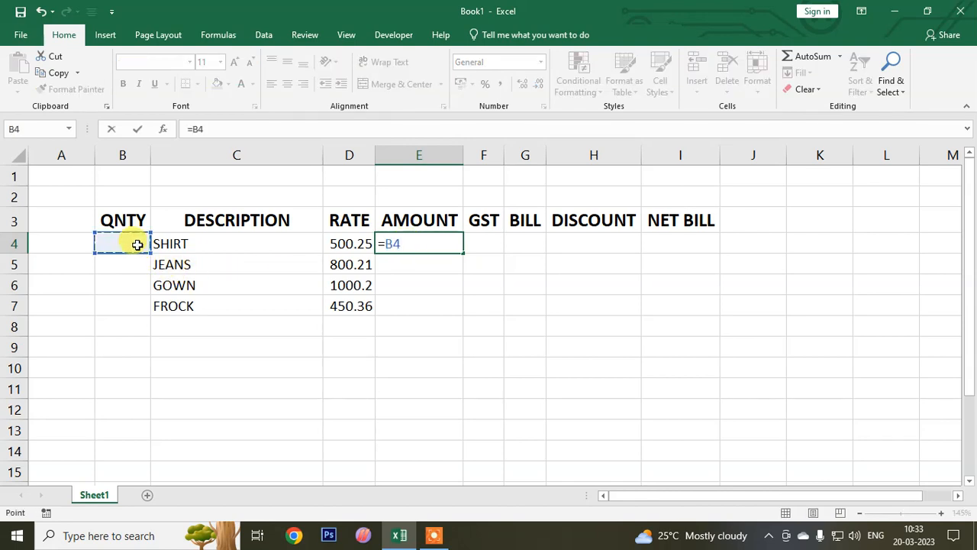
text(*)
click(347, 246)
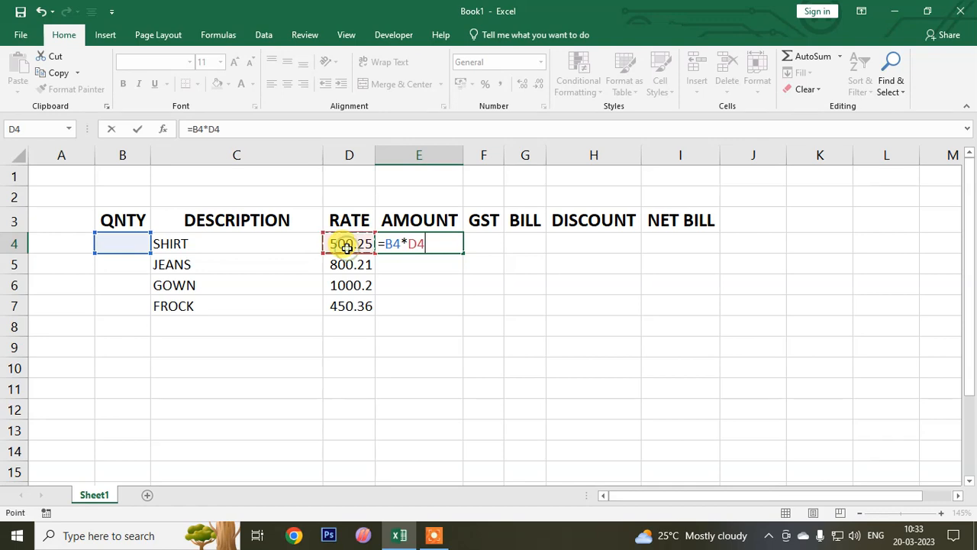
key(Return)
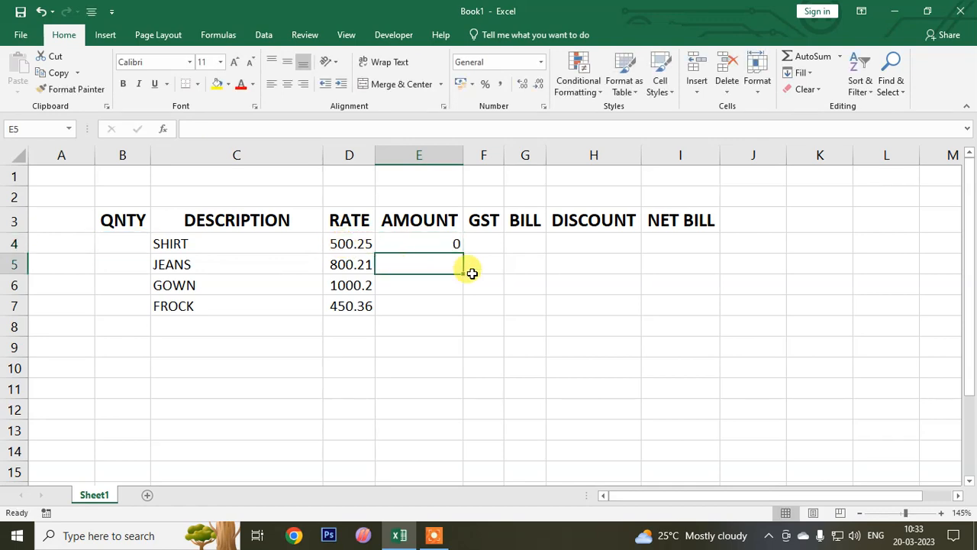
click(436, 243)
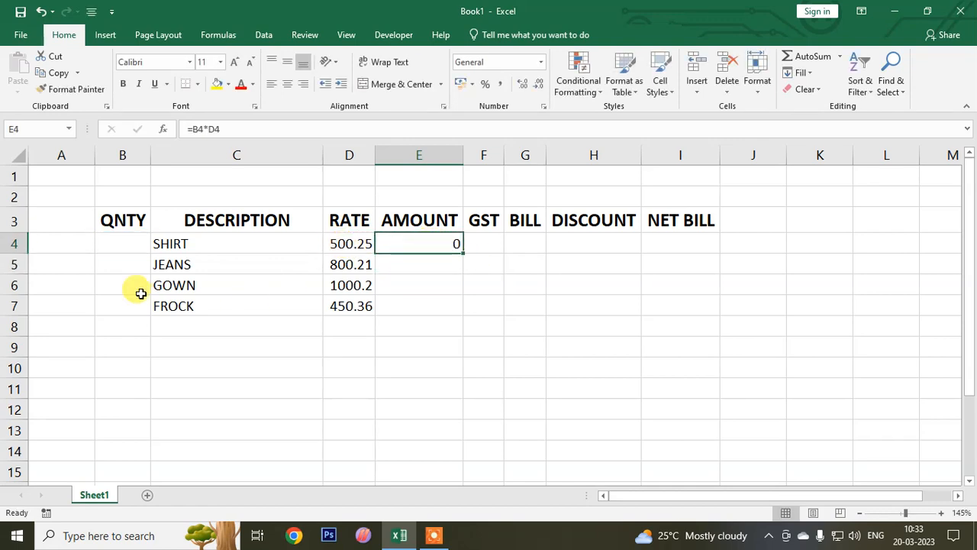
click(133, 244)
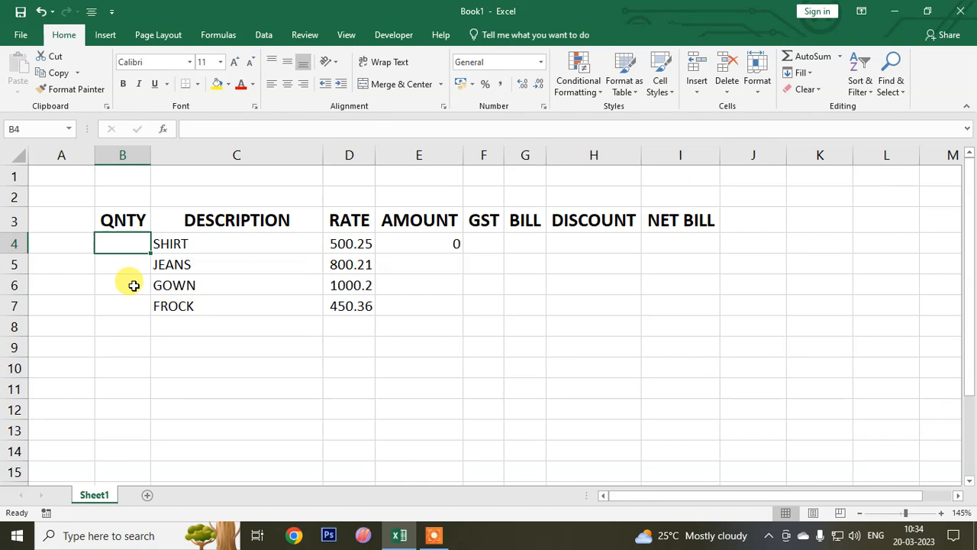
- Copy the shirt's amount formula from E4 down to the other items through E7
click(459, 245)
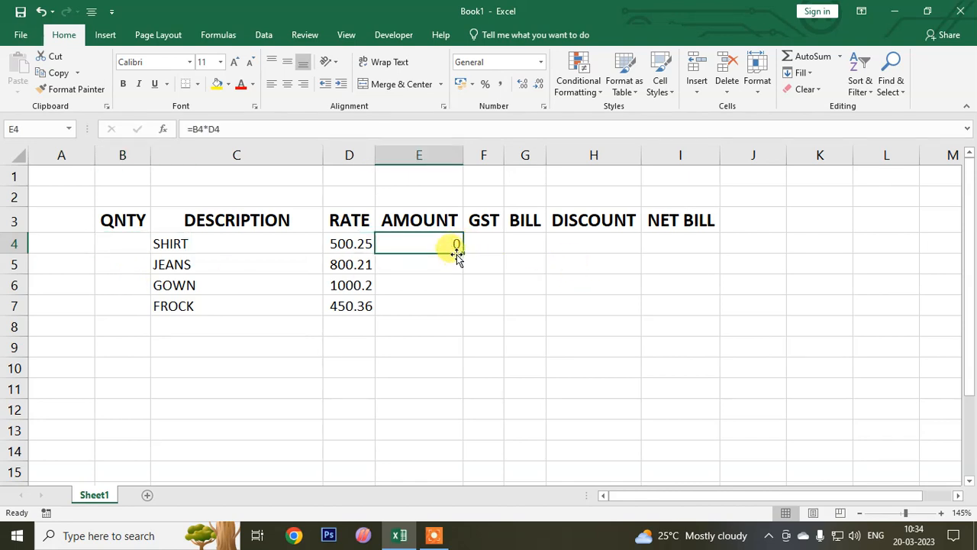
drag(464, 255, 458, 309)
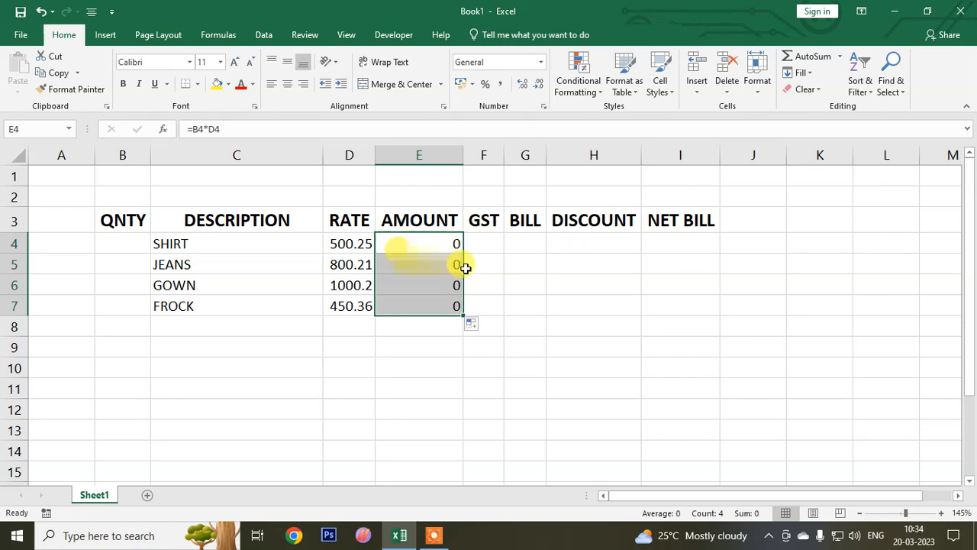
- Calculate the shirt's GST in F4 as 12% of its amount with the formula =E4*12%
click(473, 243)
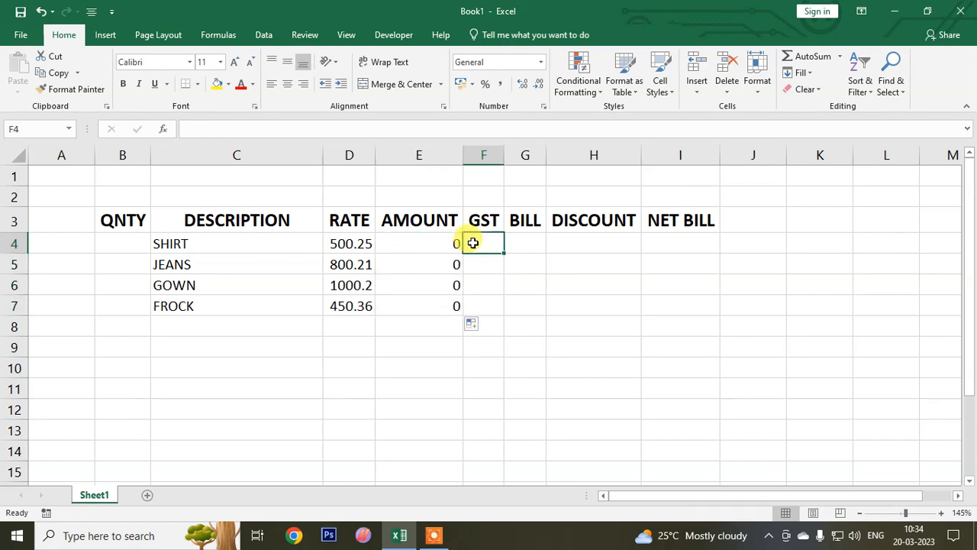
text(=)
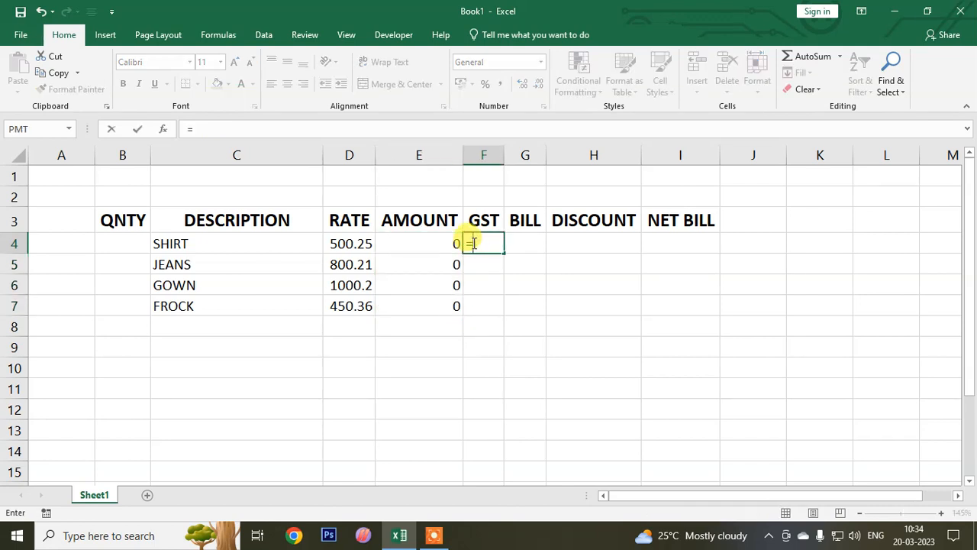
click(433, 244)
text(*)
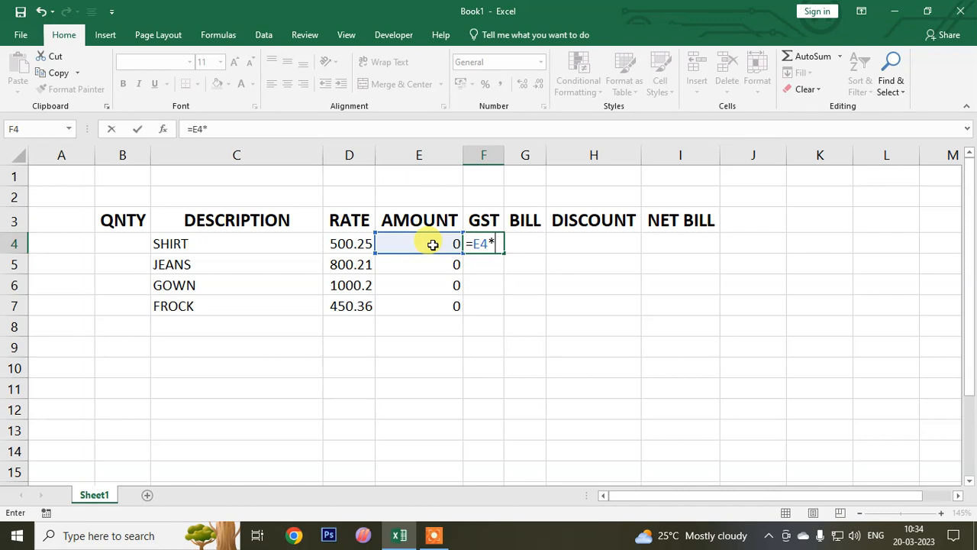
text(12%)
key(Return)
- Widen the GST column slightly and copy the GST formula from F4 down to F7
drag(504, 155, 518, 155)
click(502, 242)
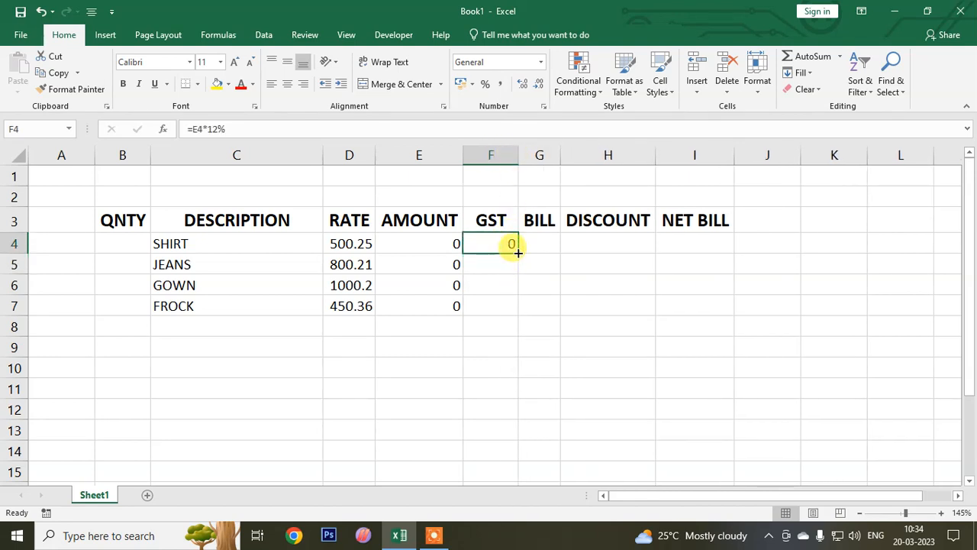
drag(517, 253, 513, 311)
- Calculate the shirt's bill in G4 as amount plus GST with =E4+F4 and widen the BILL column slightly
click(544, 243)
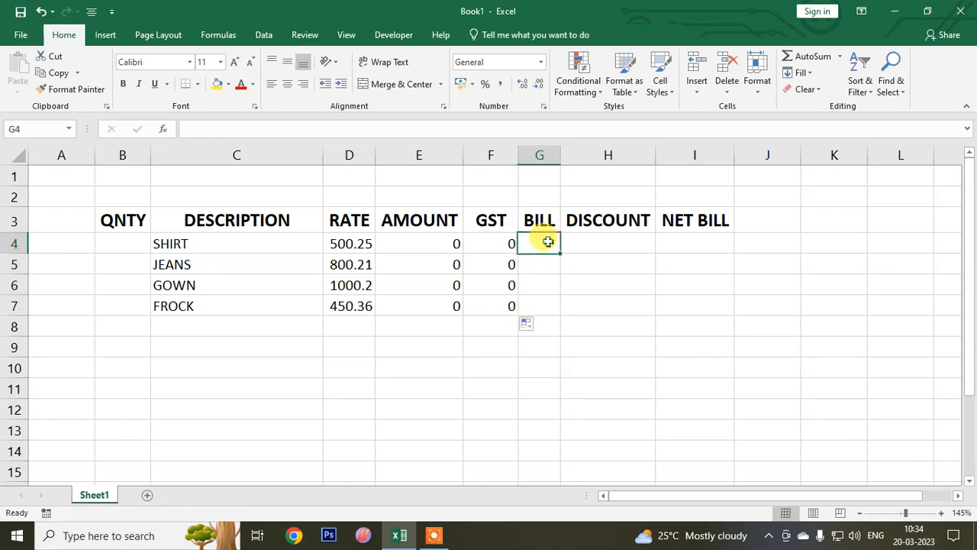
text(=)
click(437, 242)
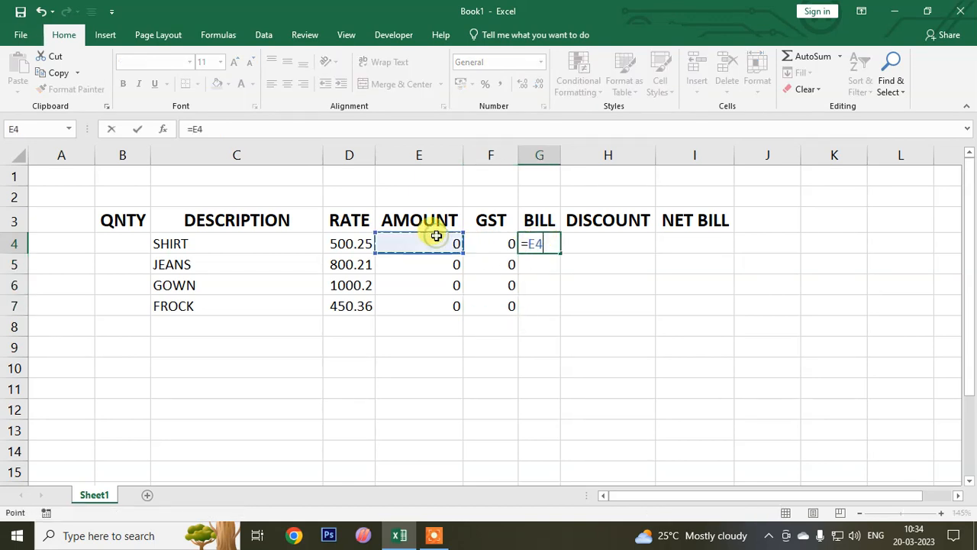
text(+)
click(487, 242)
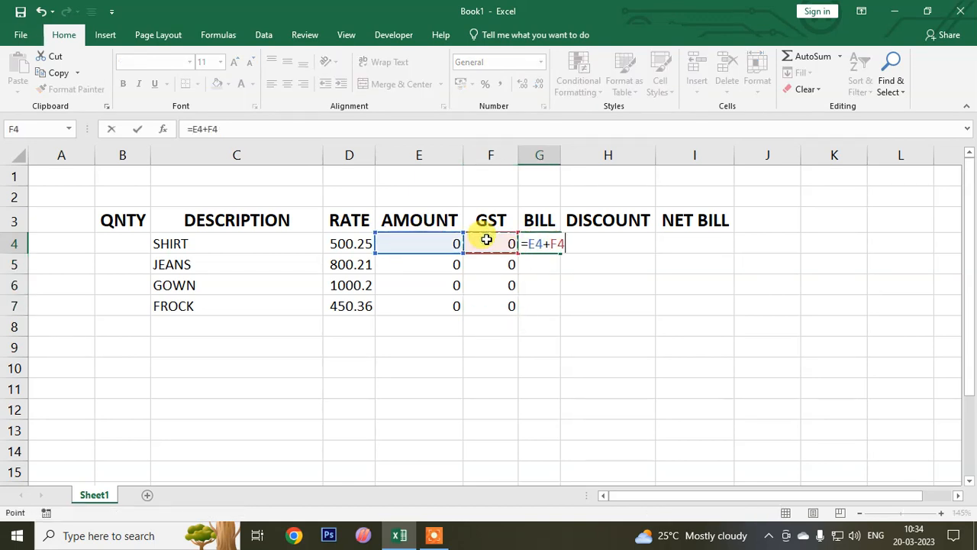
key(Return)
drag(561, 155, 579, 155)
- Calculate the shirt's discount in H4 as 5% of its bill with the formula =G4*5%
click(618, 246)
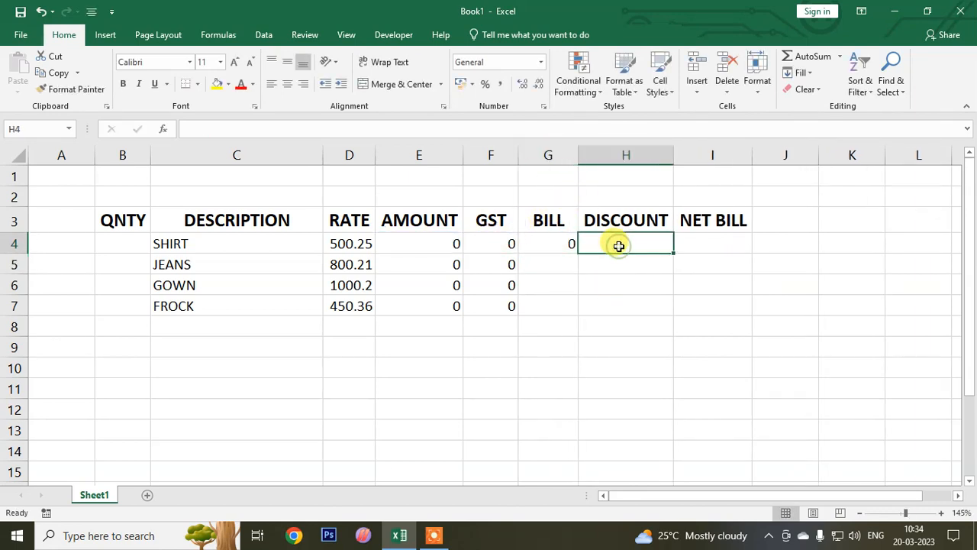
text(=)
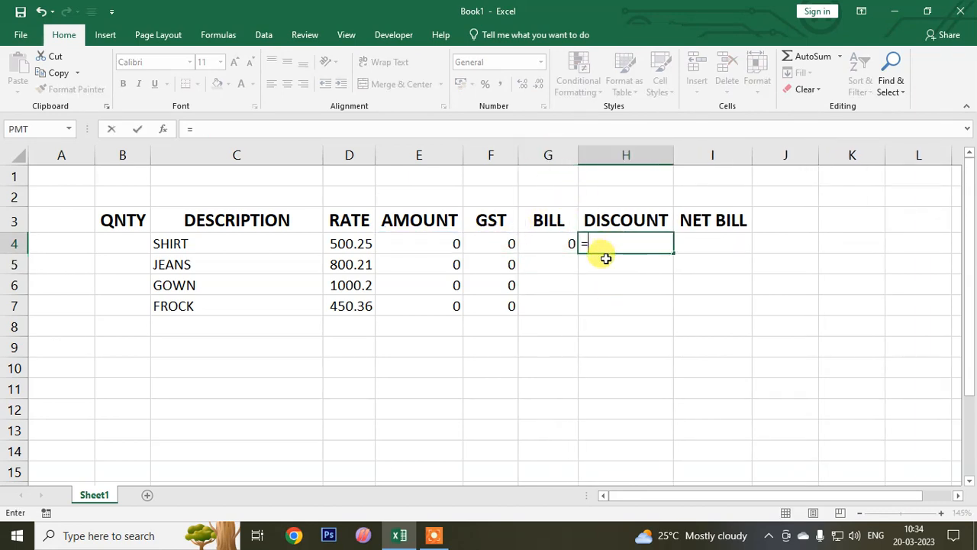
click(550, 249)
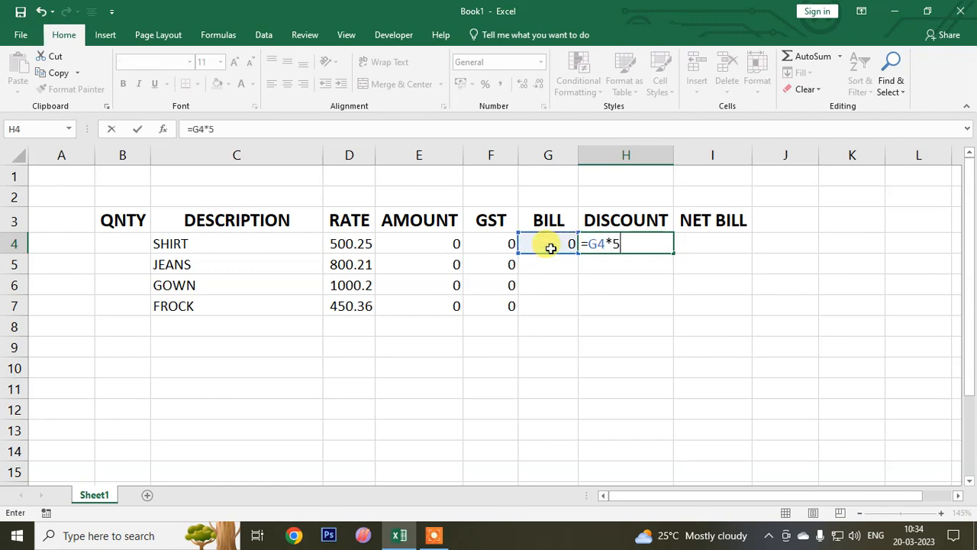
text(*5%)
key(Return)
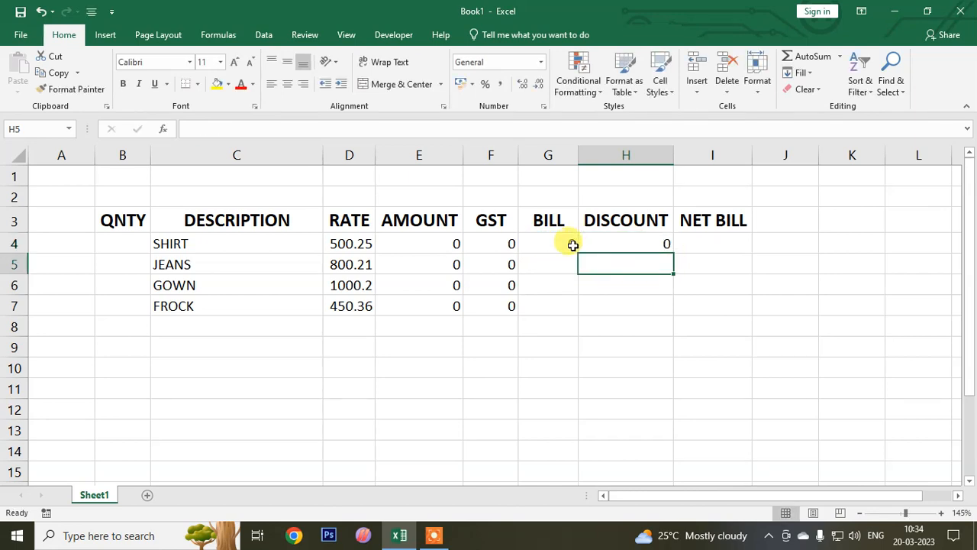
- Calculate the shirt's net bill in I4 with =G4-H4 and copy the formulas in G4:I4 down to row 7
click(562, 243)
click(699, 245)
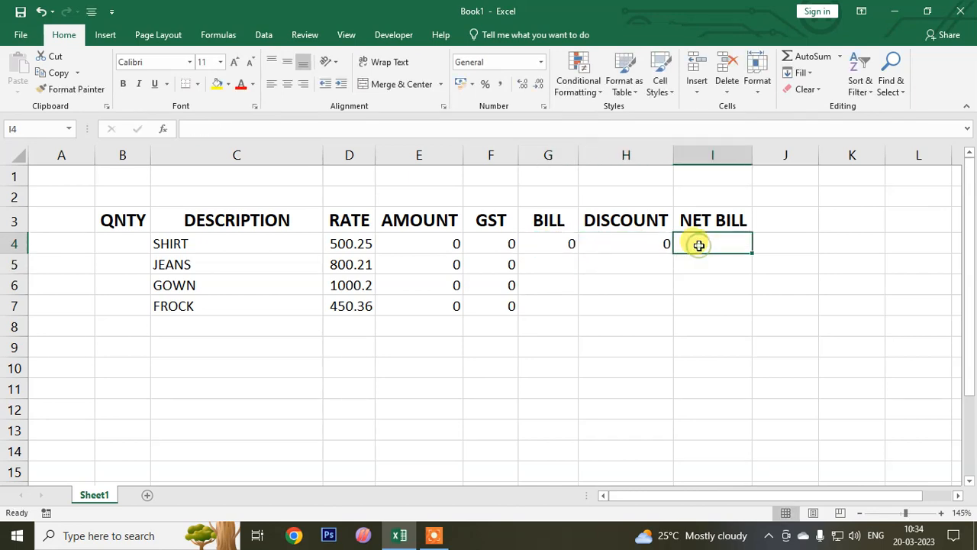
text(=)
click(536, 243)
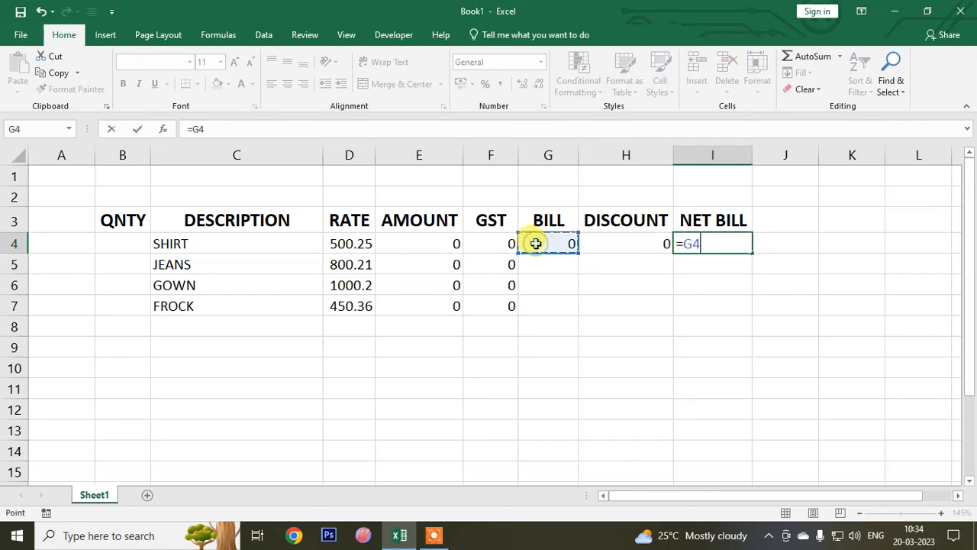
text(-)
click(612, 246)
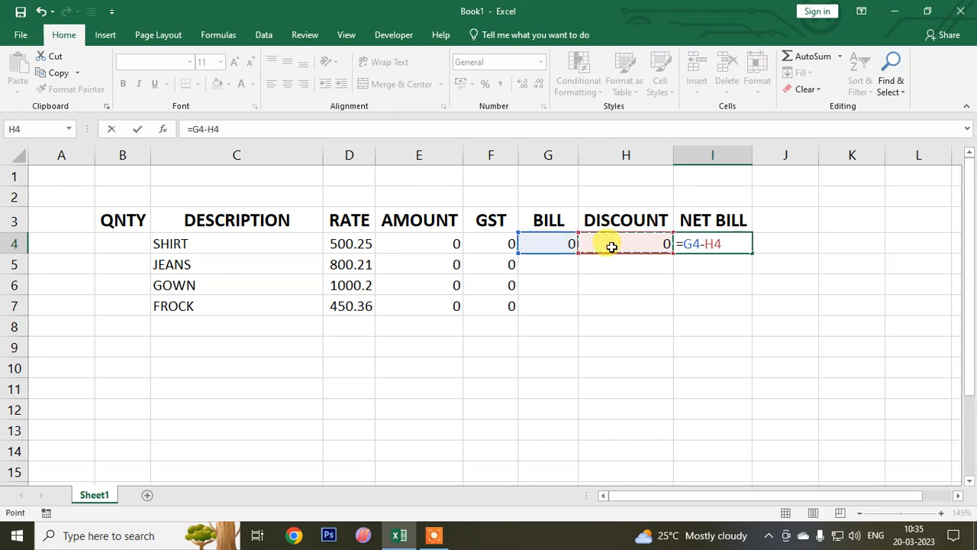
key(Return)
drag(556, 243, 753, 322)
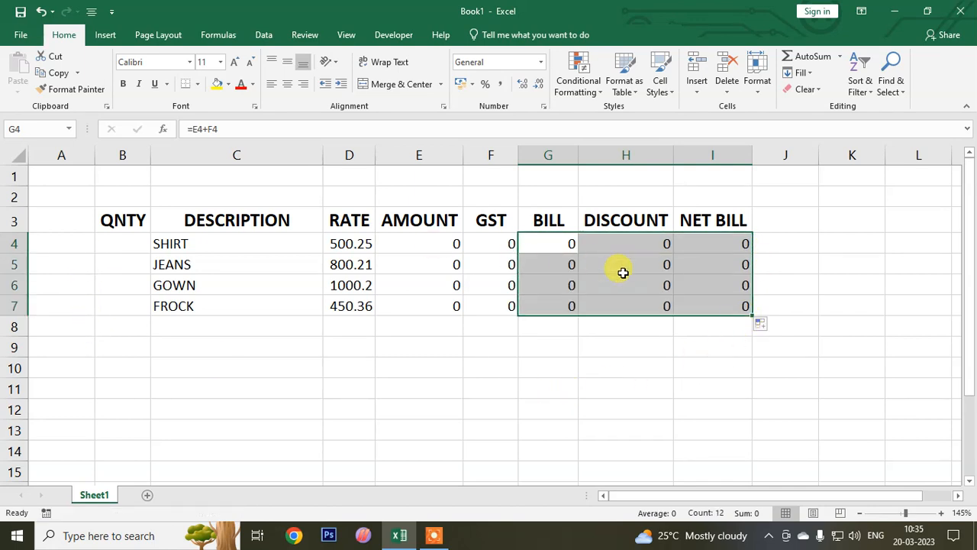
- Merge B8:H10 across so each row becomes one cell, and set the font size of these cells to 14
drag(136, 326, 126, 376)
click(731, 327)
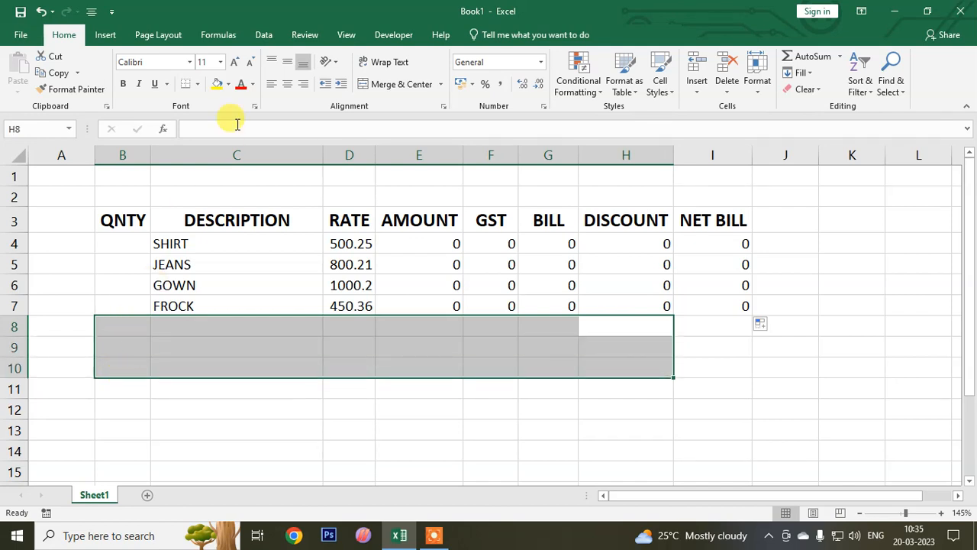
click(444, 85)
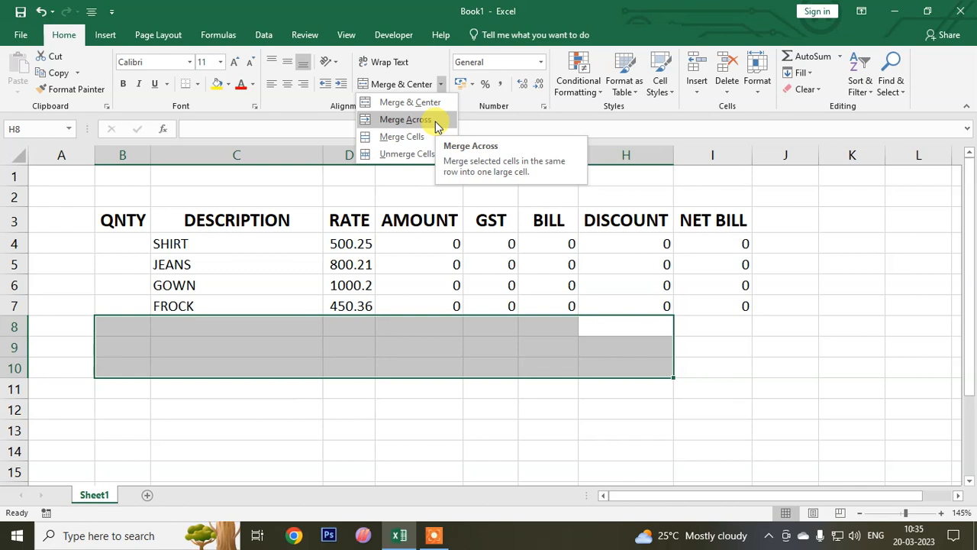
click(437, 124)
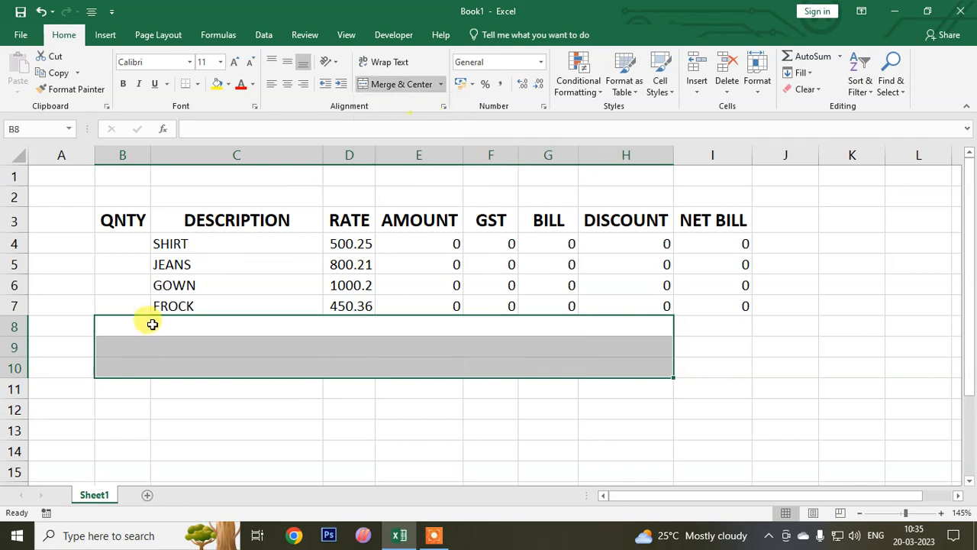
click(236, 63)
click(235, 63)
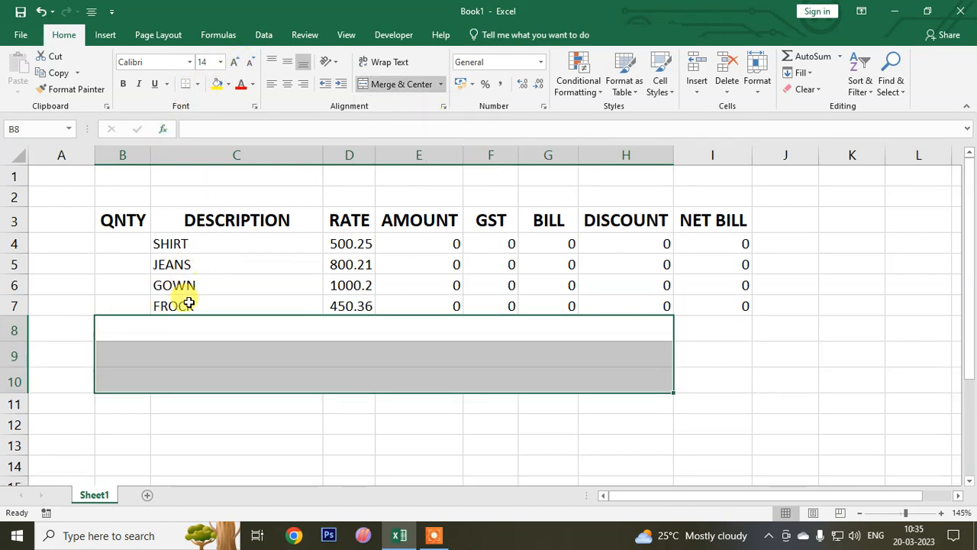
- Enter the labels TOTAL, ROUND OFF and NET TOTAL in the merged cells of rows 8, 9 and 10
click(201, 330)
text(TOTAL)
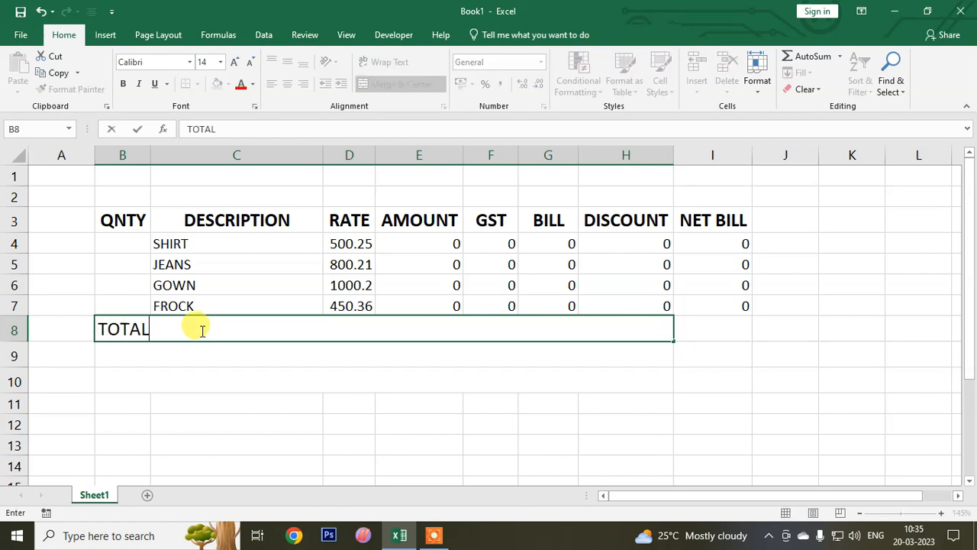
key(Return)
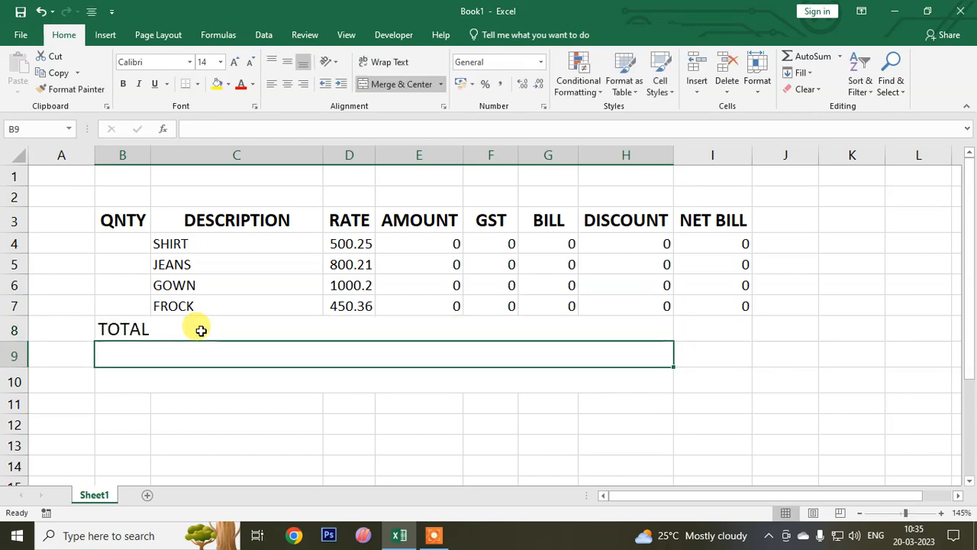
text(ROUND OFF)
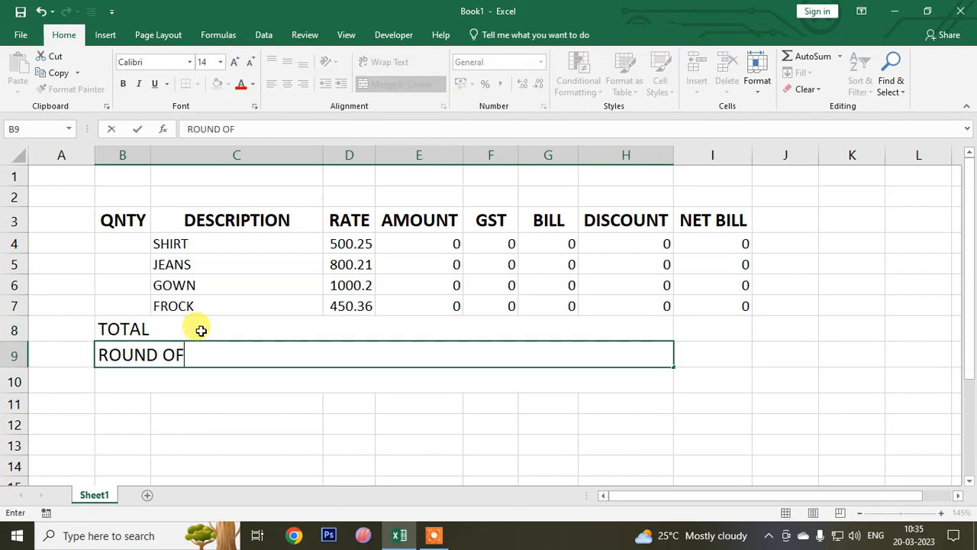
key(Return)
text(NE)
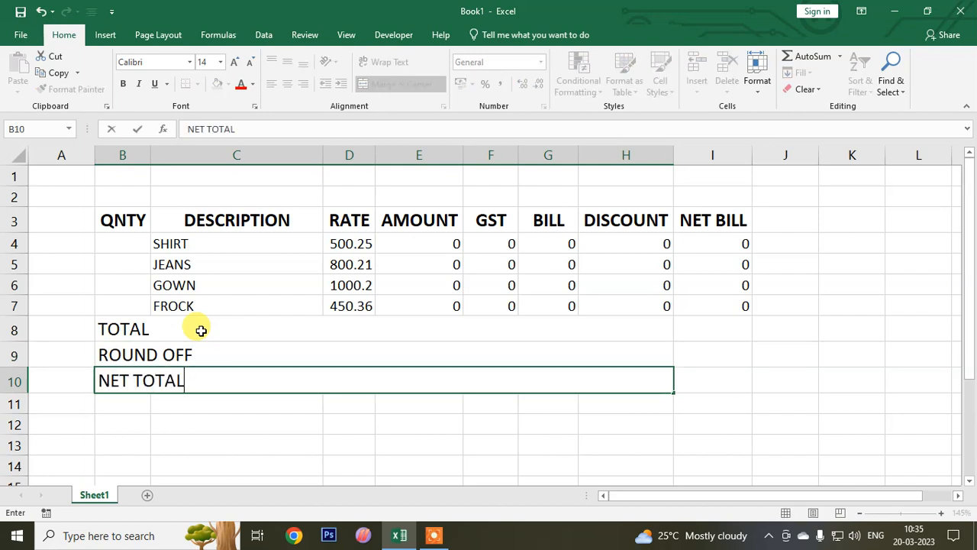
text(T TOTAL)
- Sum the net bills of all items in I8 with the formula =SUM(I4:I7)
click(711, 343)
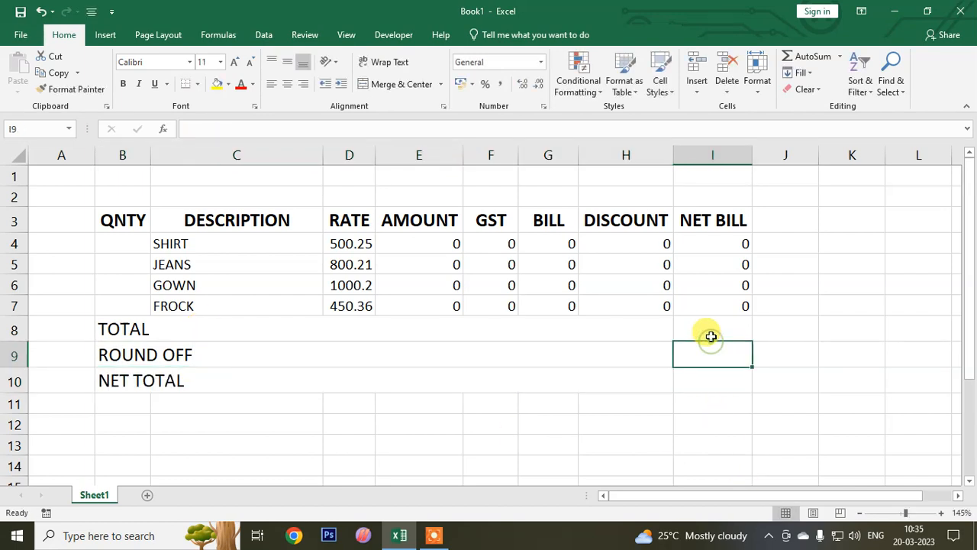
click(711, 336)
text(=S)
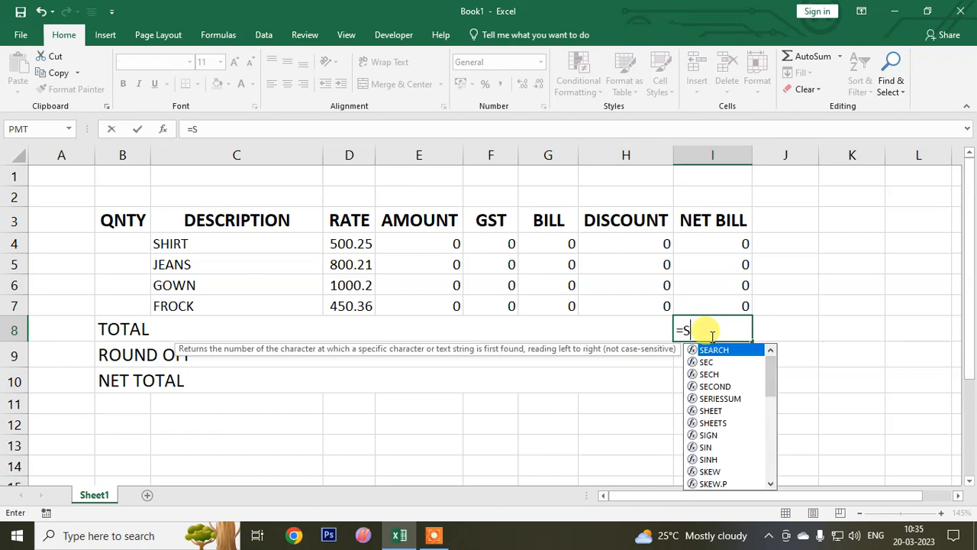
text(UM()
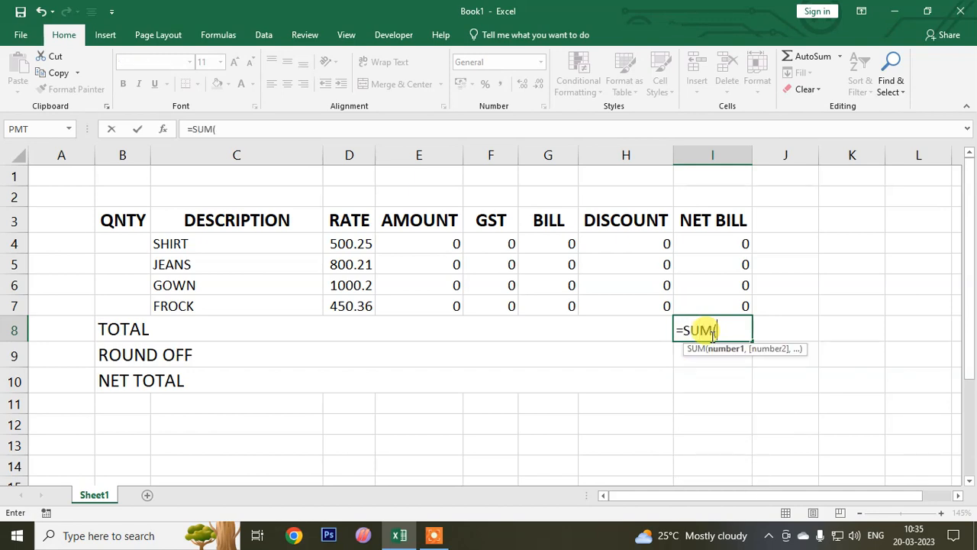
drag(724, 243, 724, 304)
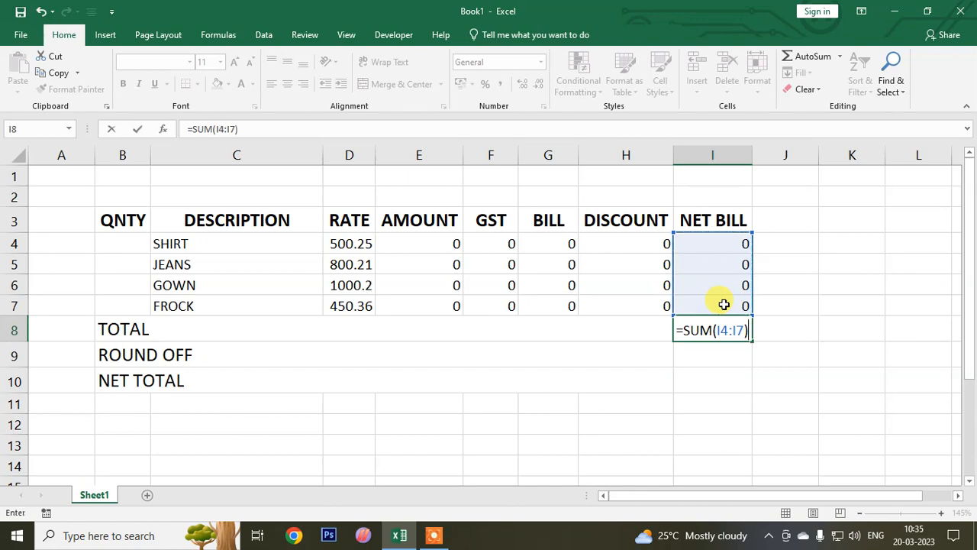
key(Return)
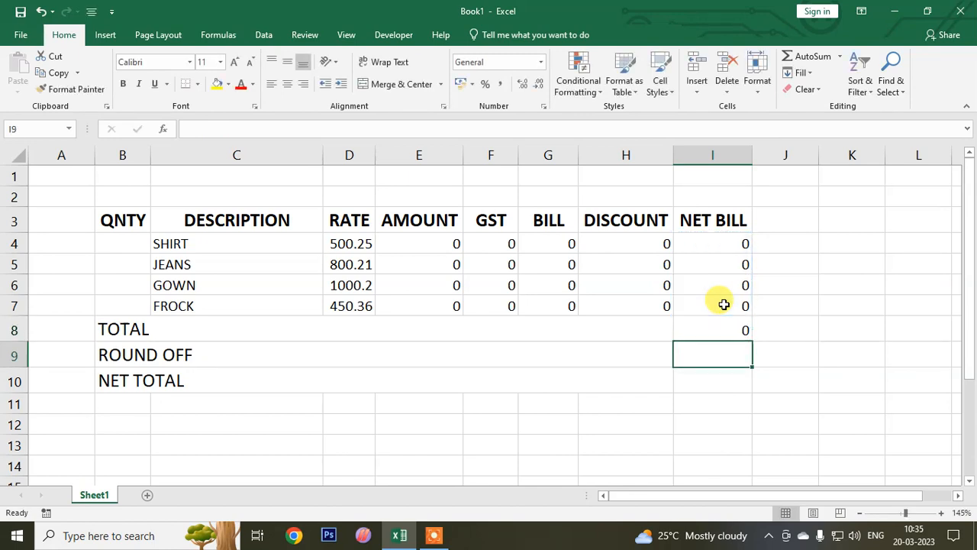
- Calculate the net total in I10 by rounding the total in I8 with the ROUND function, using .5 as num_digits
click(717, 380)
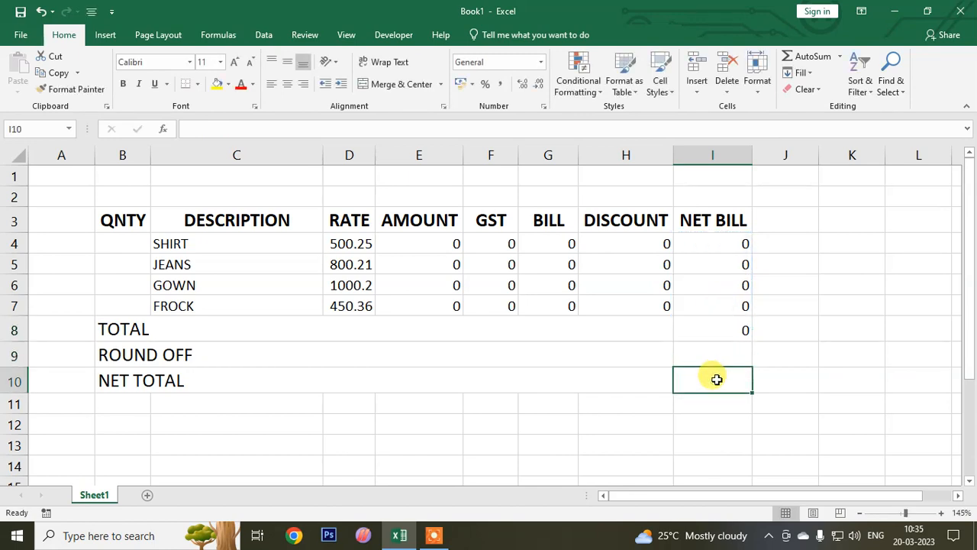
text(=ROUND)
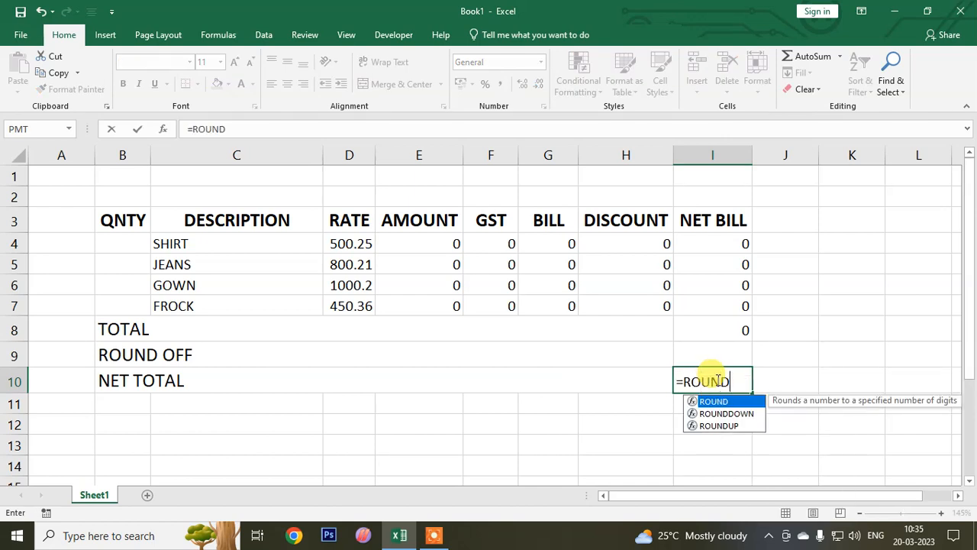
text(()
click(721, 326)
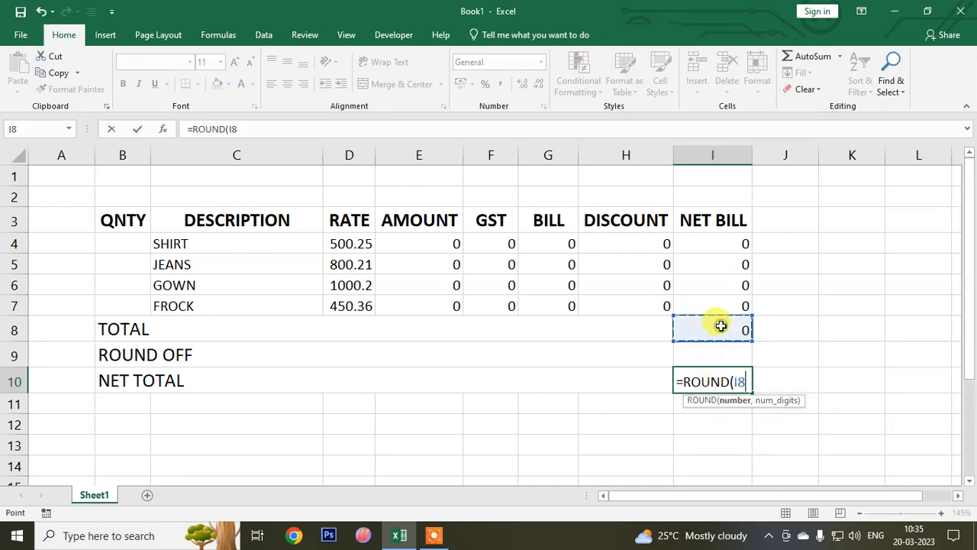
text(,.5)
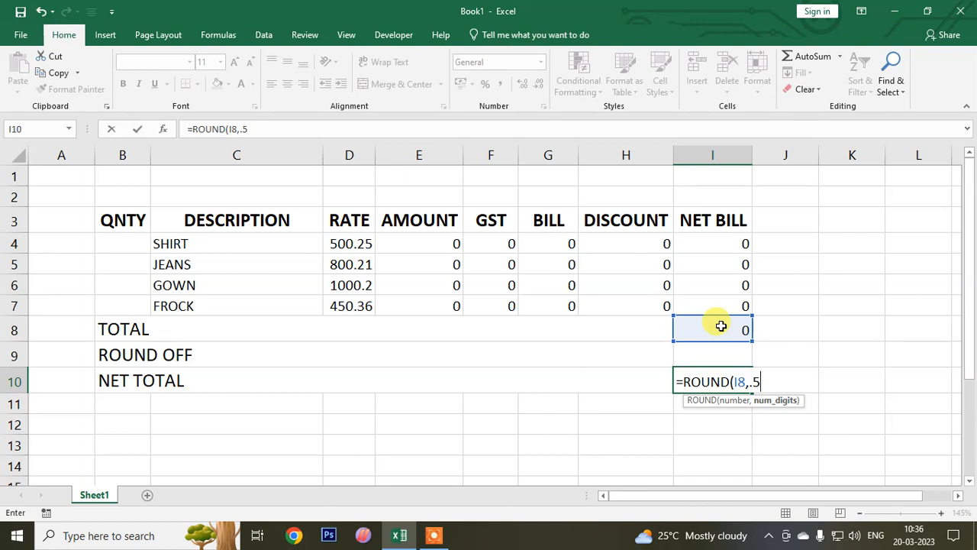
key(Return)
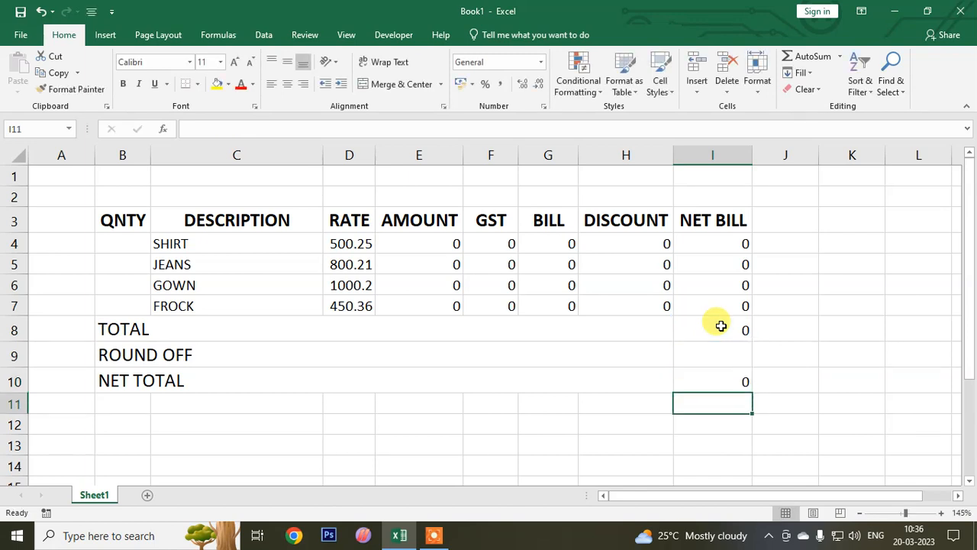
- Calculate the round off in I9 by subtracting the net total from the total with the formula =I8-I10
click(734, 356)
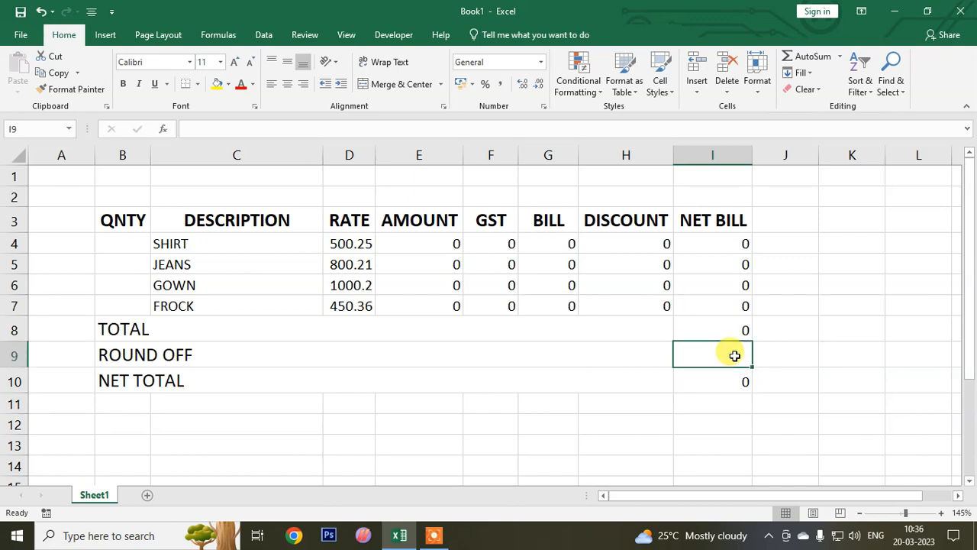
text(=)
click(725, 329)
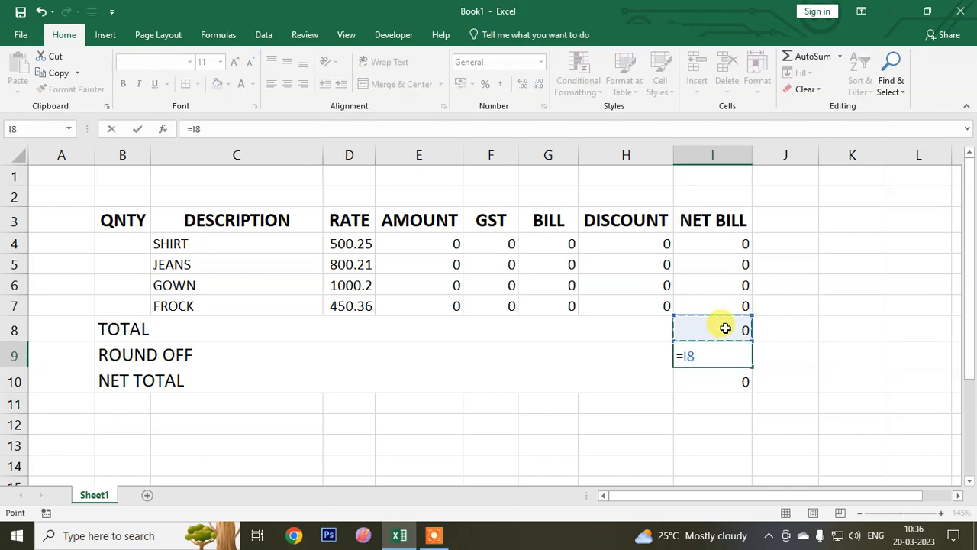
text(-)
click(717, 384)
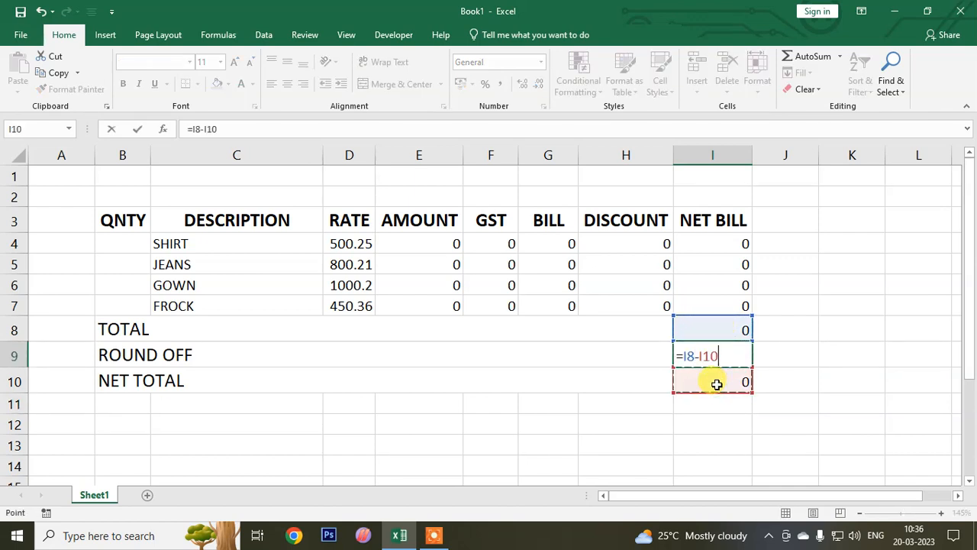
key(Return)
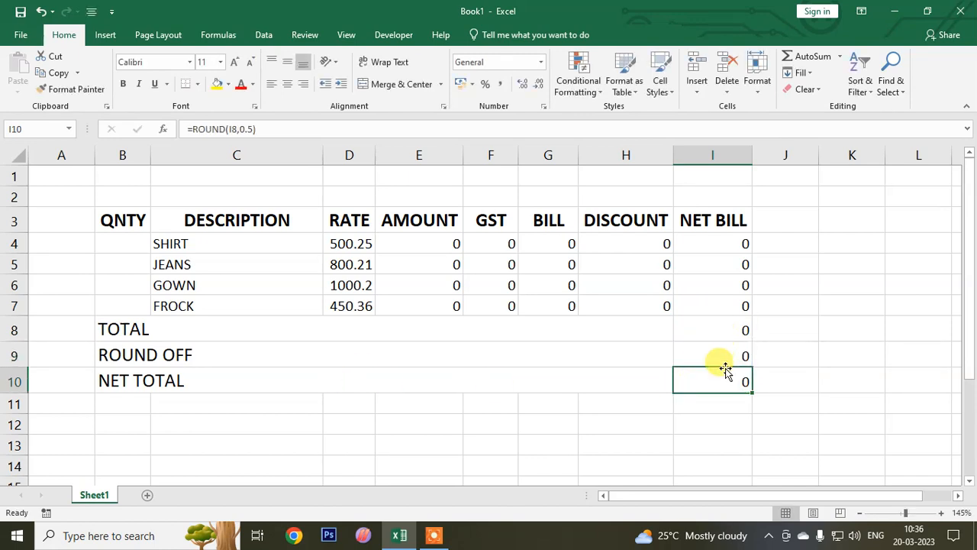
- Insert four rows of blank cells above the bill table, across columns B to I
drag(119, 175, 709, 237)
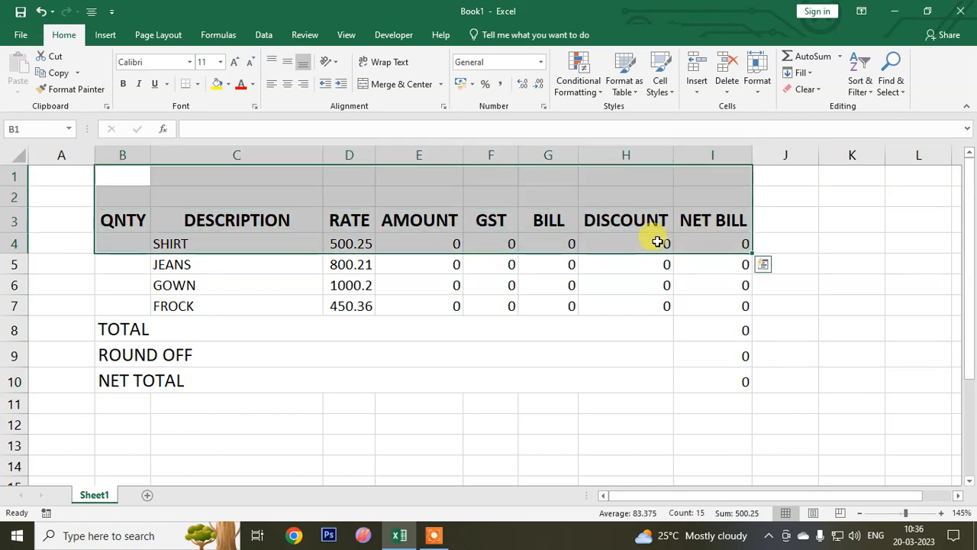
click(695, 67)
click(283, 240)
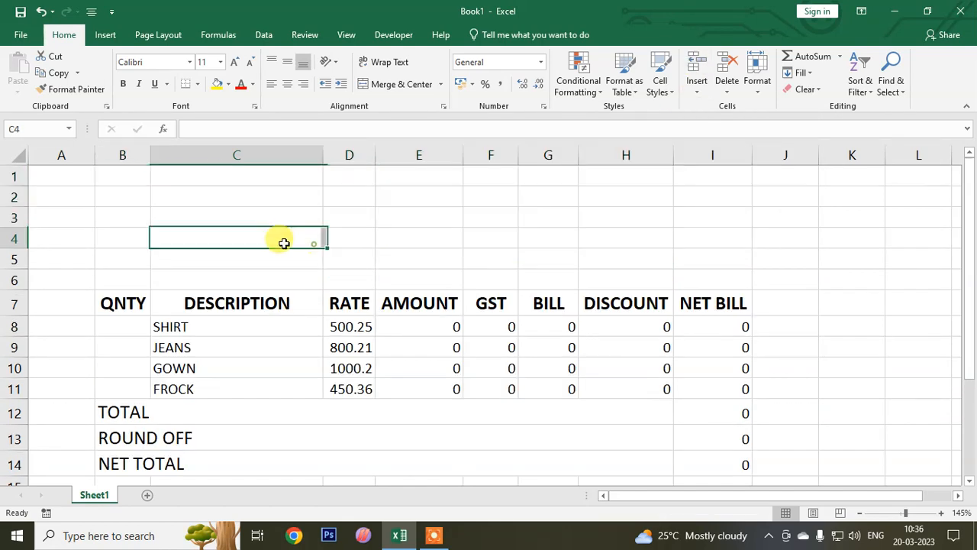
- Merge B4:D6 and E4:I6 across so each of the three rows has one label cell and one value cell
drag(130, 219, 218, 253)
click(159, 277)
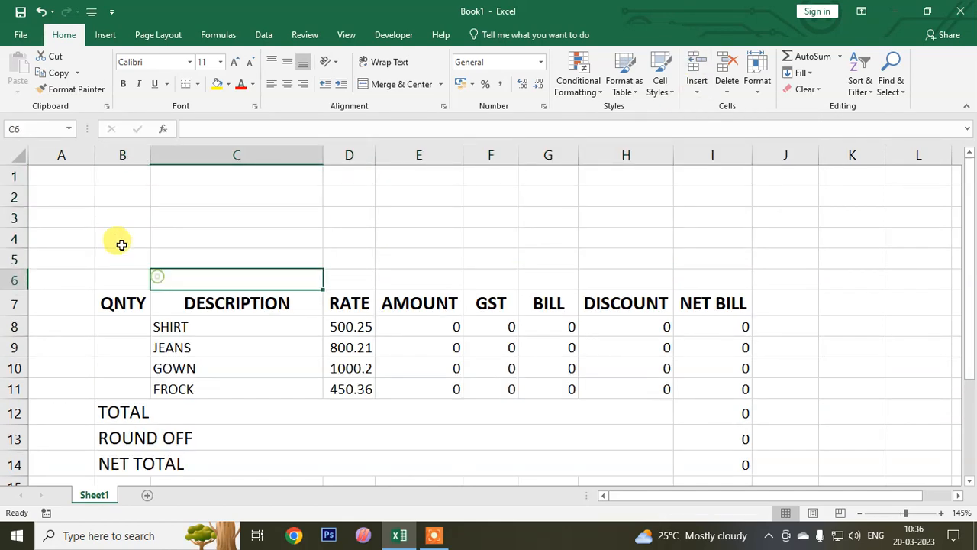
drag(122, 243, 335, 271)
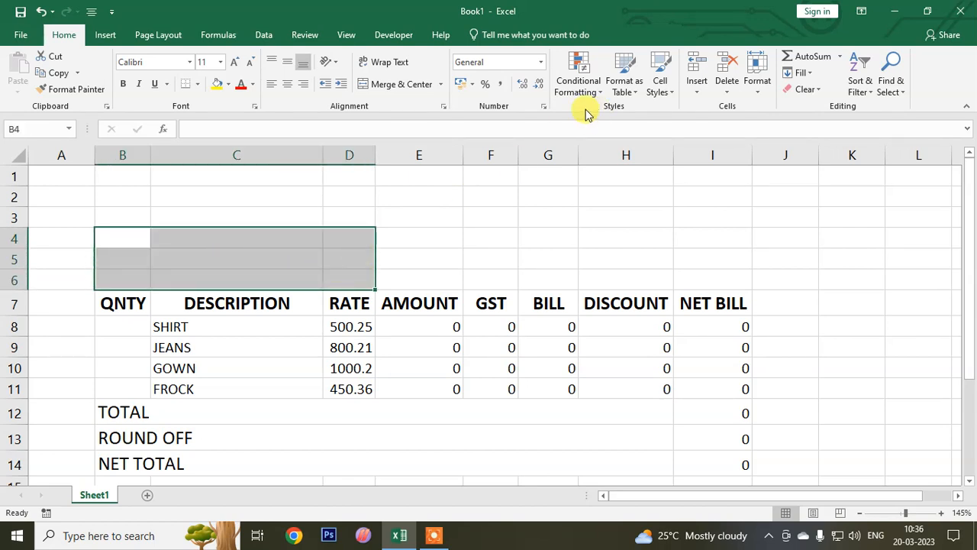
click(441, 85)
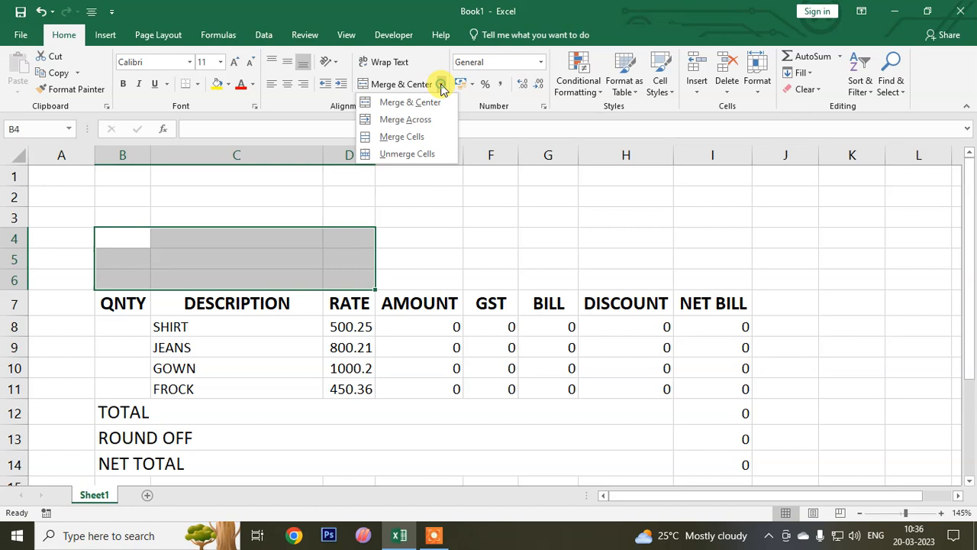
click(428, 120)
click(440, 238)
drag(440, 238, 711, 283)
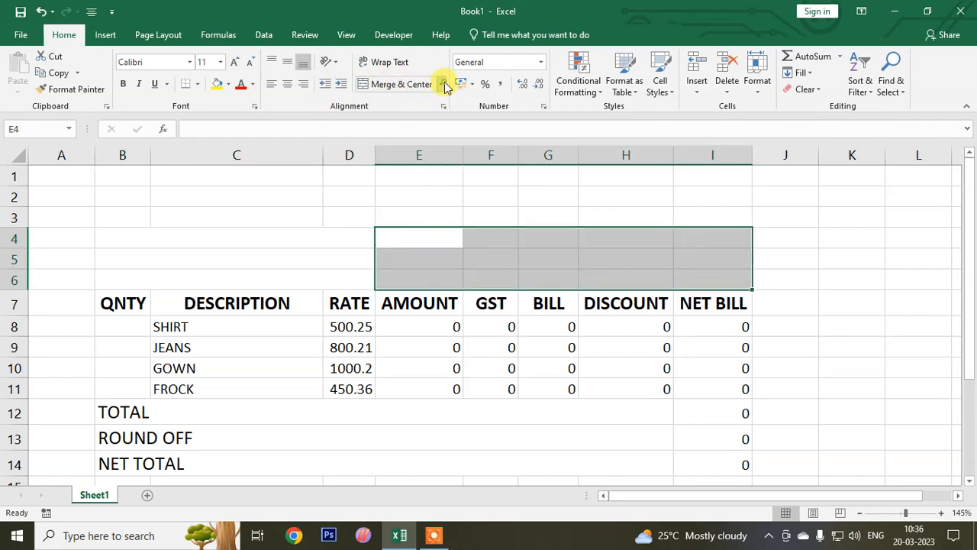
click(441, 84)
click(428, 120)
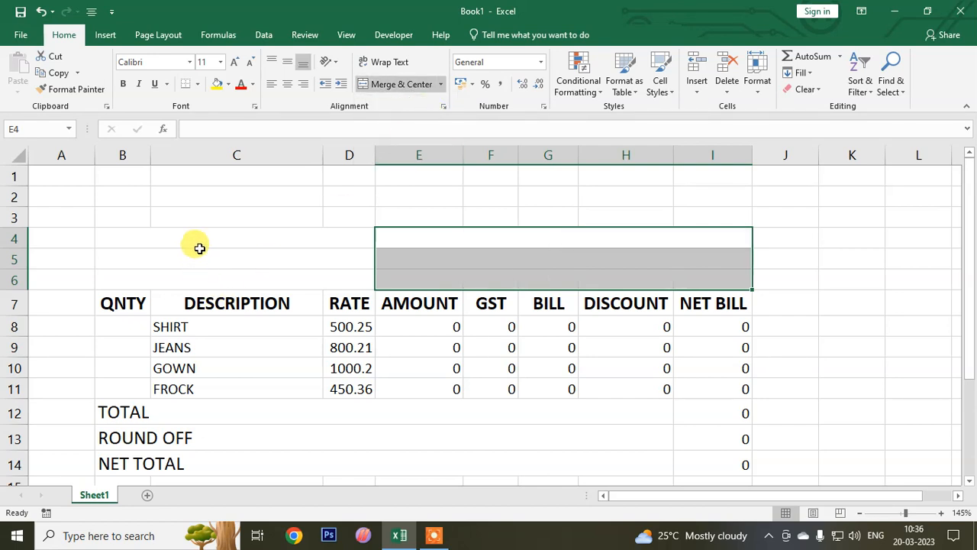
- Apply all borders to the whole bill, from B4 to I14
drag(200, 243, 443, 452)
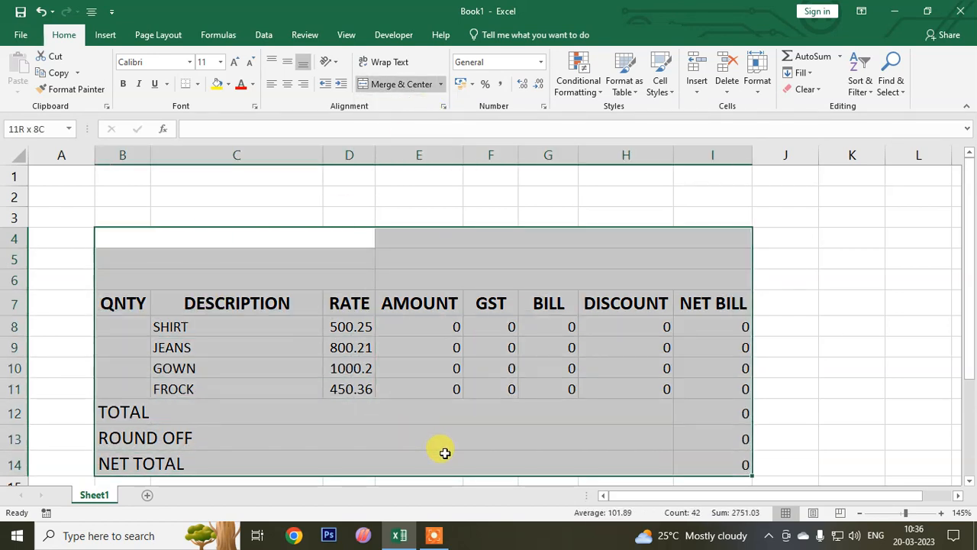
click(200, 86)
click(203, 201)
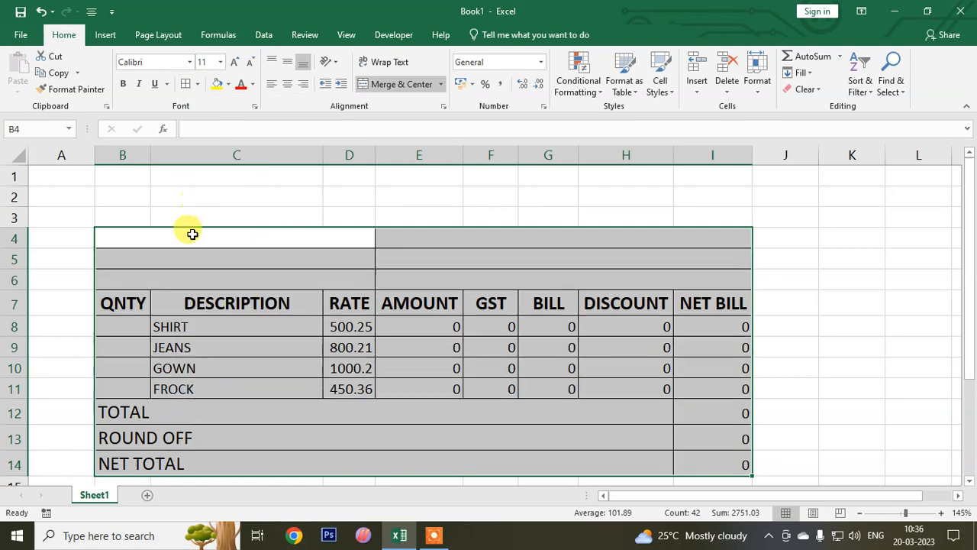
- Enter the labels CUSTOMER NAME, ADDRESS and MOBILE NO in the merged cells B4, B5 and B6
click(192, 234)
text(CUSTOMER NAME)
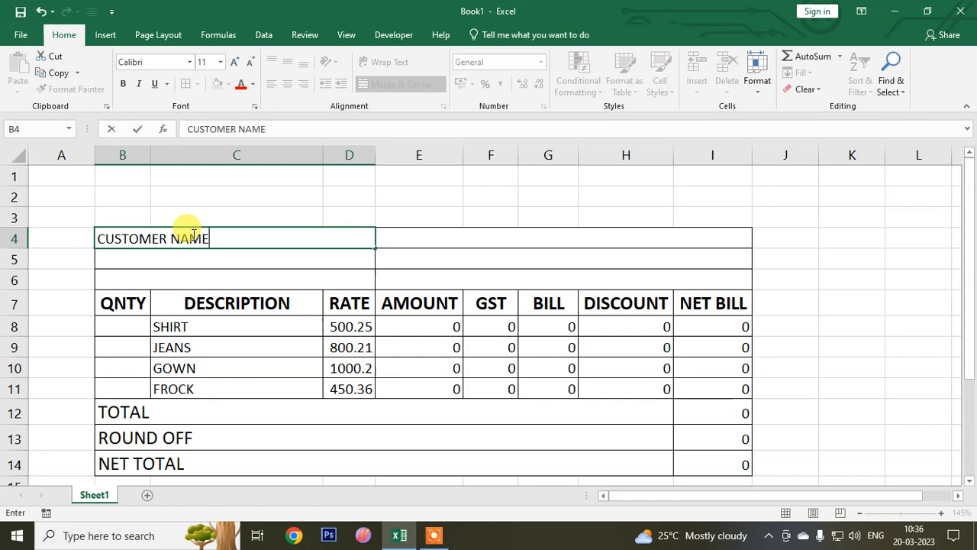
key(Return)
text(ADDRESS)
key(Return)
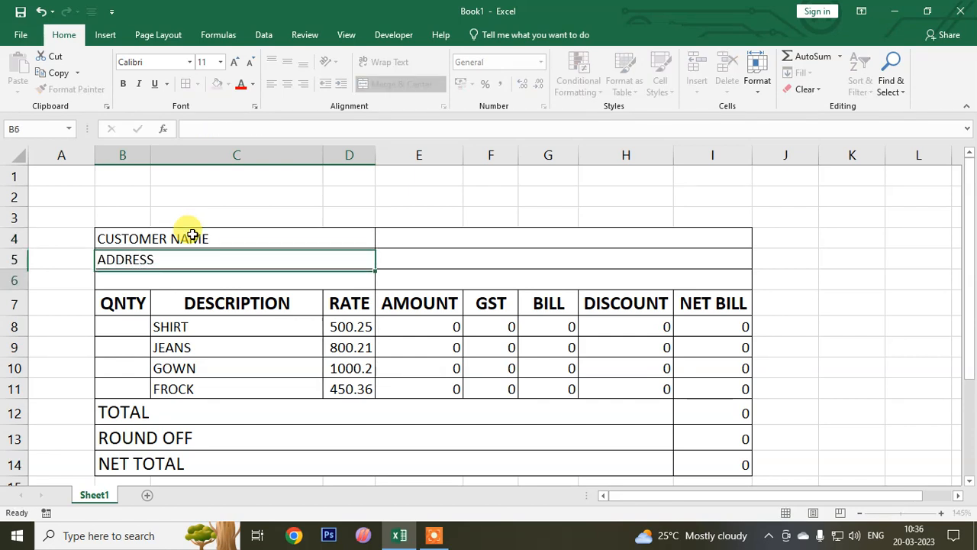
text(MO)
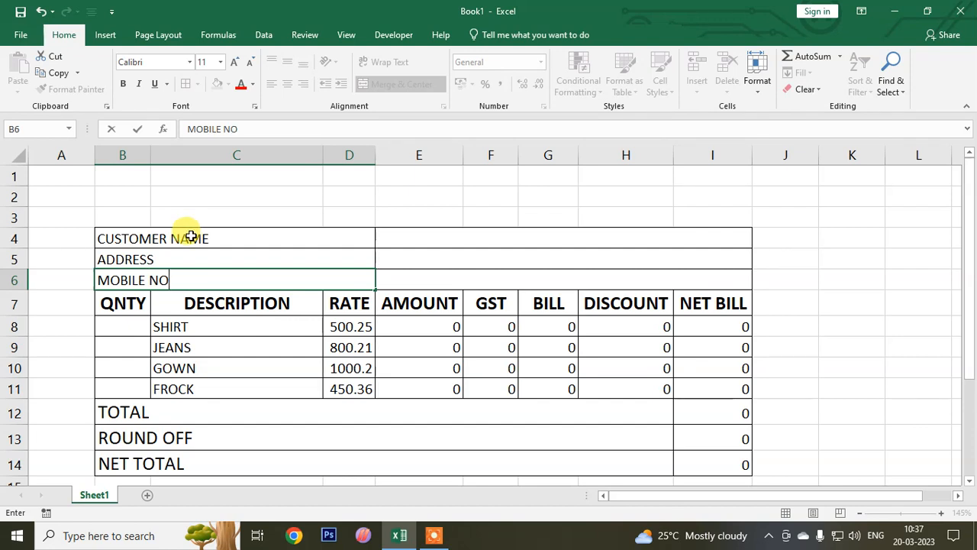
text(BILE NO)
click(172, 345)
- Fill the customer detail rows B4:I6 with yellow
drag(161, 239, 710, 281)
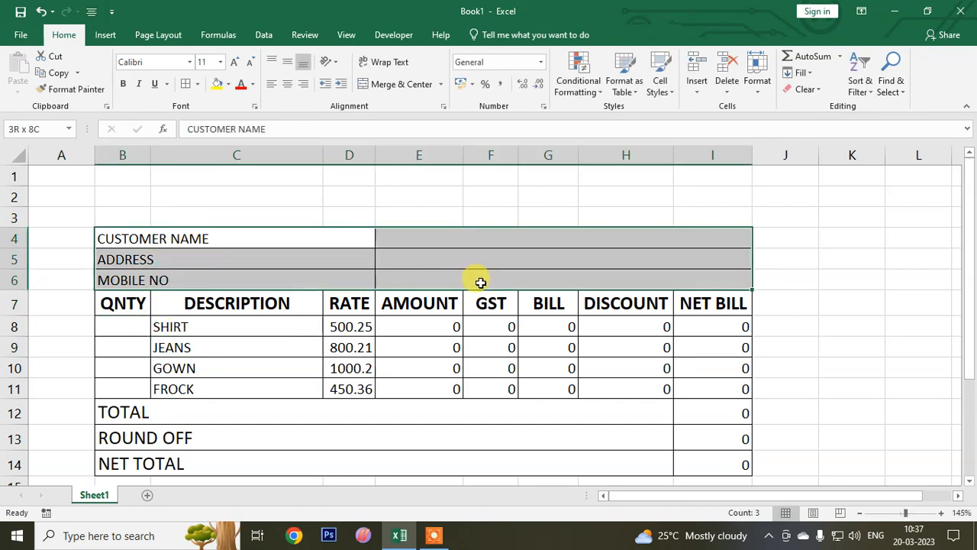
click(217, 85)
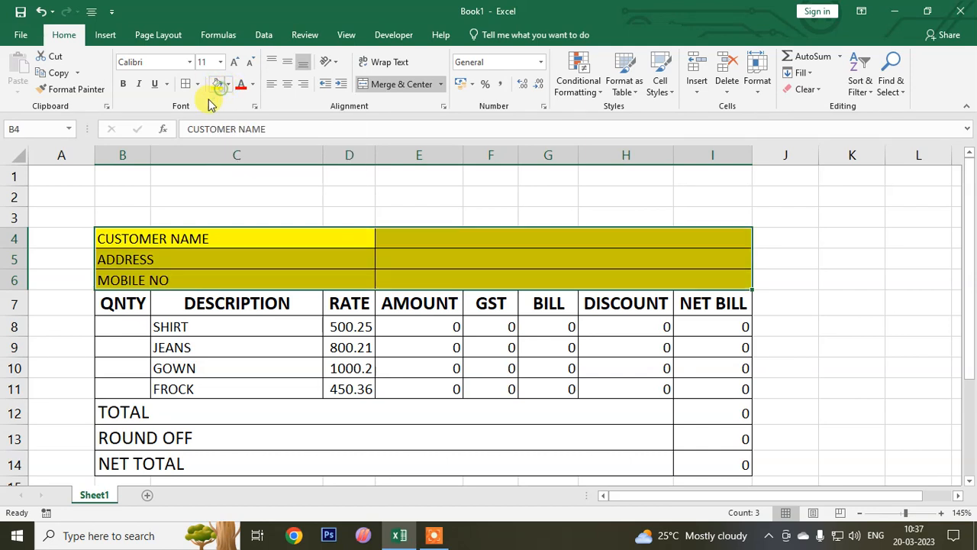
click(172, 330)
- Fill the column header row B7:I7 with red and make its text white
drag(114, 303, 681, 303)
click(228, 84)
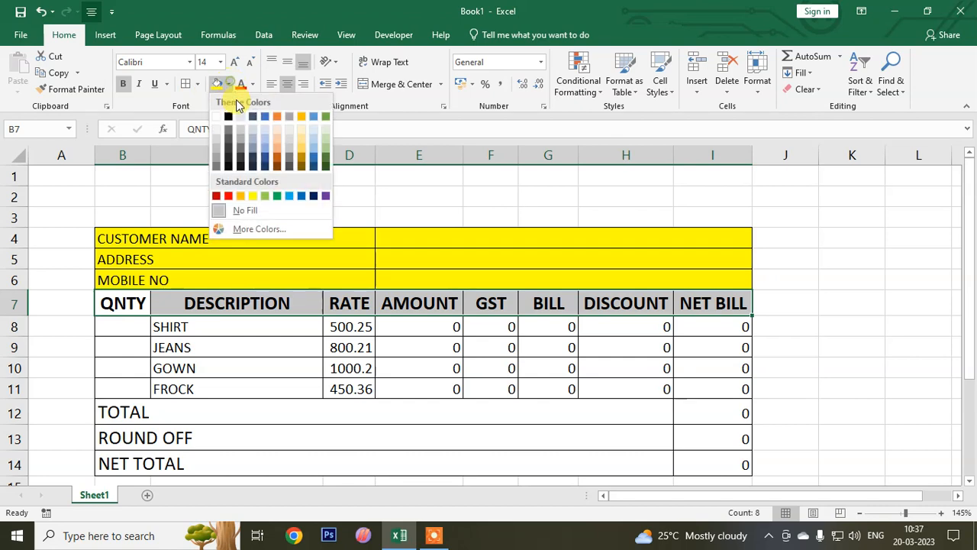
click(223, 196)
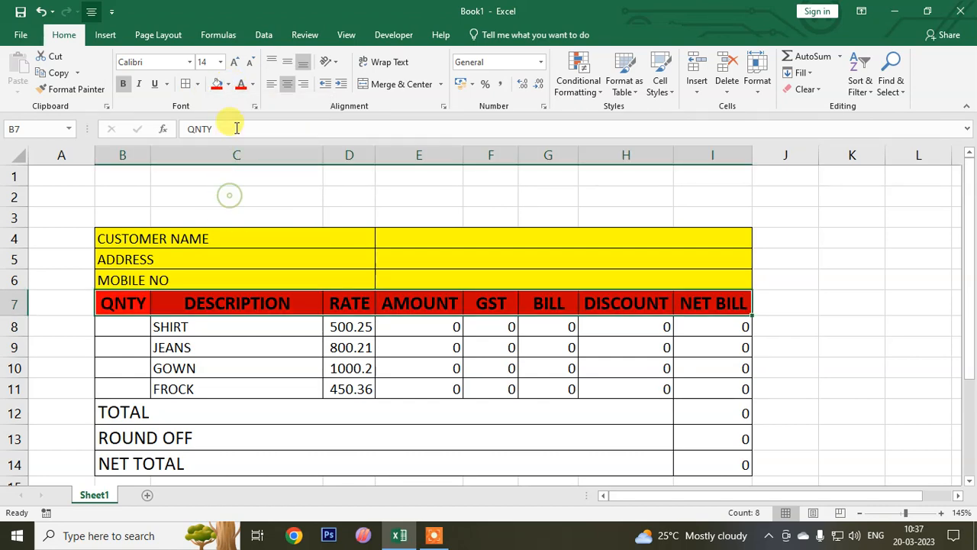
click(253, 84)
click(242, 134)
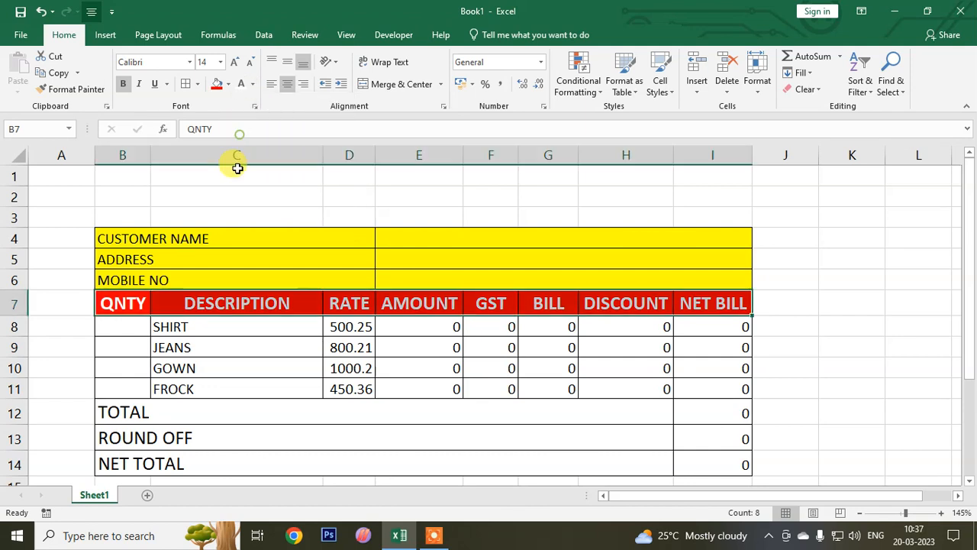
- Make the customer detail labels in B4:D6 bold and fill their cells with light green
click(210, 244)
drag(210, 244, 207, 277)
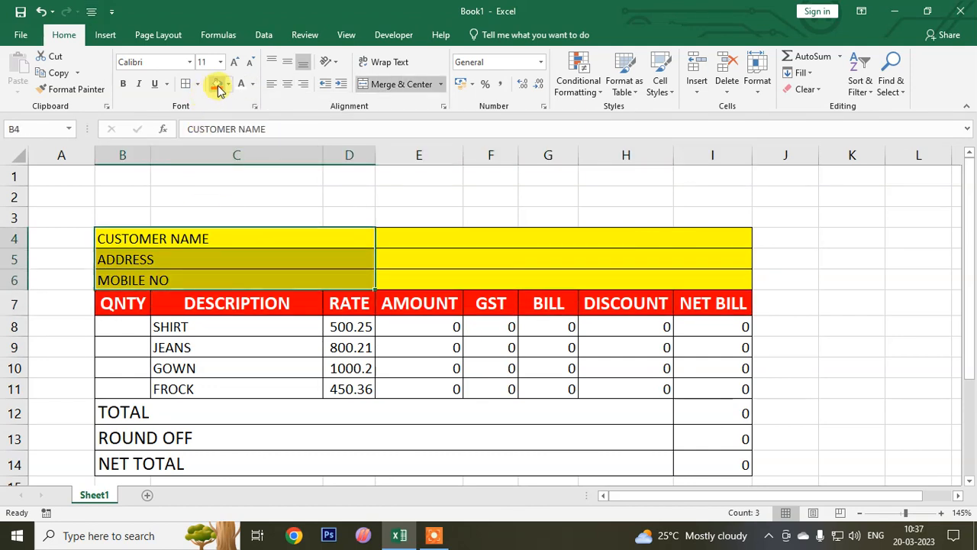
click(123, 84)
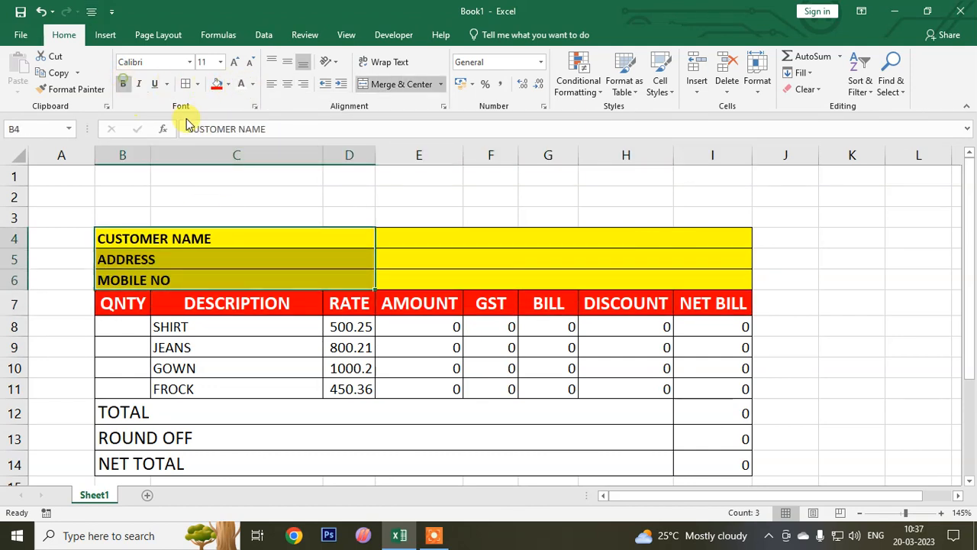
click(229, 85)
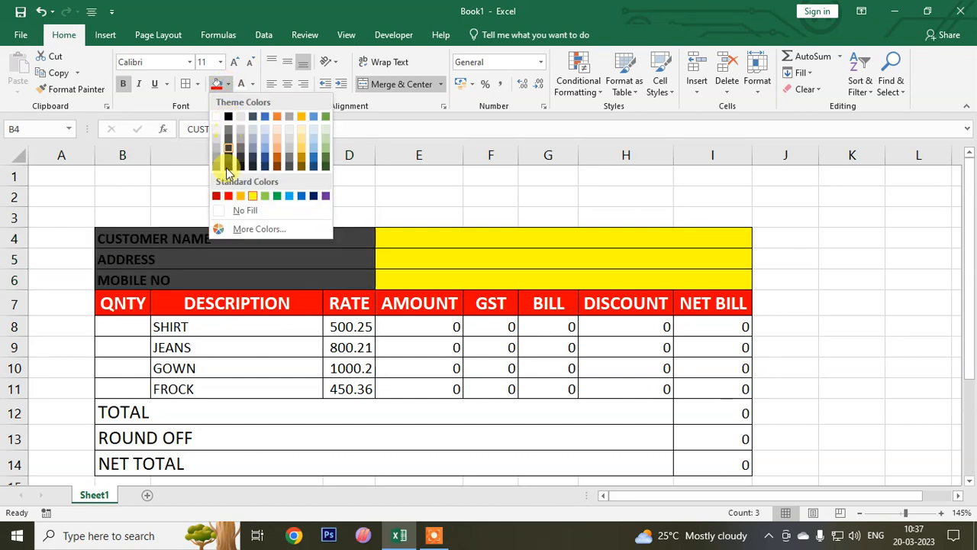
click(327, 151)
click(279, 347)
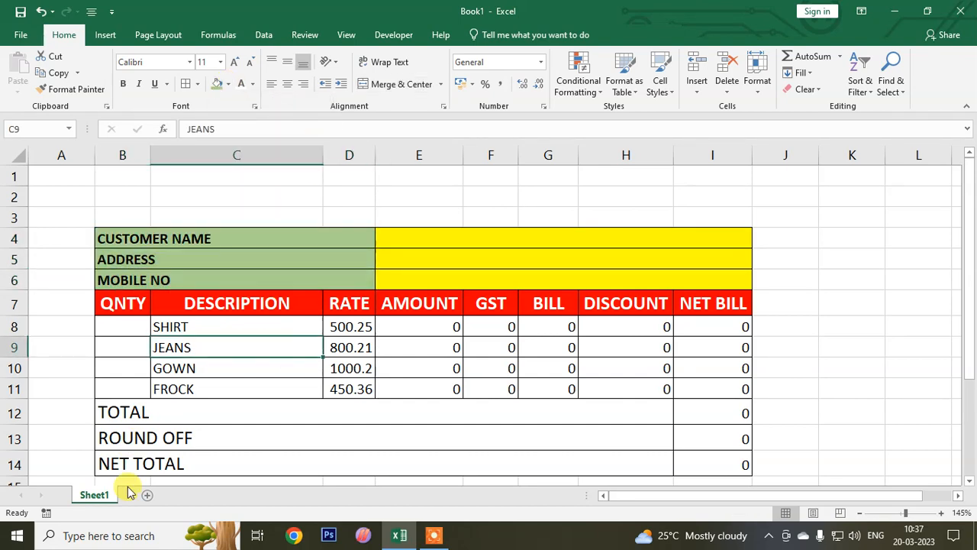
- Fill the TOTAL, ROUND OFF and NET TOTAL rows, B12:I14, with light blue
drag(153, 419, 708, 396)
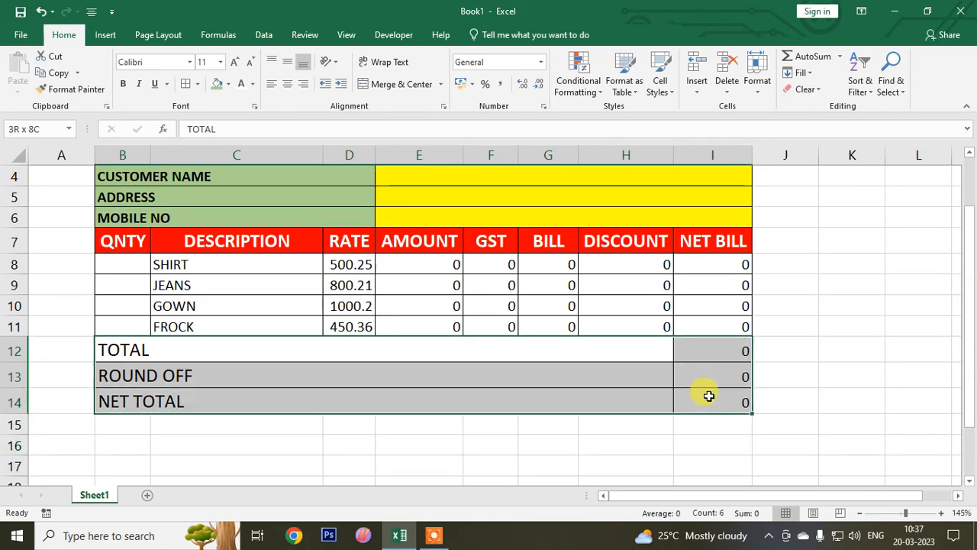
click(229, 84)
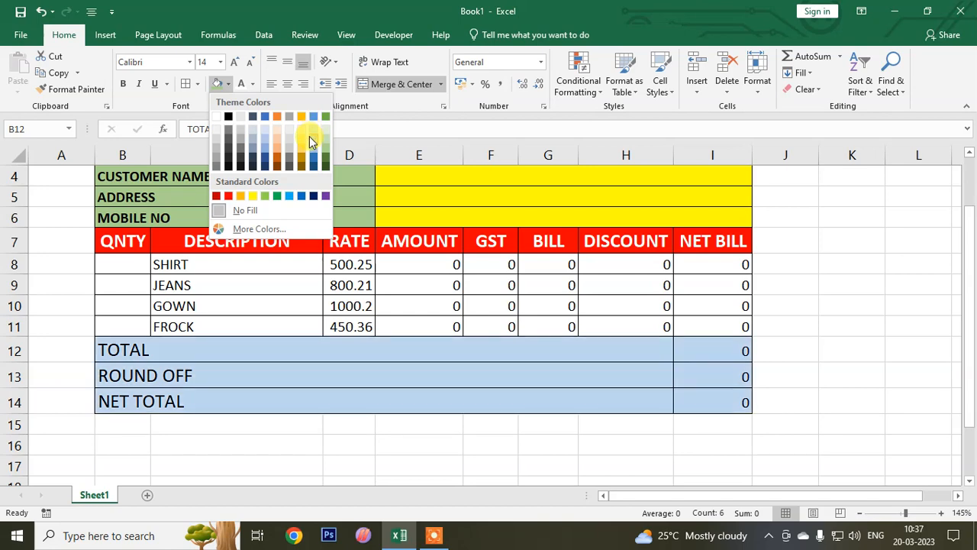
click(310, 135)
click(282, 332)
- Merge and center B1:I2 into one title cell, with wrapped text and middle vertical alignment
scroll(273, 366, up, 1)
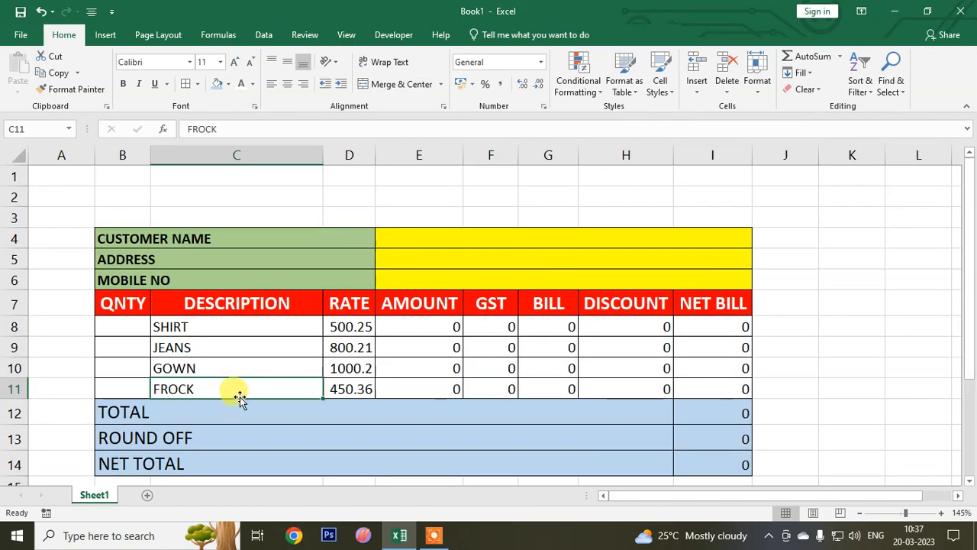
click(124, 175)
drag(273, 183, 686, 192)
click(489, 211)
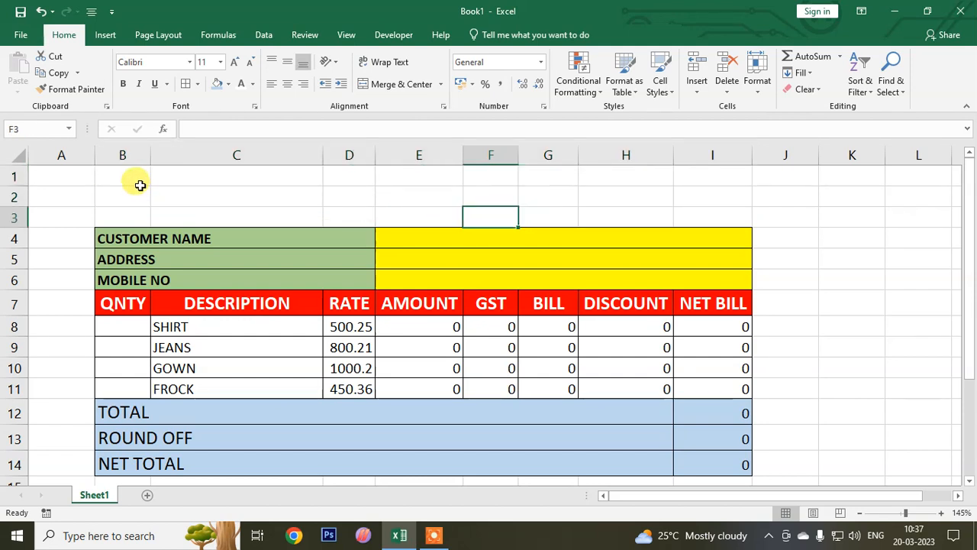
drag(139, 180, 693, 201)
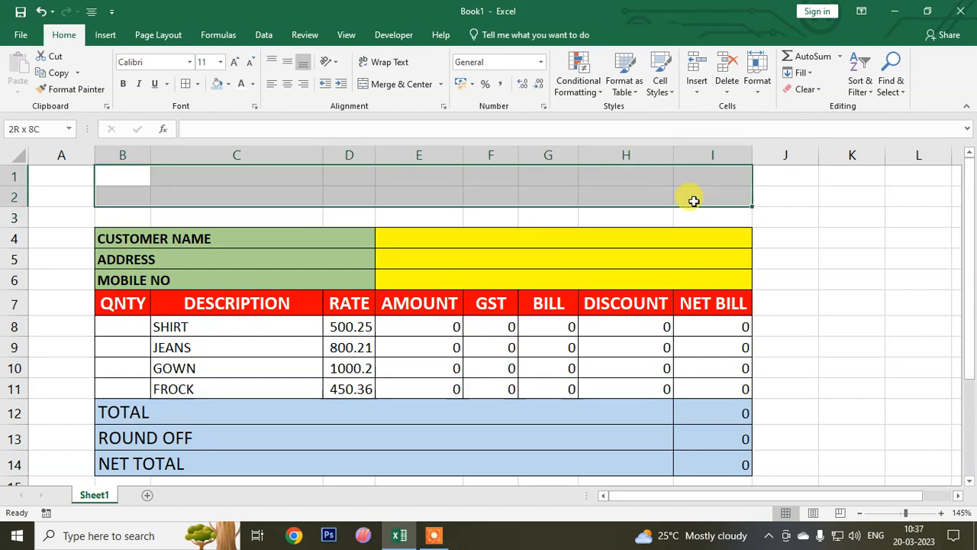
click(381, 84)
click(379, 62)
click(287, 62)
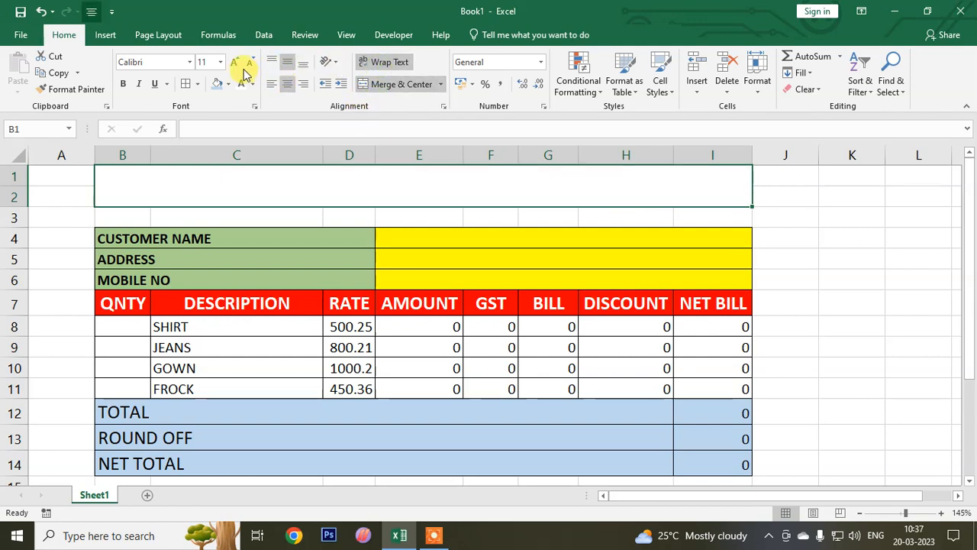
- Set the merged title cell's font size to 20 and enter the shop title LIZA MUMBAI
click(234, 62)
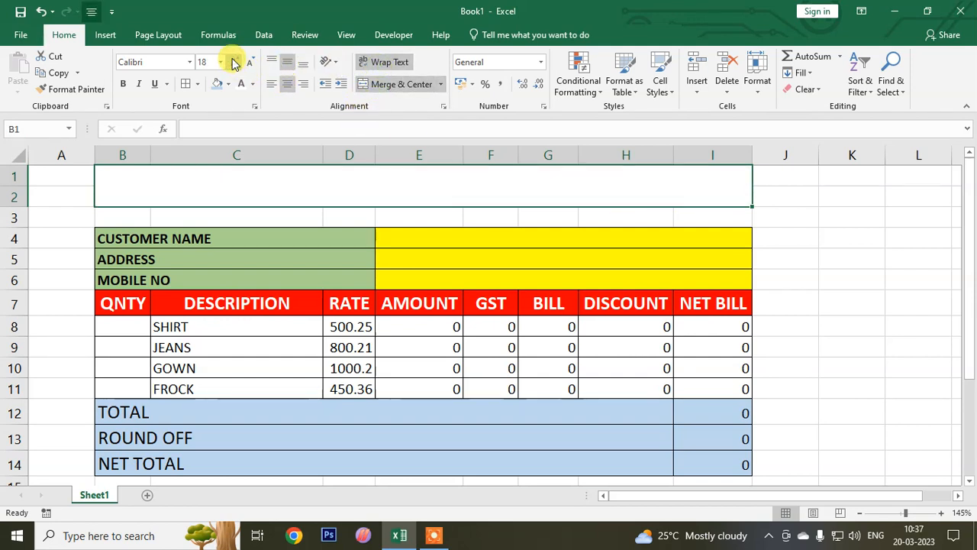
click(234, 62)
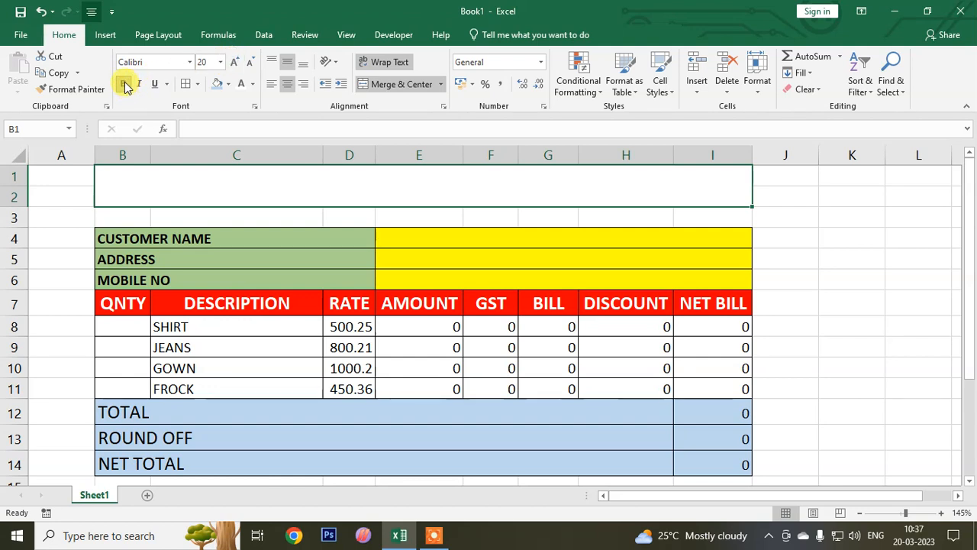
text(LIZA)
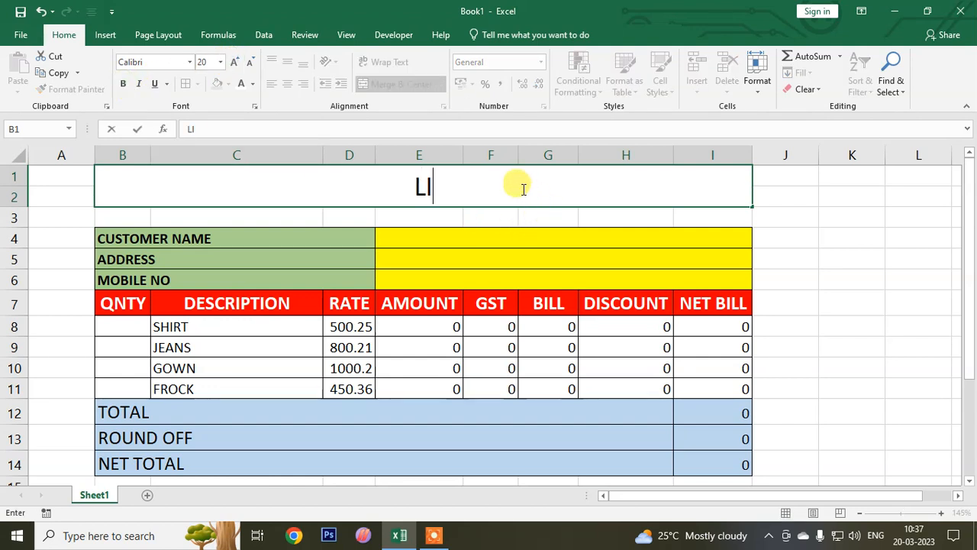
text(BAI)
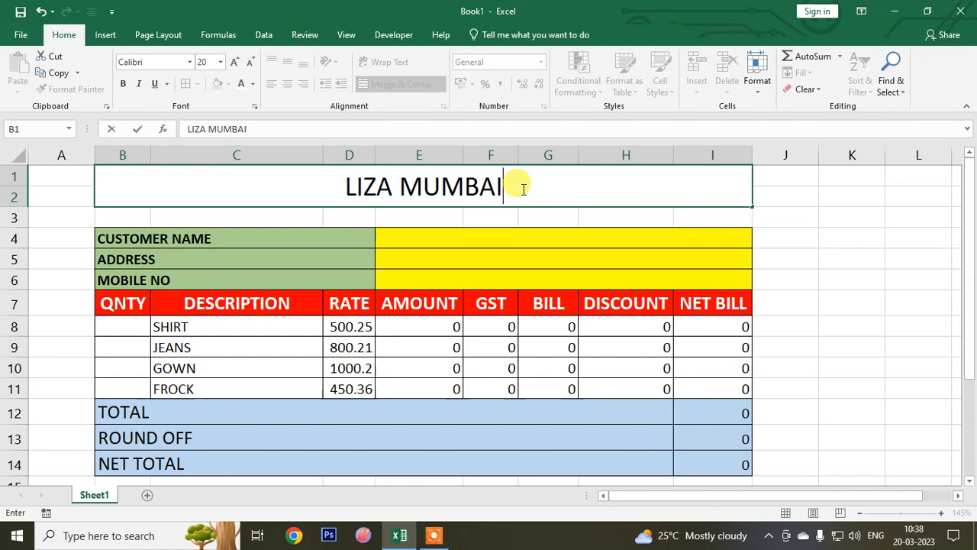
click(430, 231)
- Make the shop title in B1:I2 bold and fill its cell with light orange
click(218, 170)
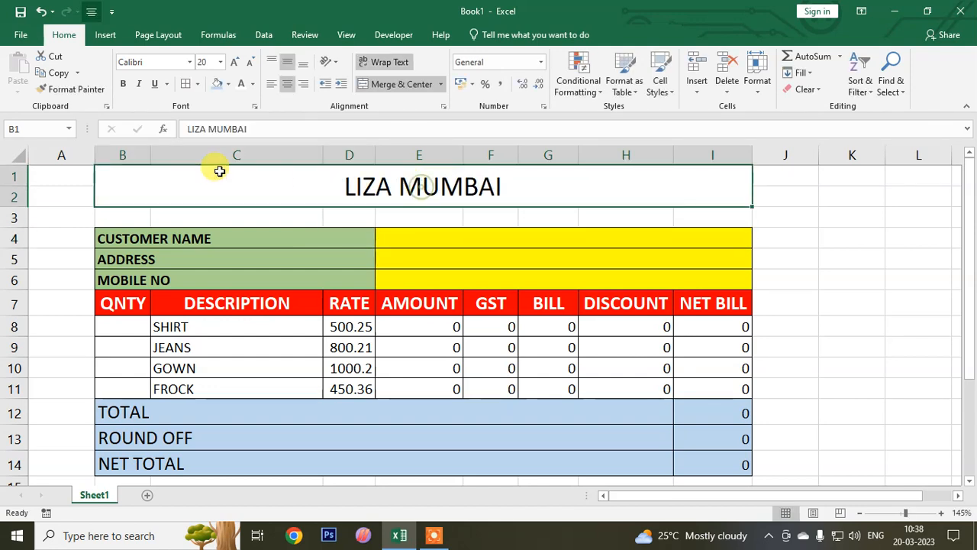
click(124, 85)
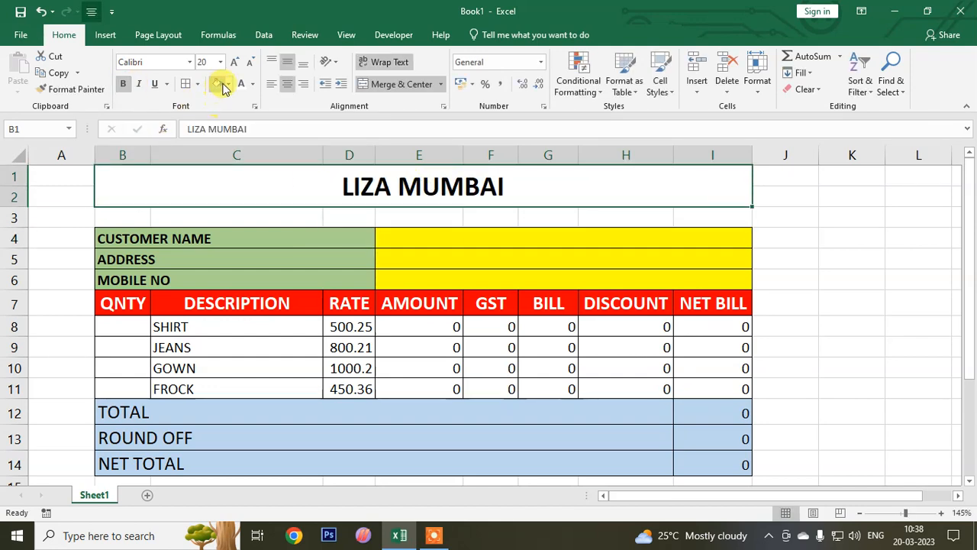
click(226, 84)
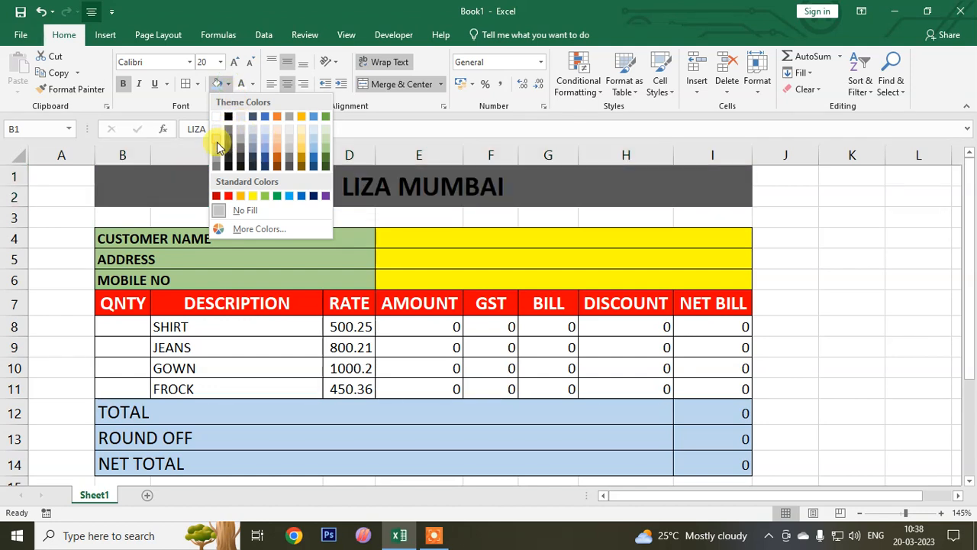
click(276, 134)
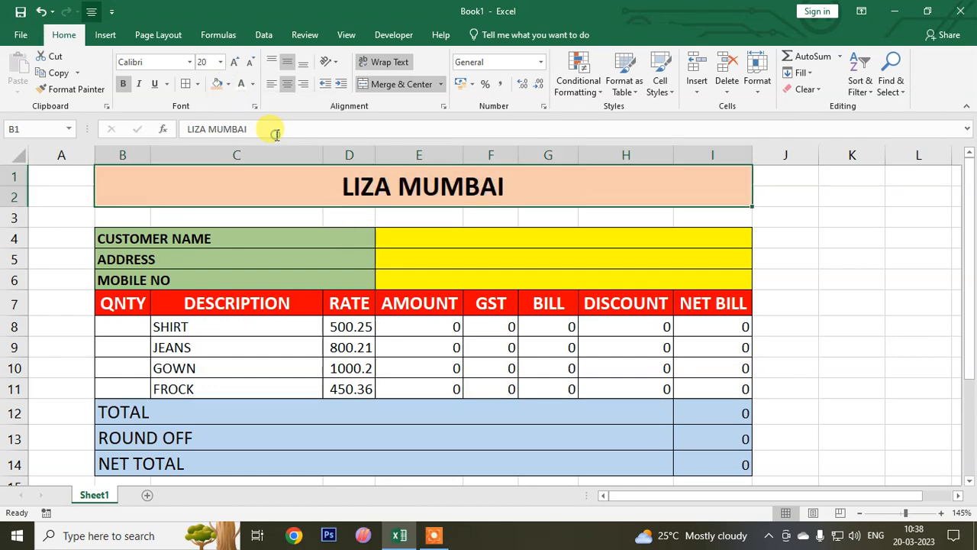
click(424, 389)
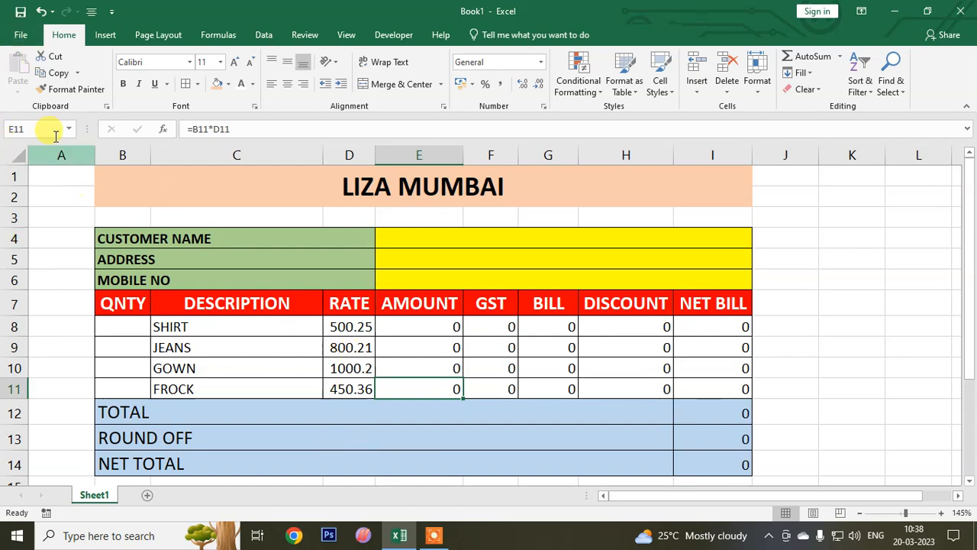
- Save the workbook to Local Disk (F:) as LIZA MUMBAI ROUND OFF CALC
click(29, 38)
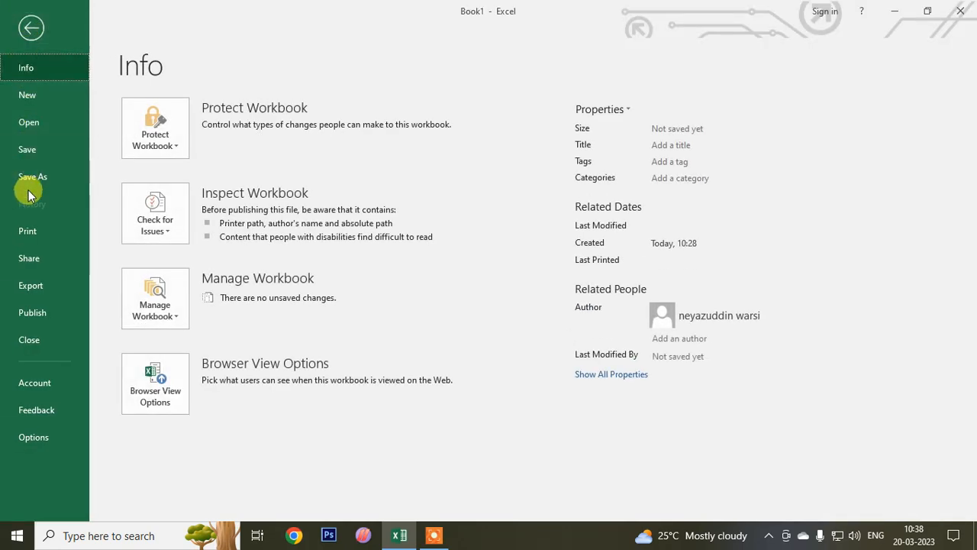
click(32, 155)
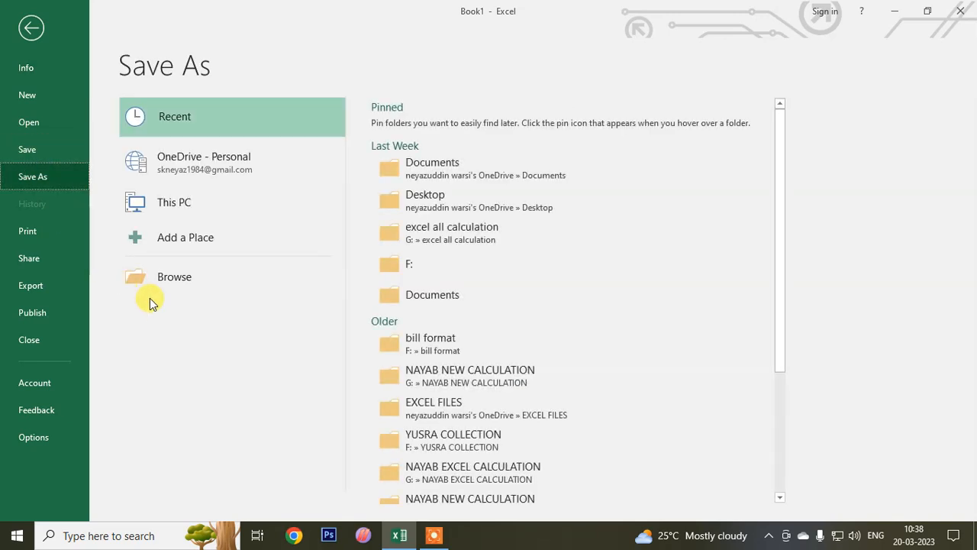
click(196, 272)
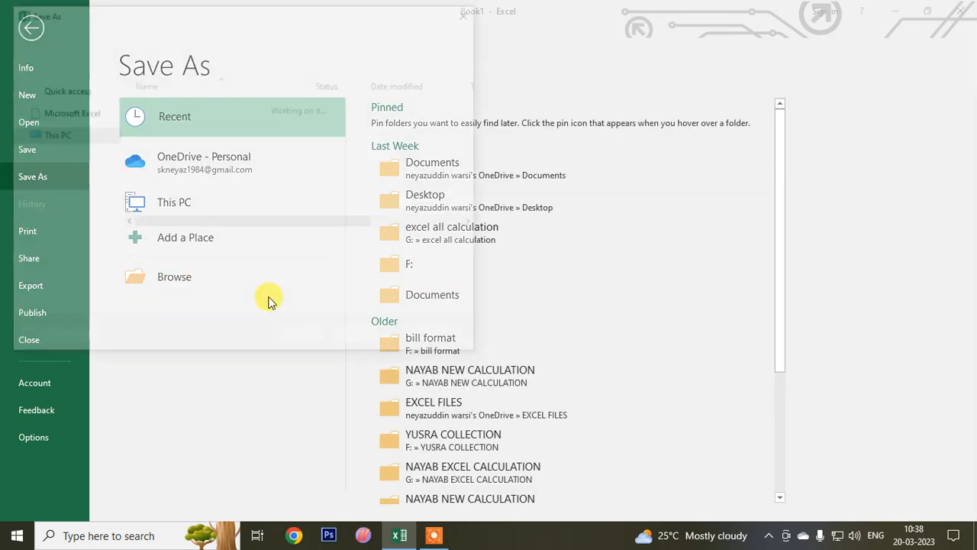
scroll(69, 199, down, 2)
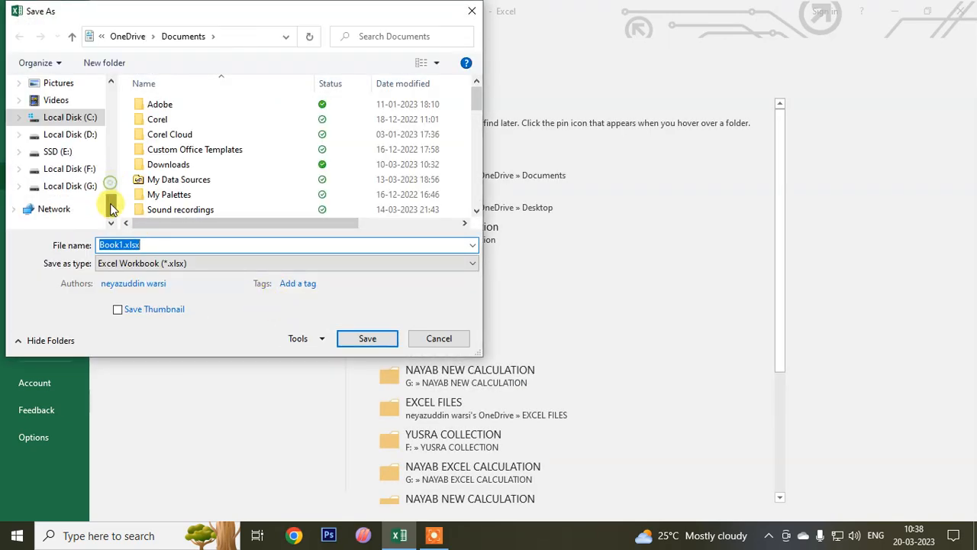
click(77, 169)
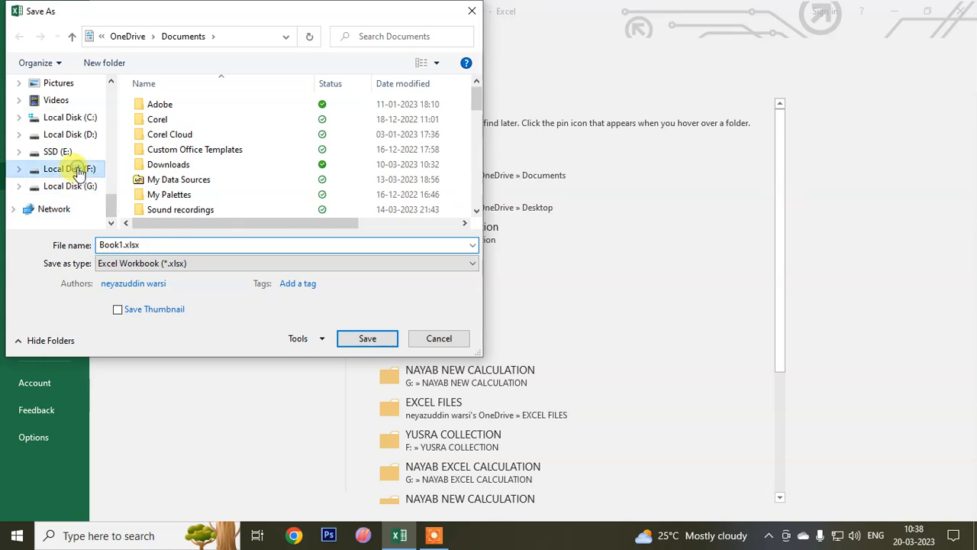
click(175, 243)
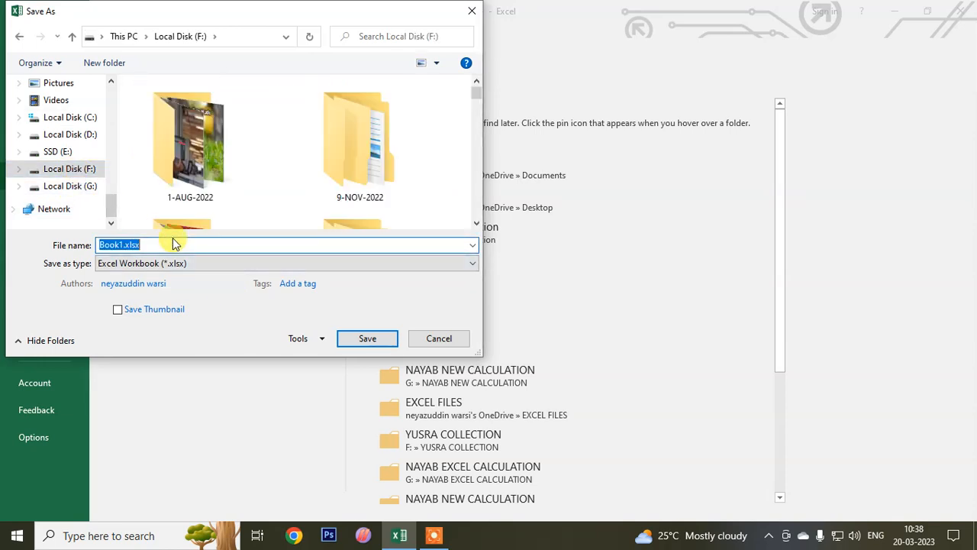
text(LIZA)
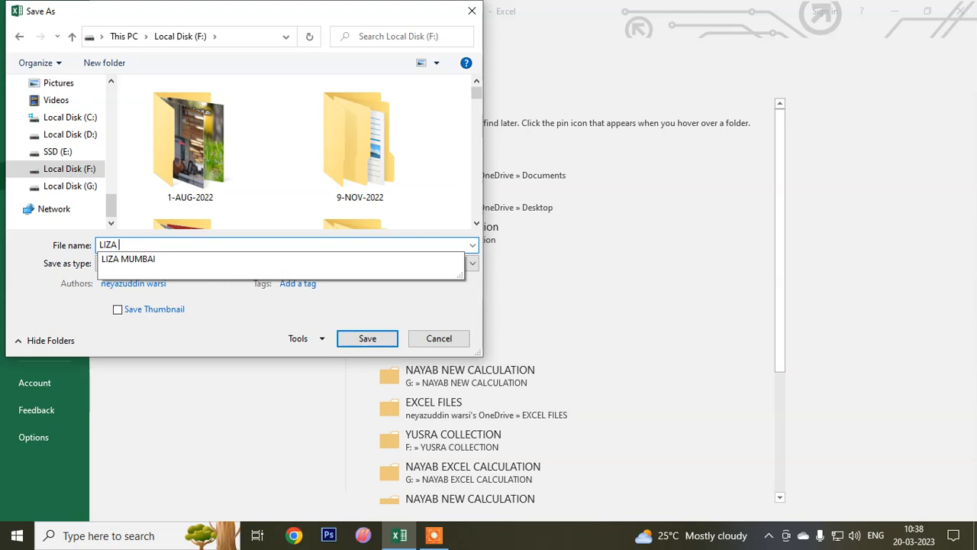
text( MUMBAI ROUND OFF CALC)
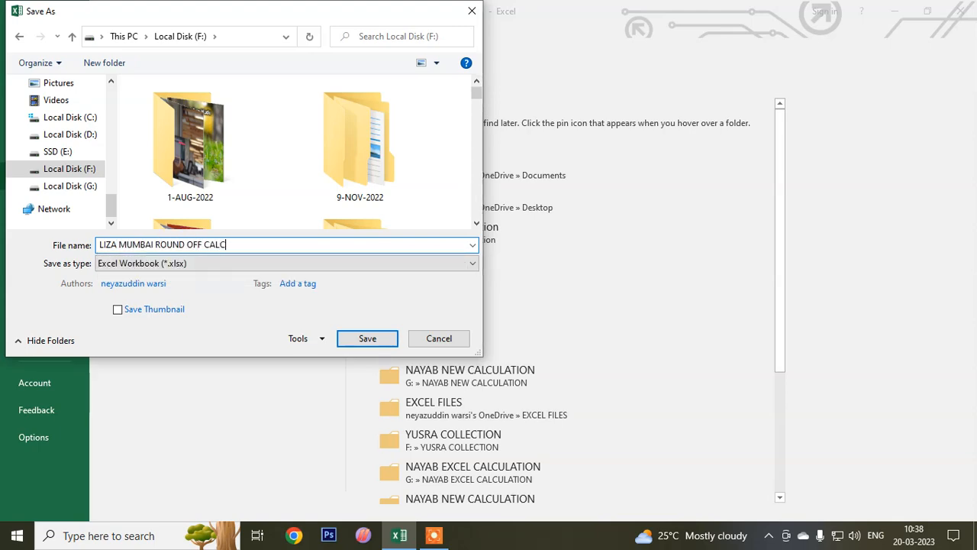
key(Return)
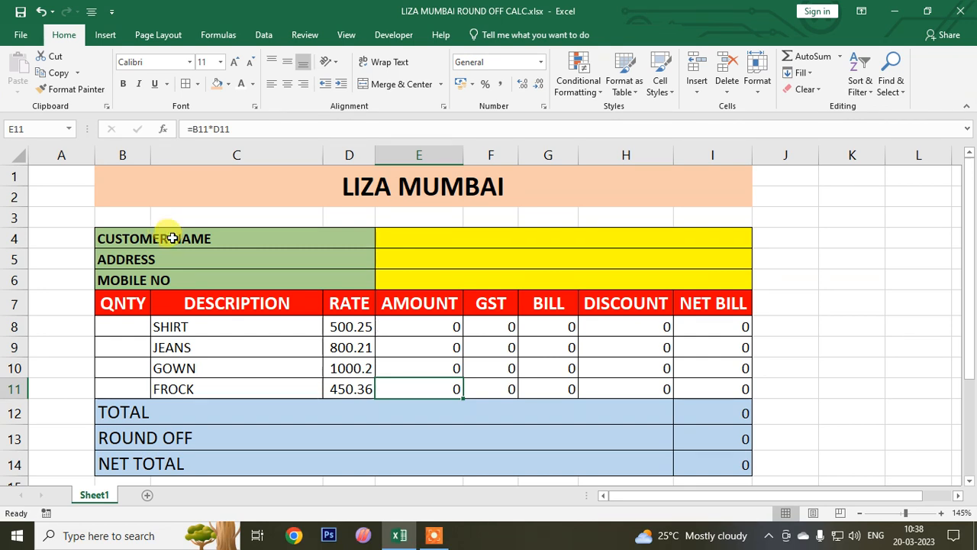
- Fill in the customer's name, address and mobile number in the yellow cells E4 to E6
click(415, 241)
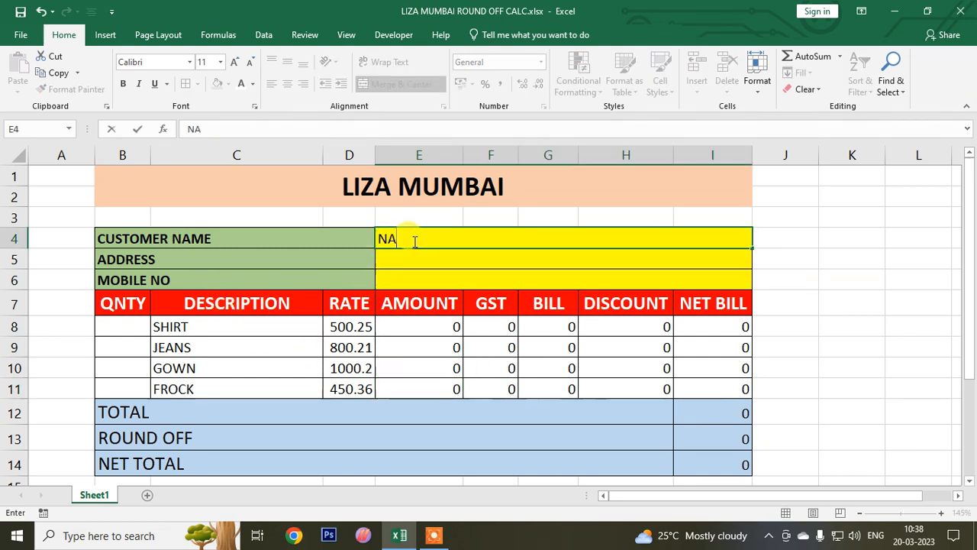
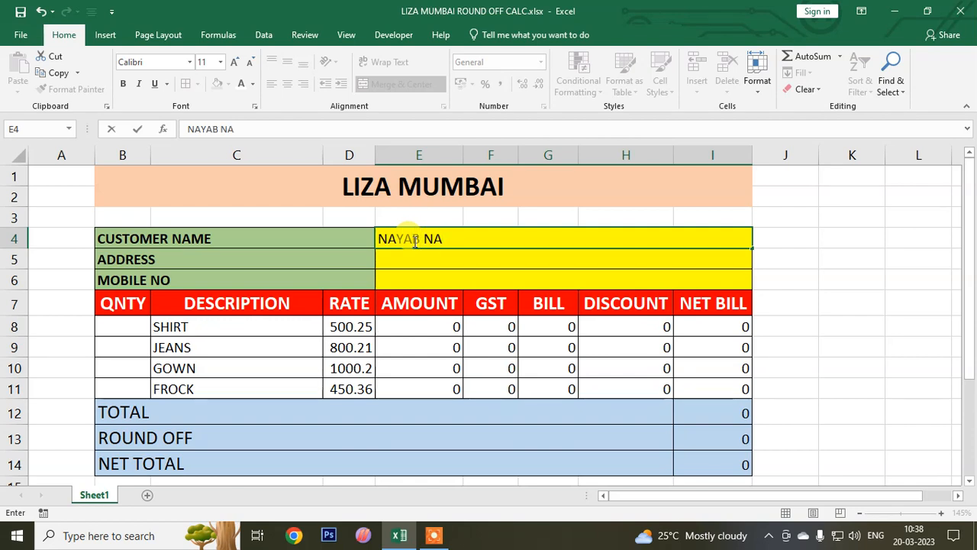
key(Return)
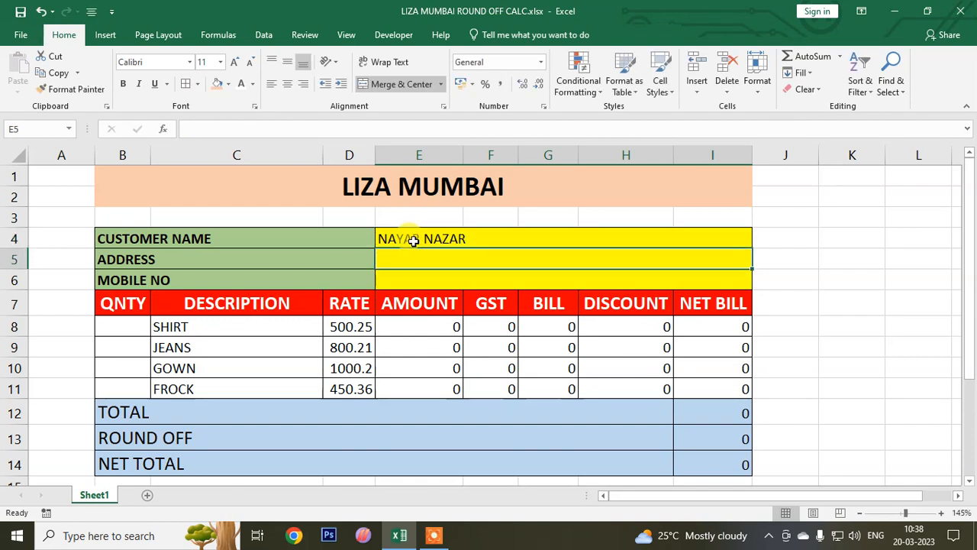
text(KOLKATA)
key(Return)
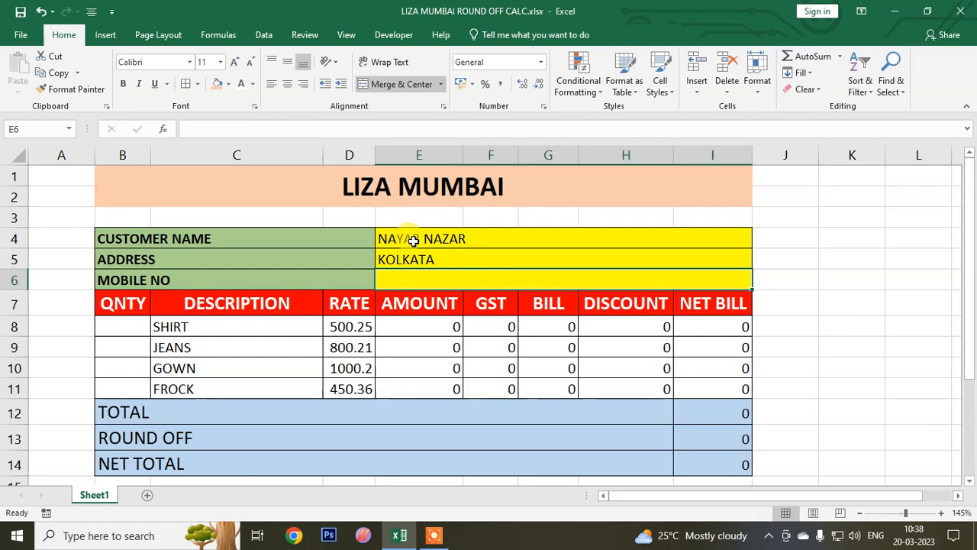
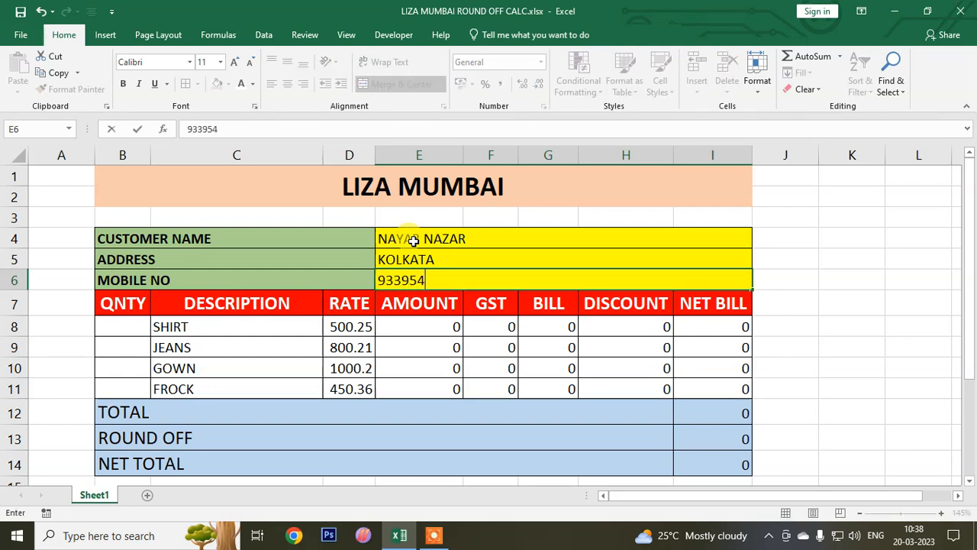
- Enter the quantities 2 for SHIRT, 3 for JEANS, 1 for GOWN and 1 for FROCK in B8:B11
click(104, 325)
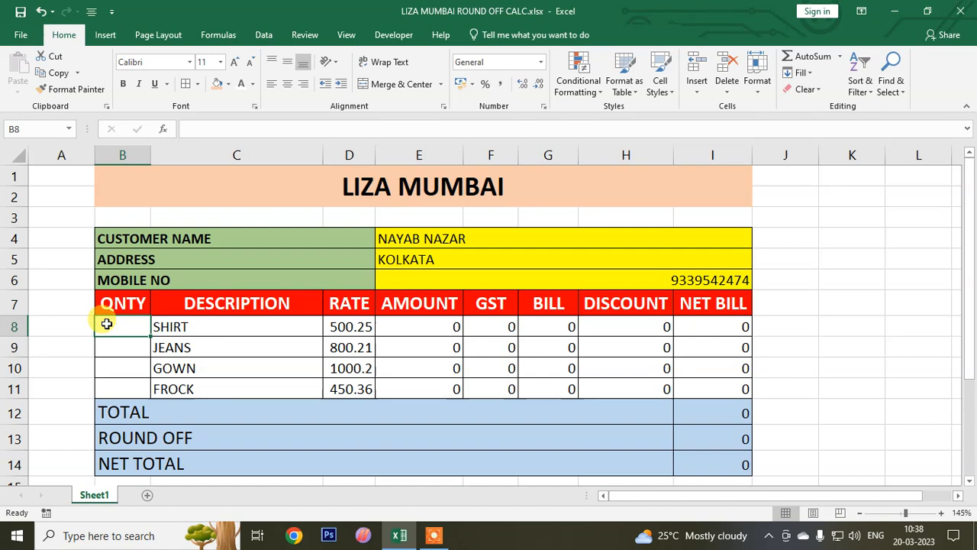
text(2)
key(Return)
text(3)
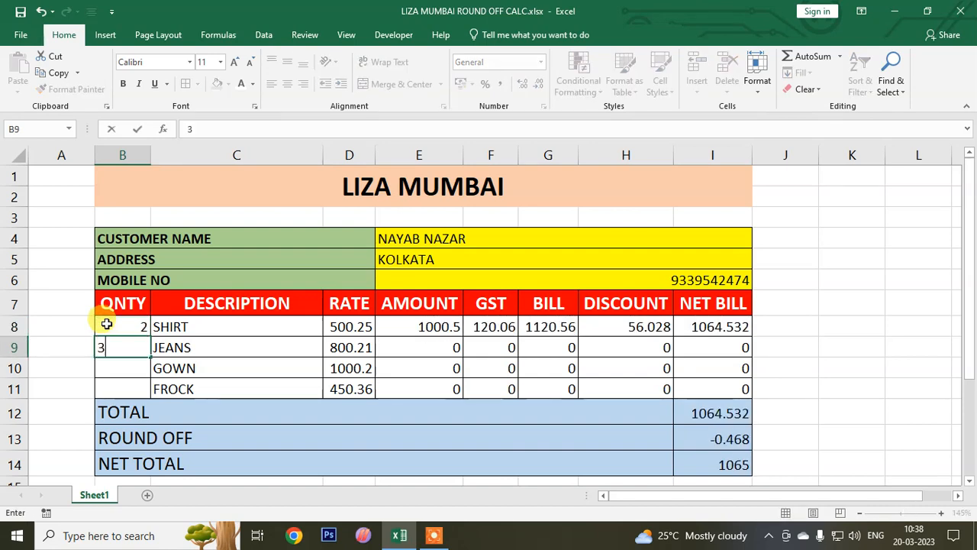
key(Return)
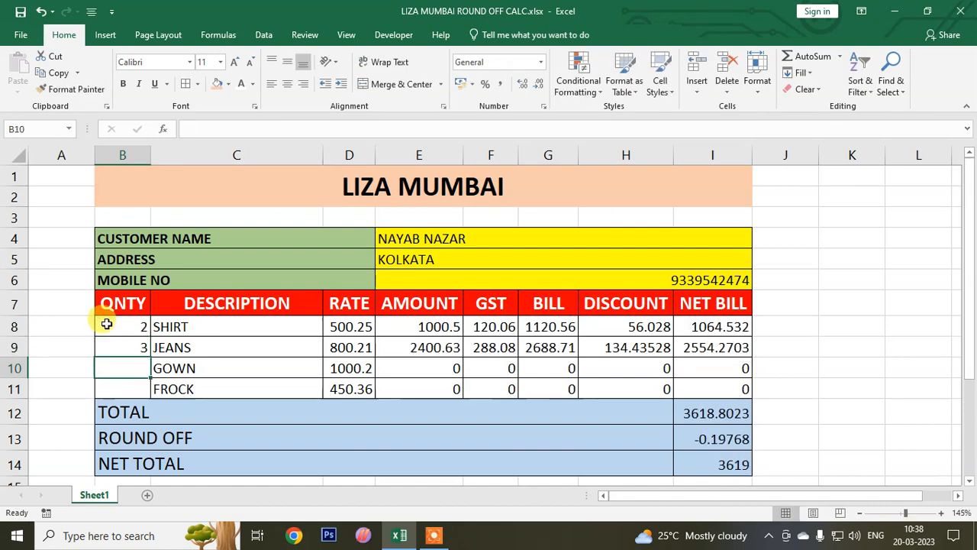
text(1)
key(Return)
text(1)
key(Return)
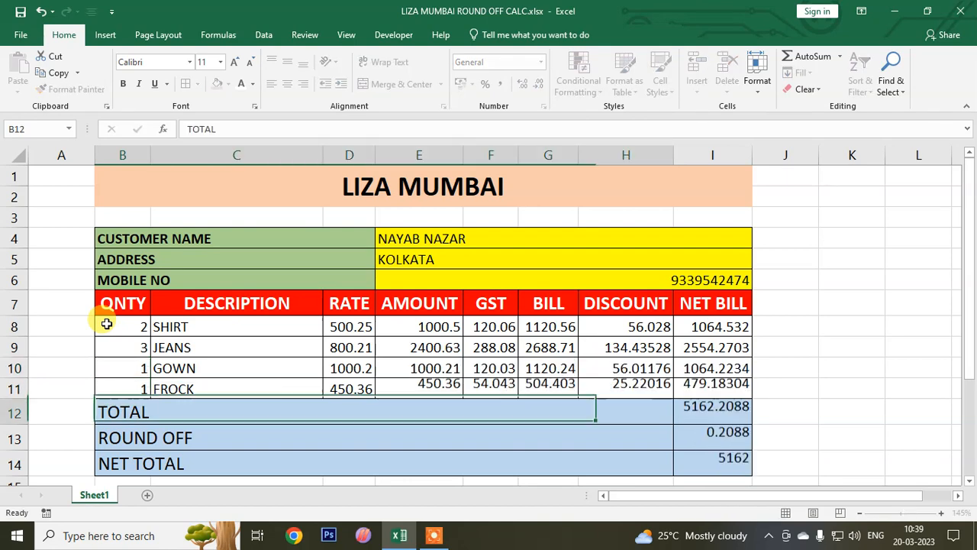
- Reduce the TOTAL amount in I12 to two decimal places
click(730, 422)
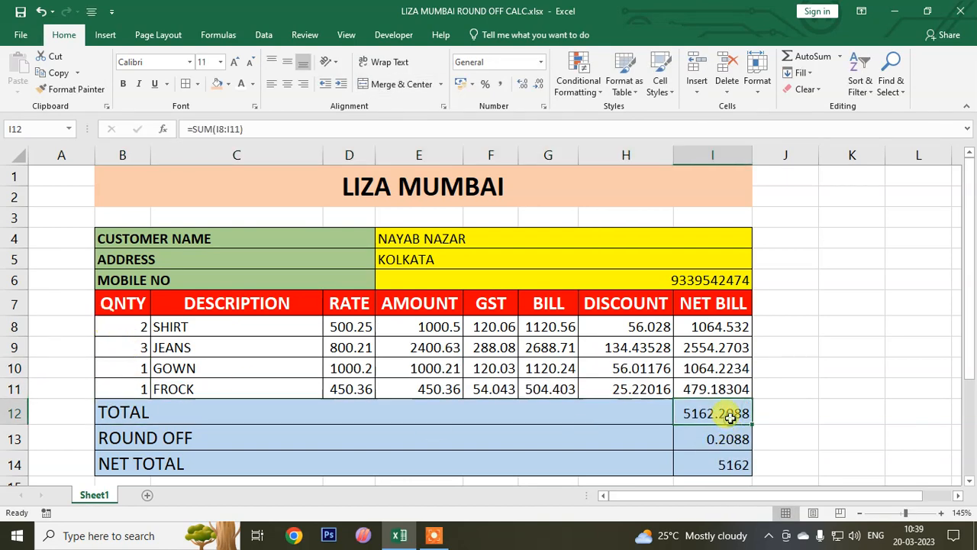
click(541, 86)
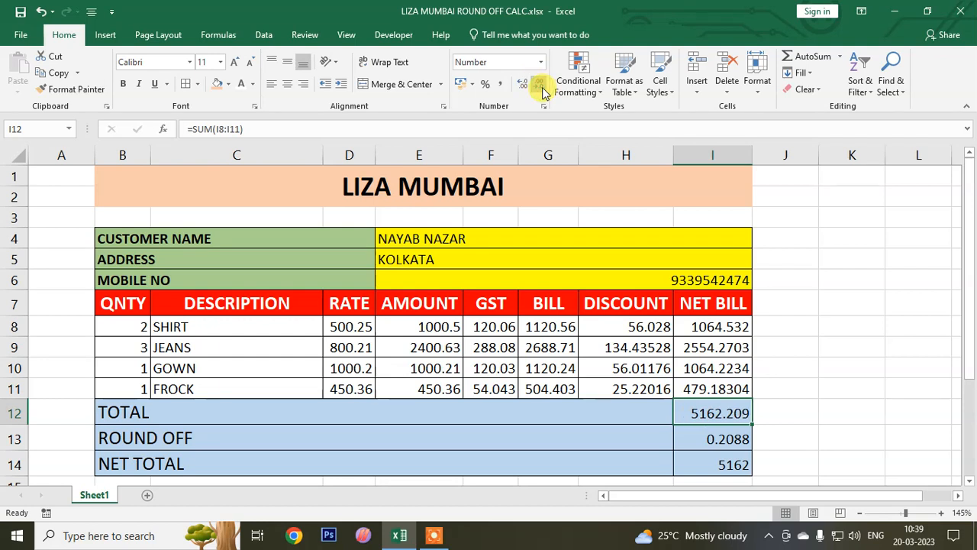
click(541, 85)
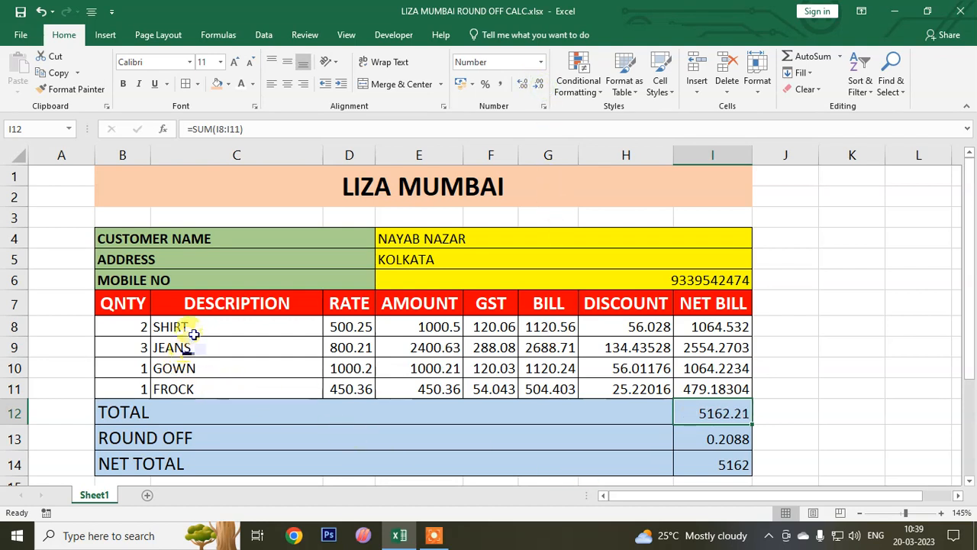
- Make the item descriptions in C8:C11 bold with white text on a dark brown fill
drag(193, 326, 191, 386)
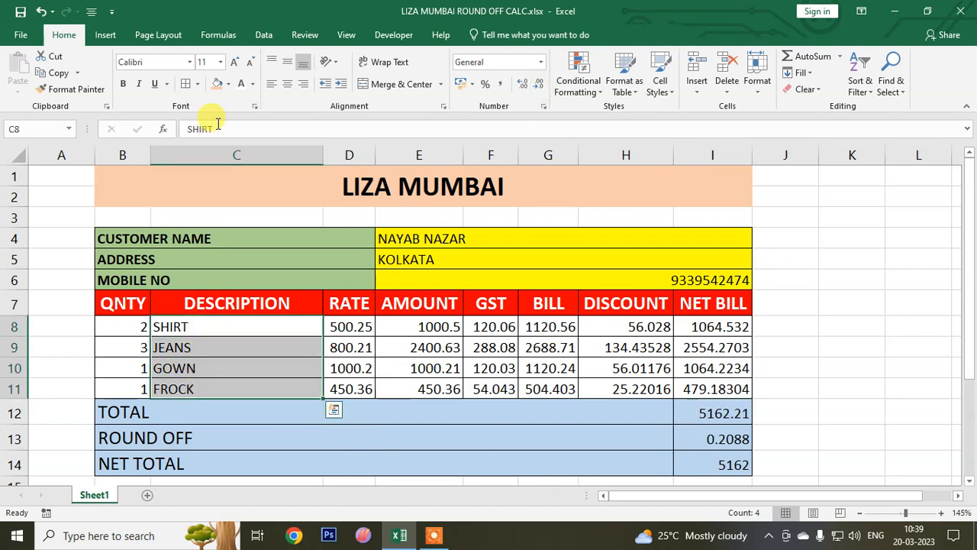
click(123, 84)
click(228, 85)
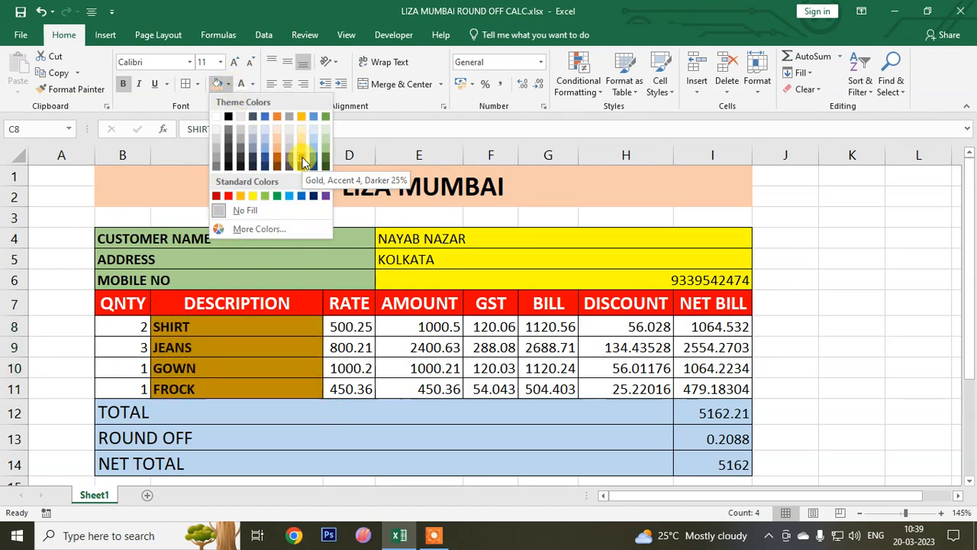
click(301, 162)
click(241, 85)
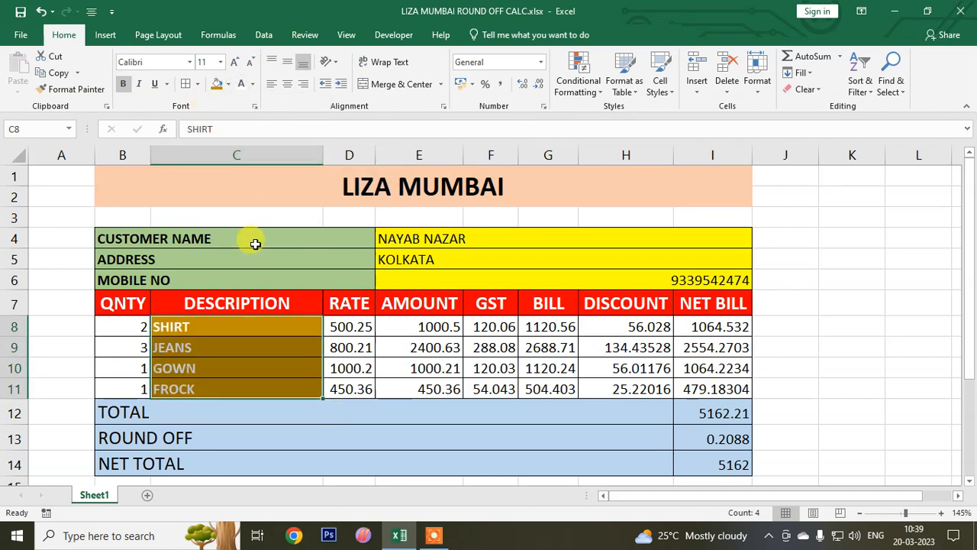
click(227, 84)
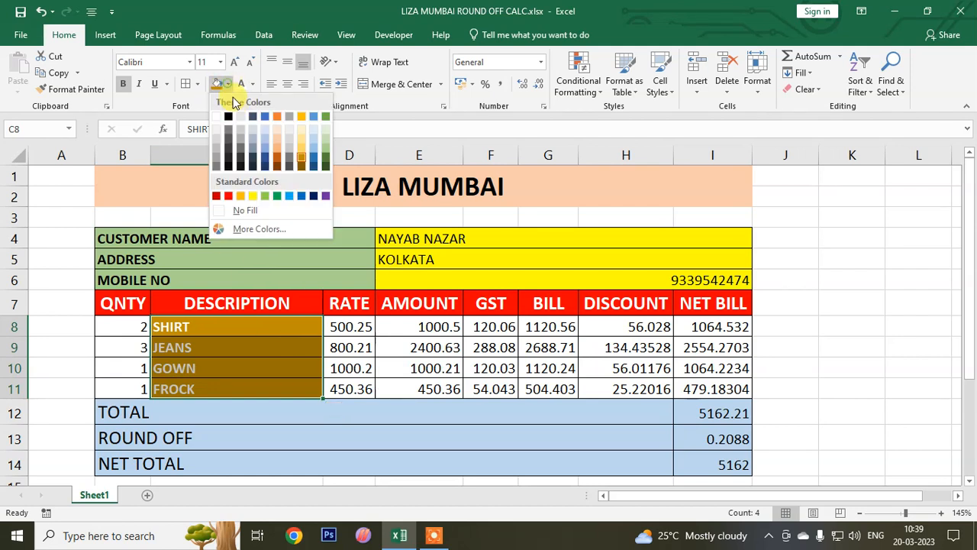
click(278, 166)
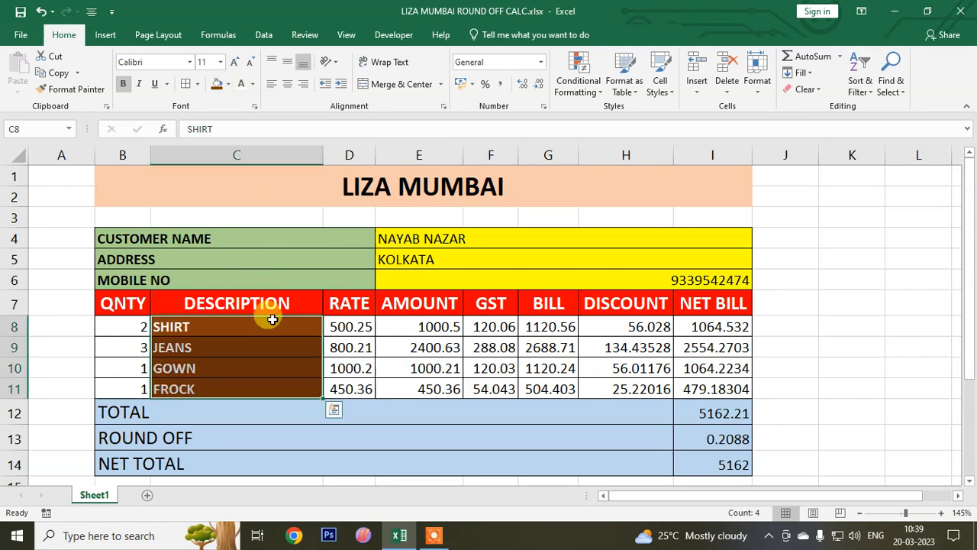
- Reduce the ROUND OFF amount in I13 to two decimal places
click(697, 412)
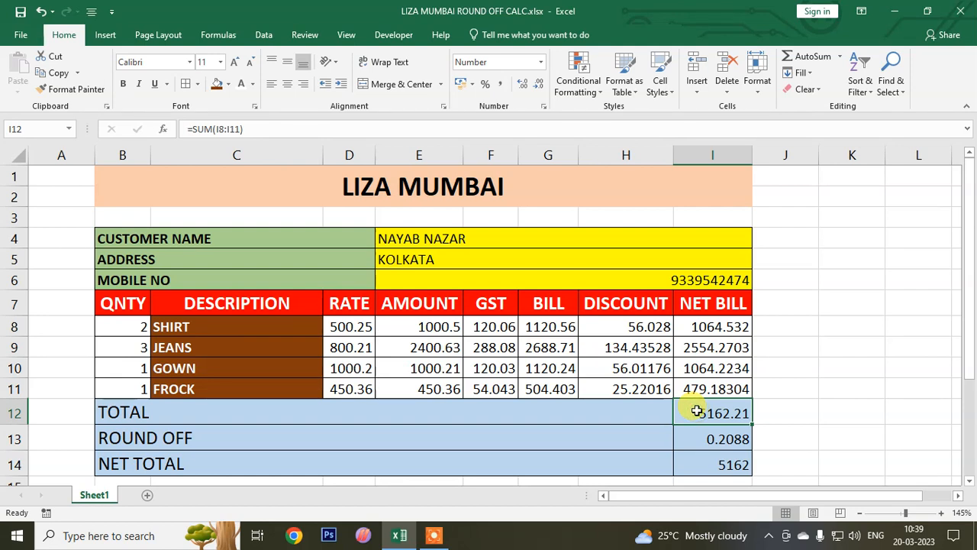
click(720, 463)
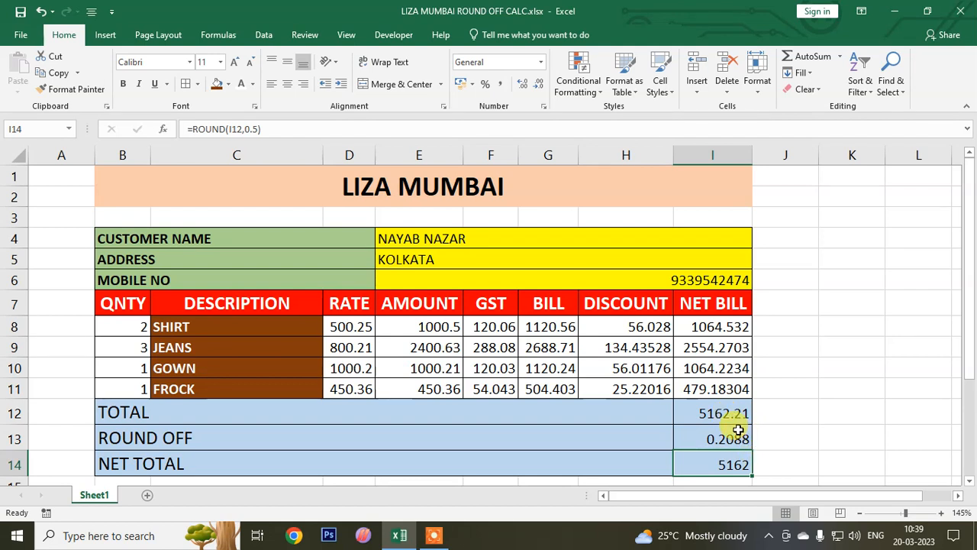
click(733, 439)
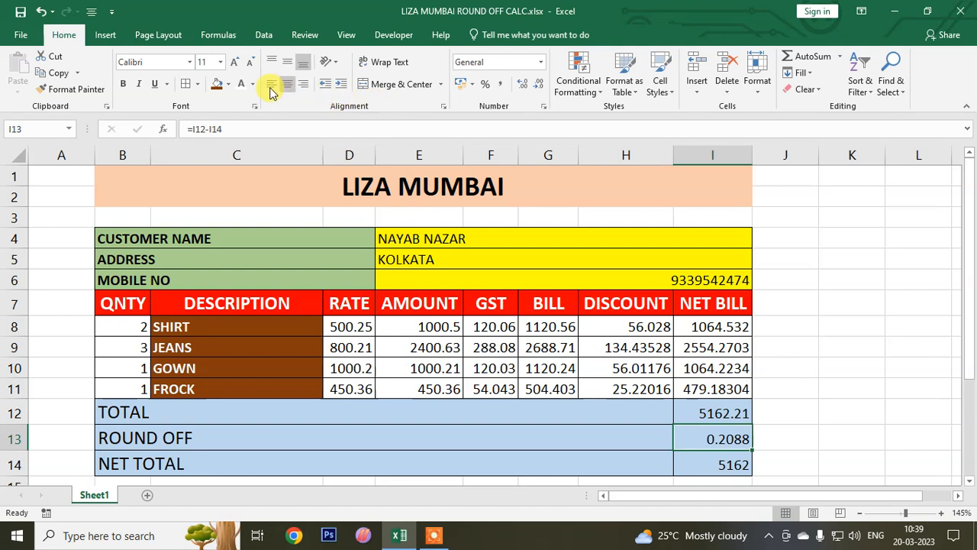
click(538, 85)
click(538, 85)
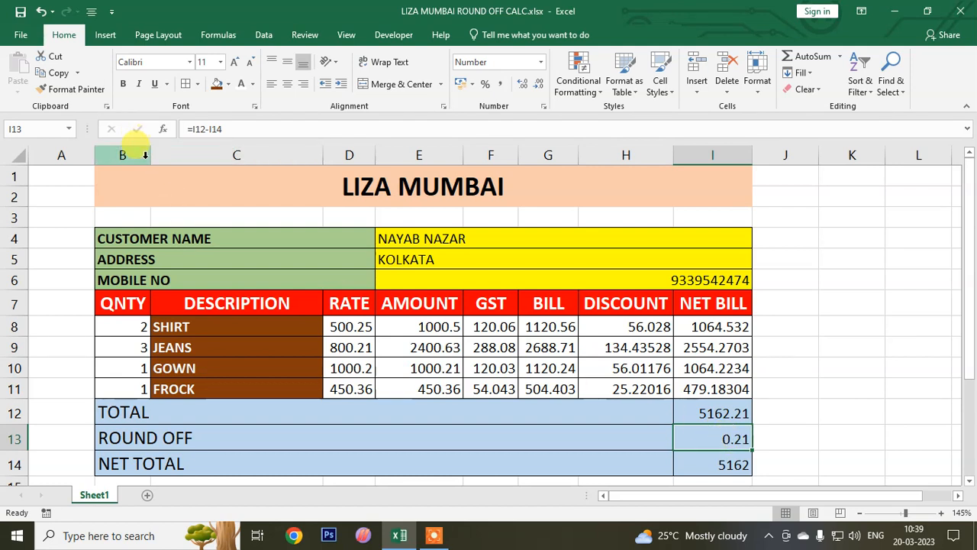
- Change the SHIRT quantity in B8 to 1
click(132, 327)
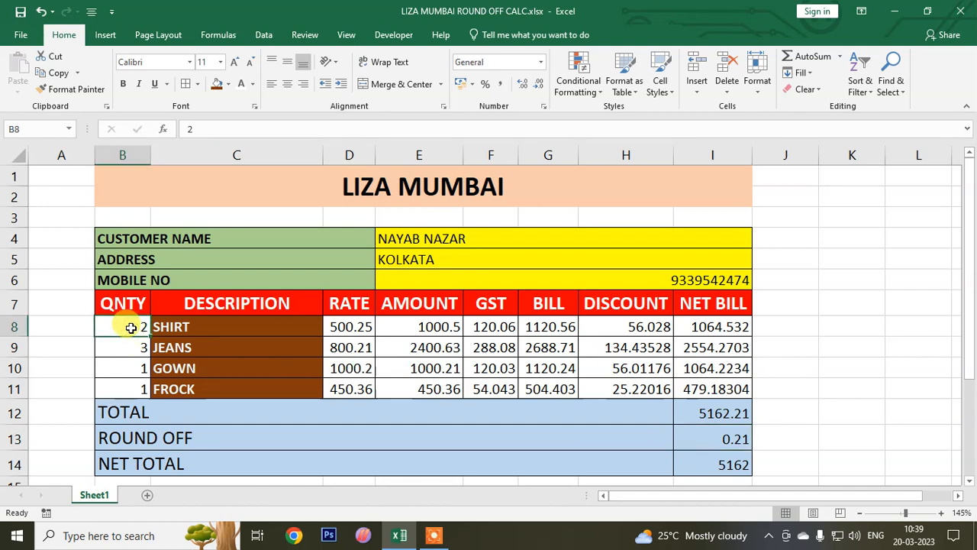
text(1)
key(Return)
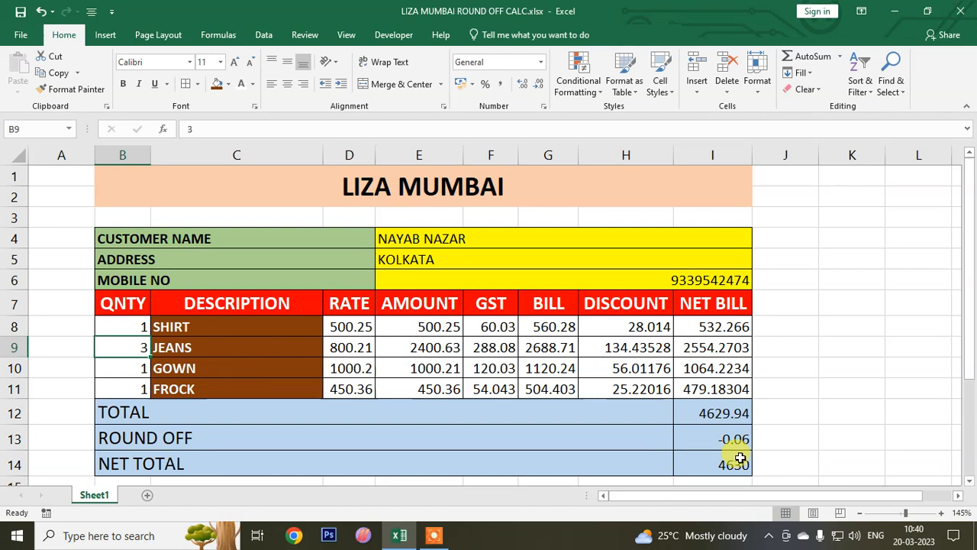
click(409, 237)
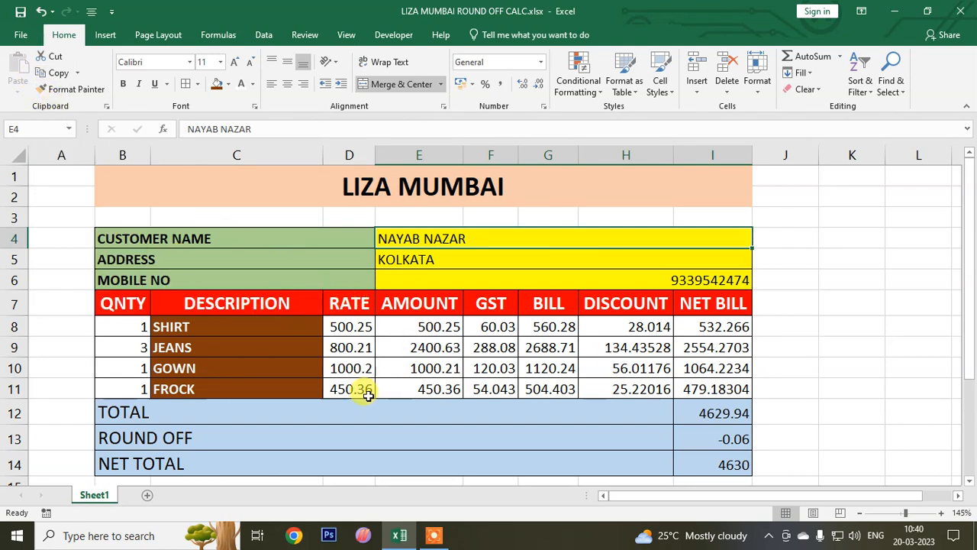
- Start saving a copy of the workbook and create and open a new folder LIZA MUMBAI PARTY BILL on Local Disk (F:)
click(20, 34)
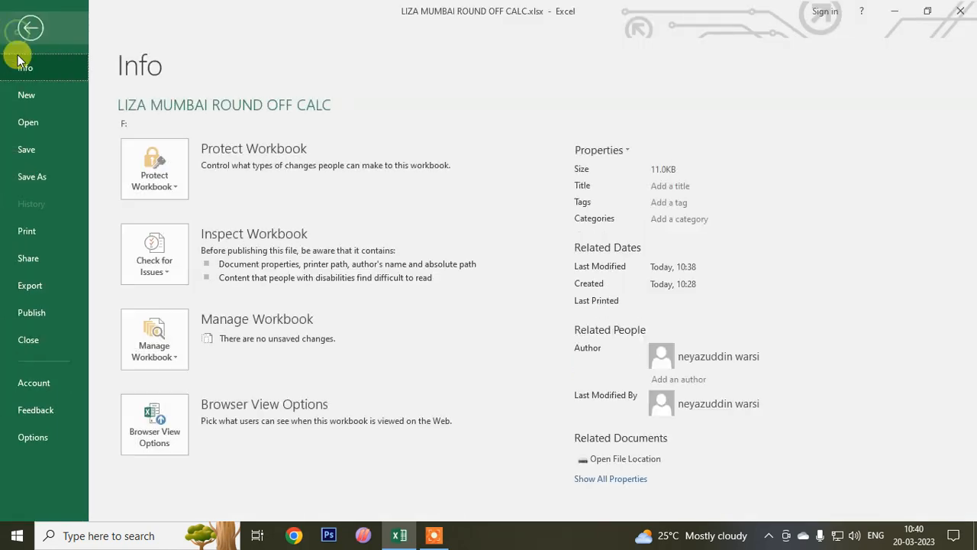
click(36, 176)
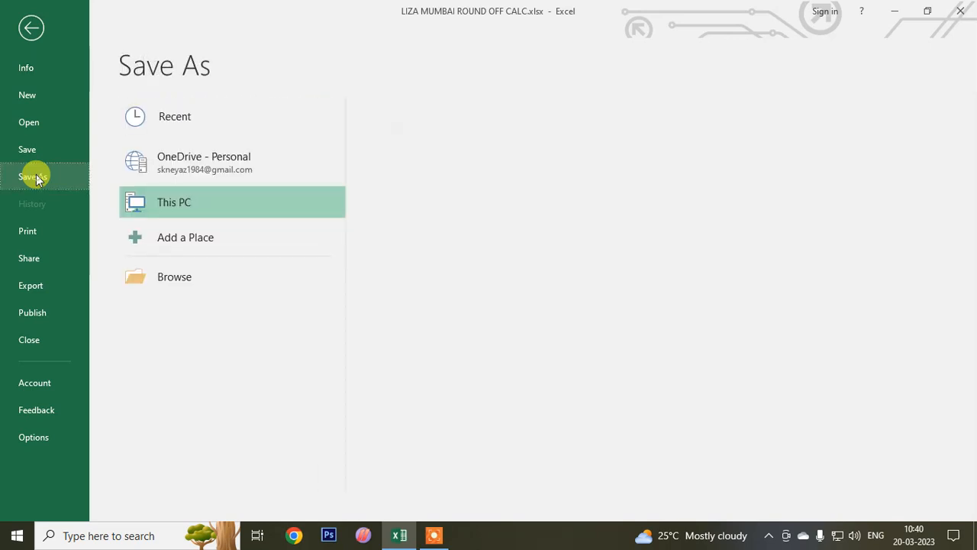
click(188, 274)
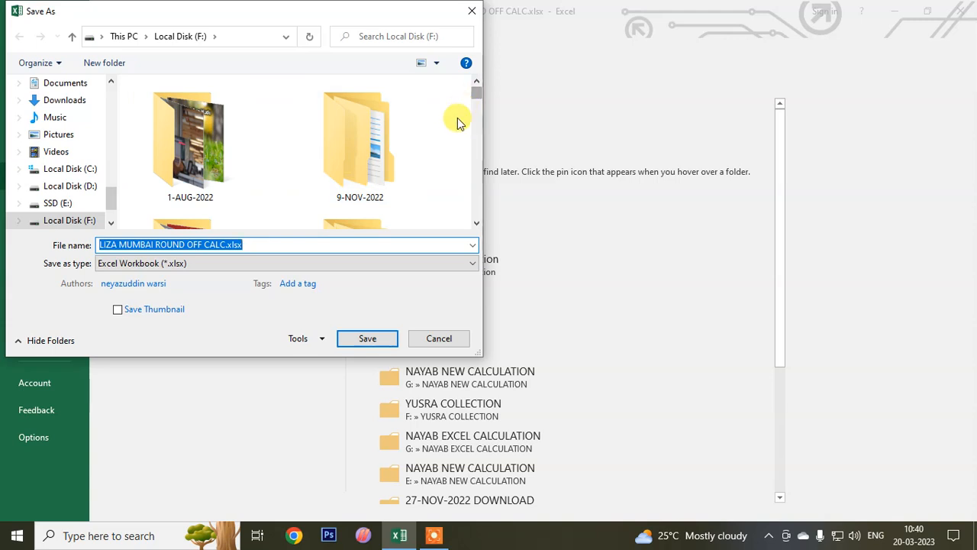
right_click(126, 169)
mouse_move(96, 305)
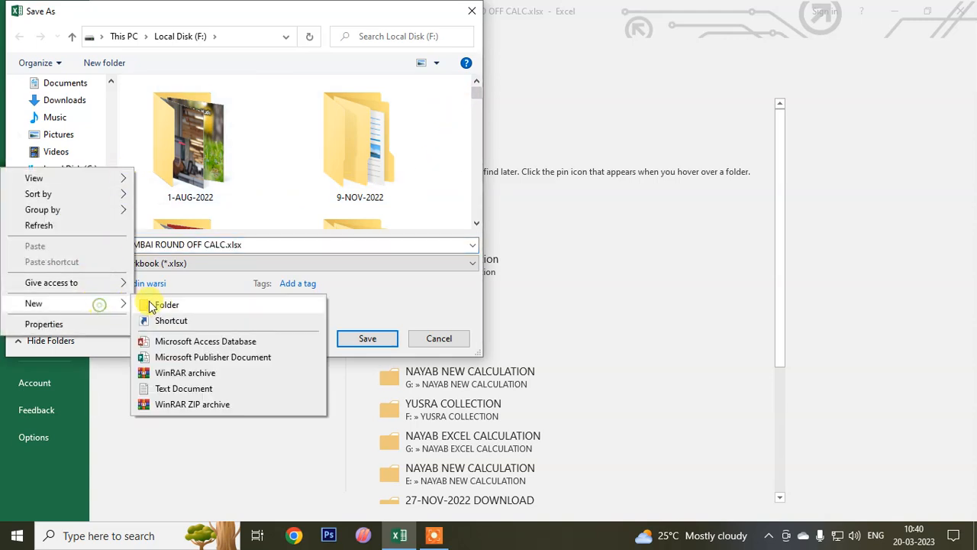
click(164, 304)
text(L)
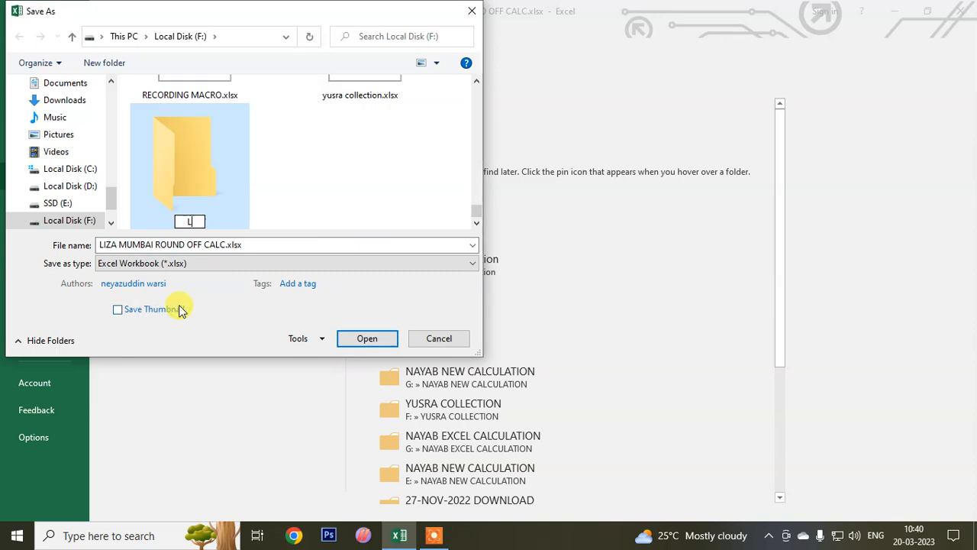
text(IZA MU)
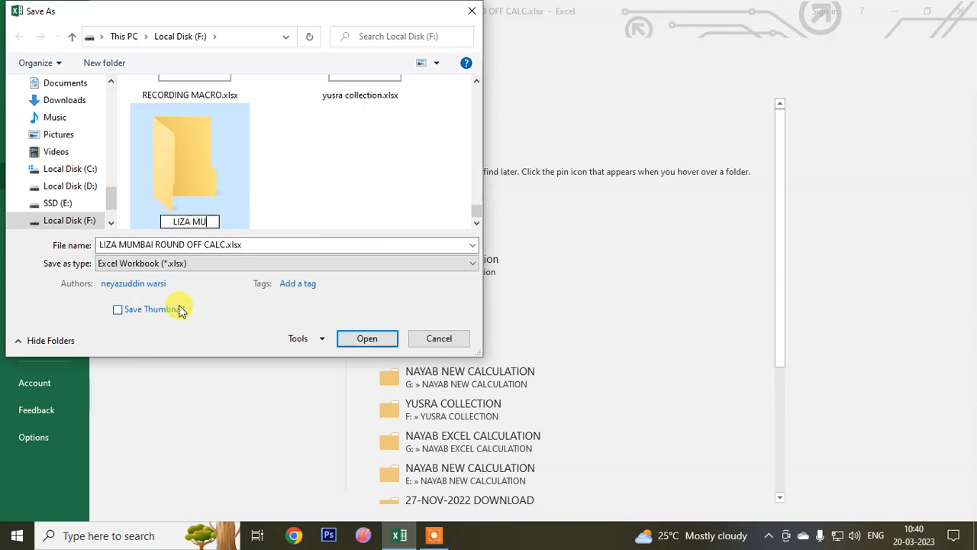
text(MBAI PARTY )
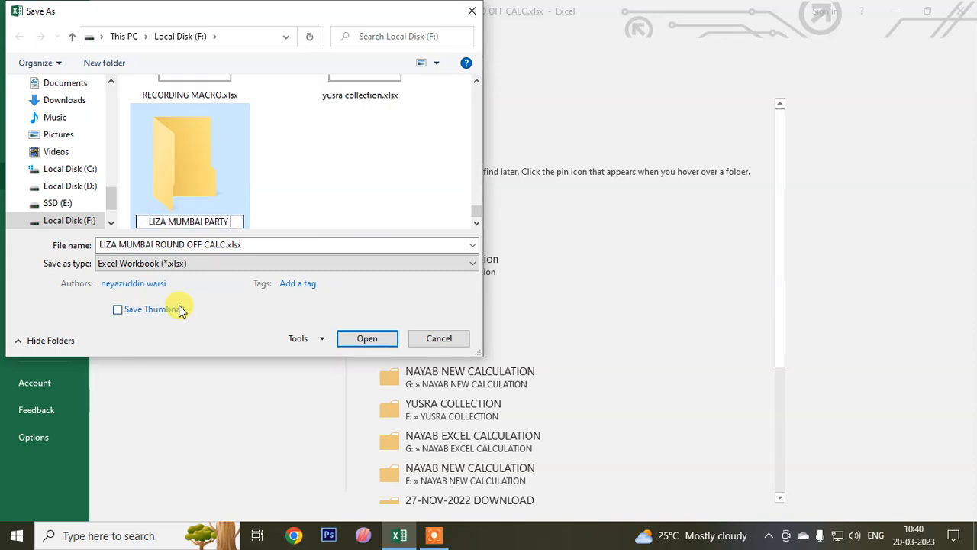
text(BILL)
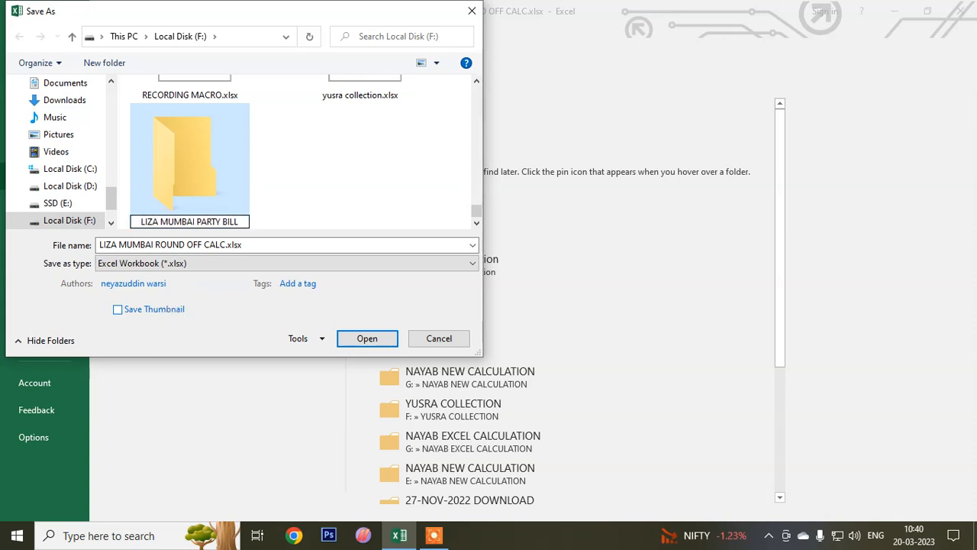
key(Return)
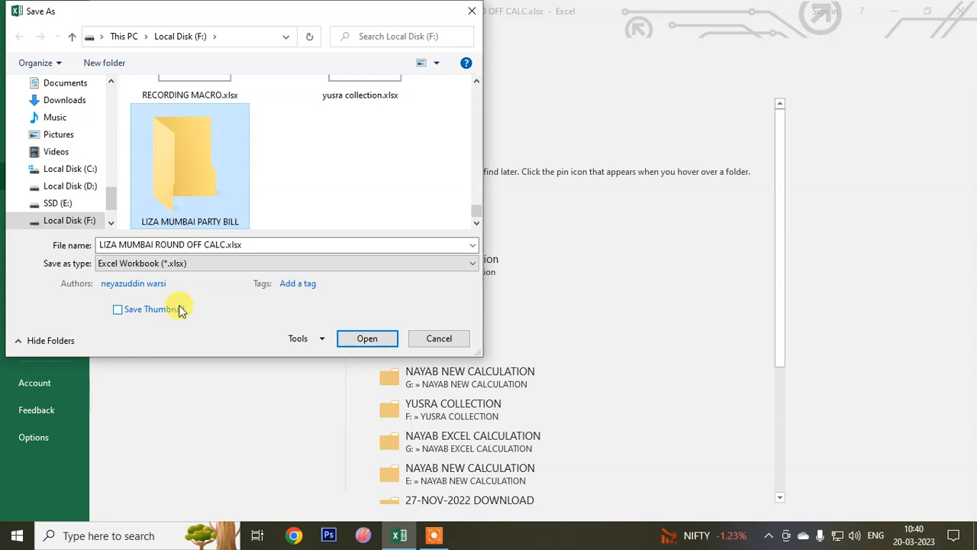
key(Return)
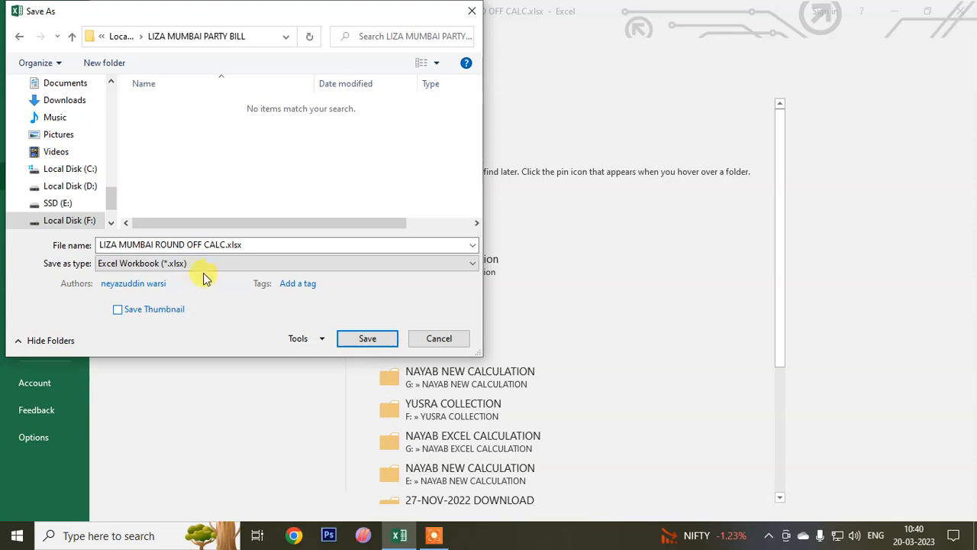
- Name the file after the customer and save it as an Excel Workbook in the LIZA MUMBAI PARTY BILL folder
click(257, 242)
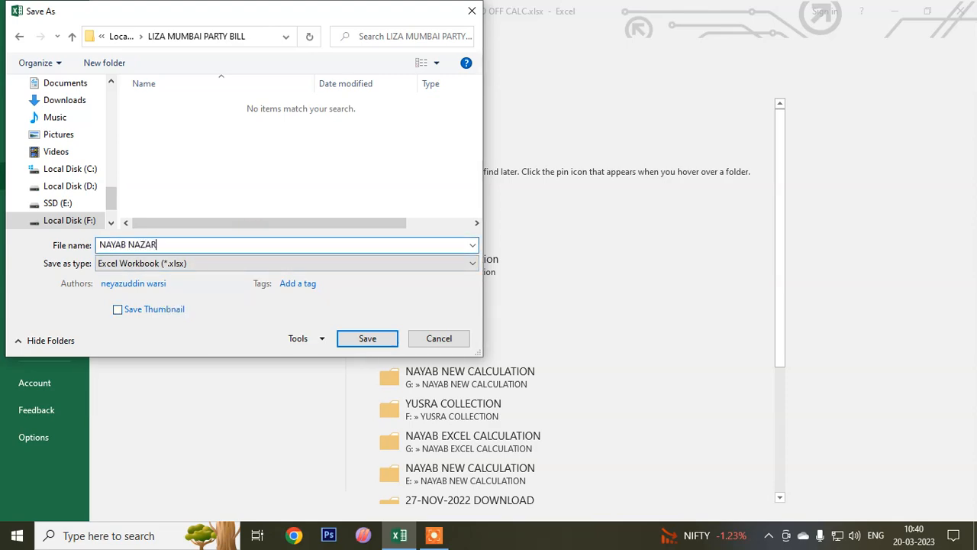
key(Return)
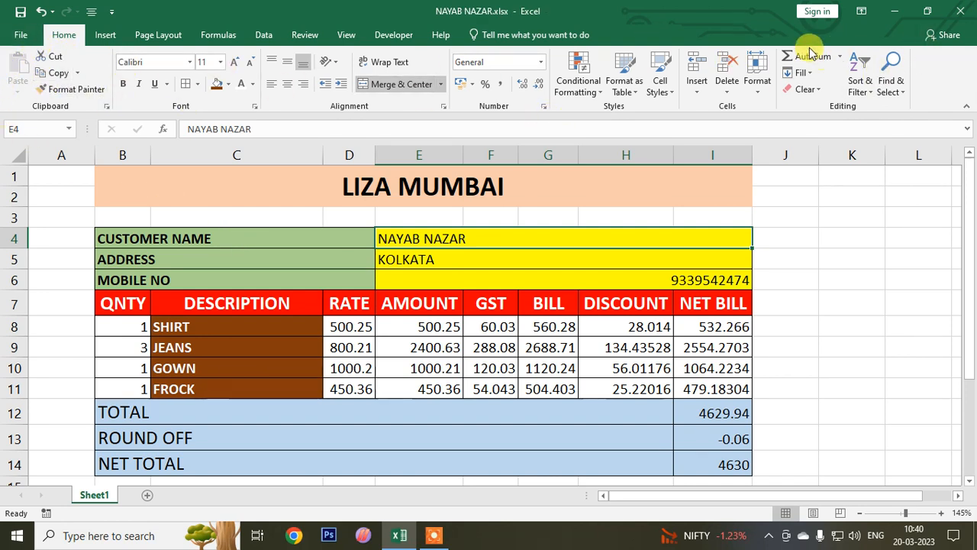
- Close the customer's workbook and reopen the blank bill LIZA MUMBAI ROUND OFF CALC.xlsx from the recent files
click(23, 38)
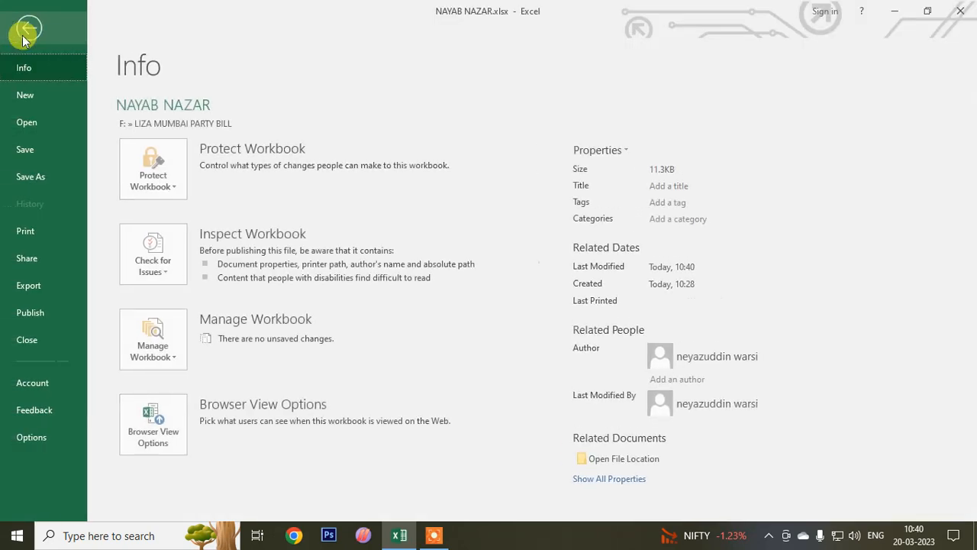
click(29, 339)
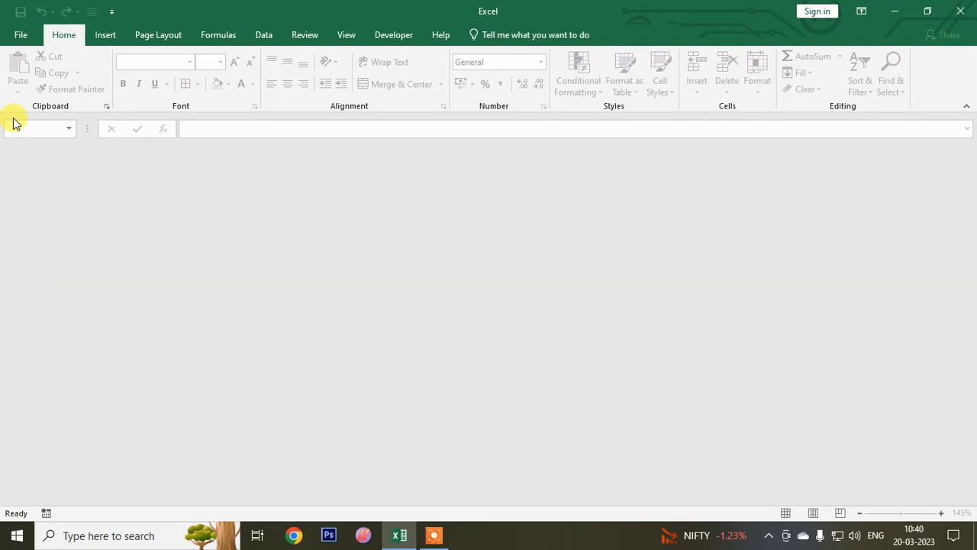
click(21, 35)
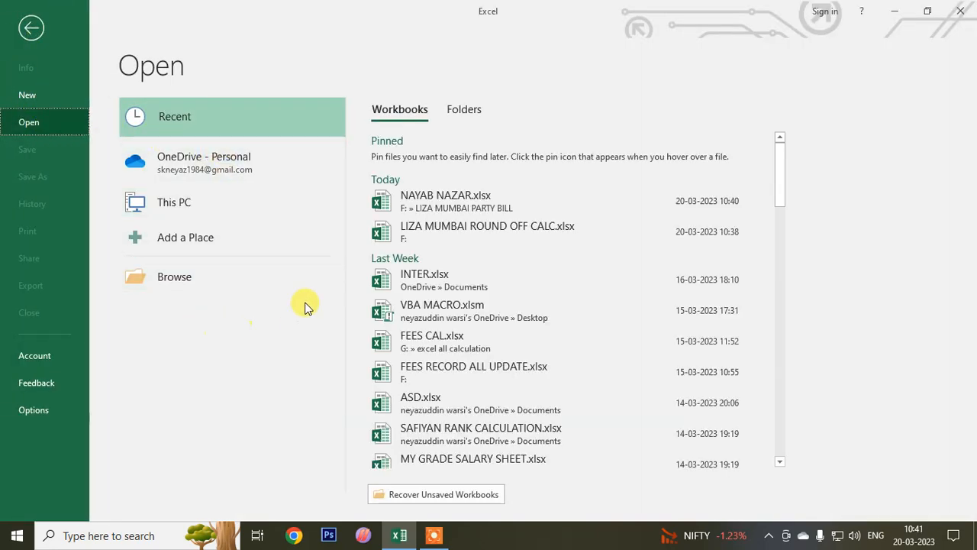
click(425, 226)
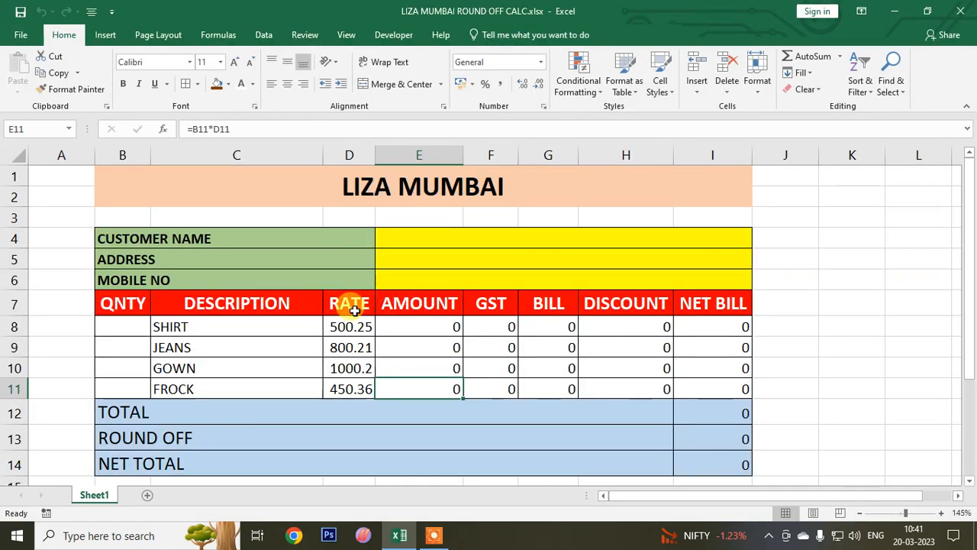
- Enter the second customer's name, address and mobile number in the yellow cells E4 to E6
click(423, 241)
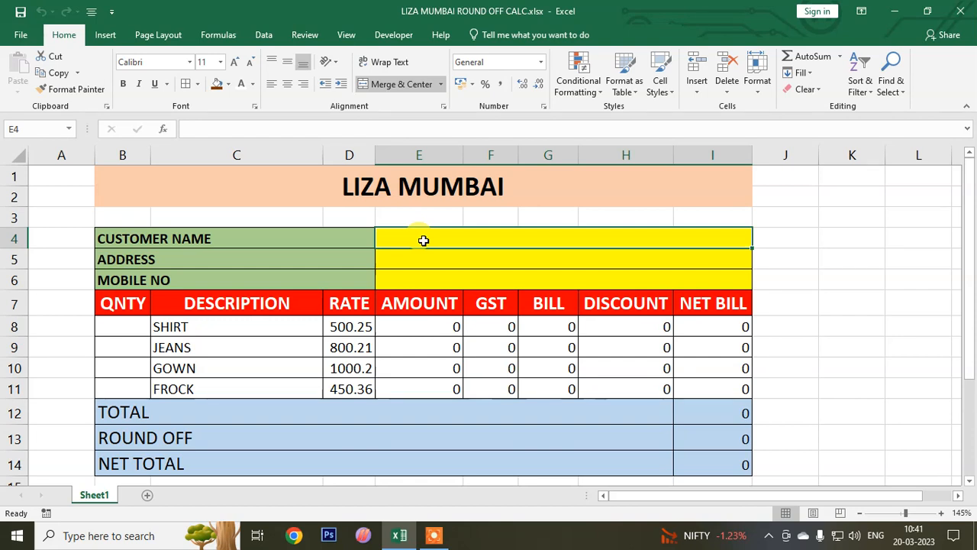
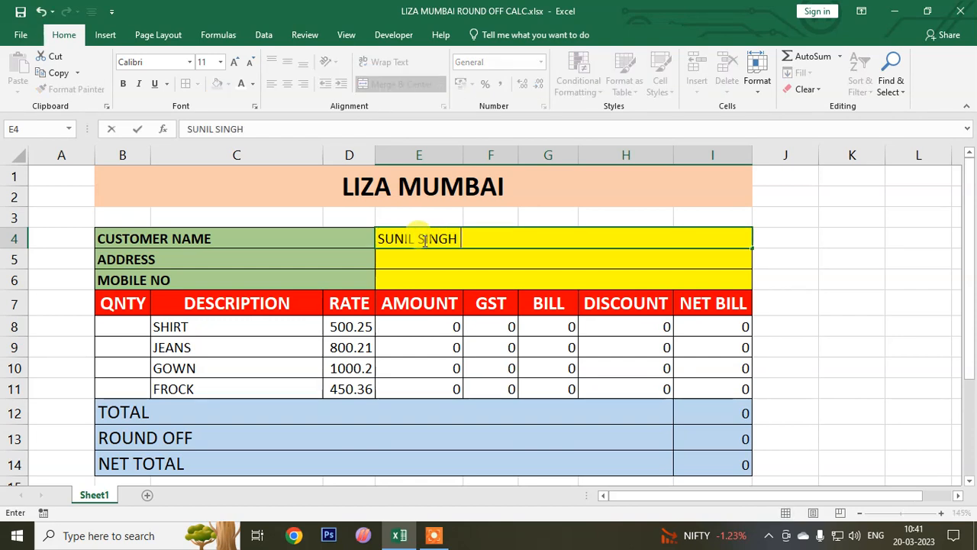
key(Return)
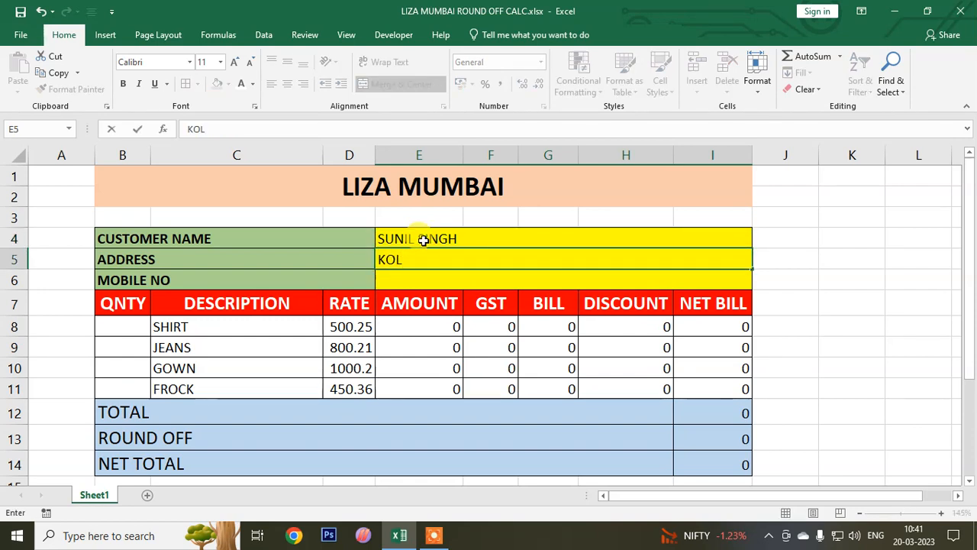
text(NNAGATR)
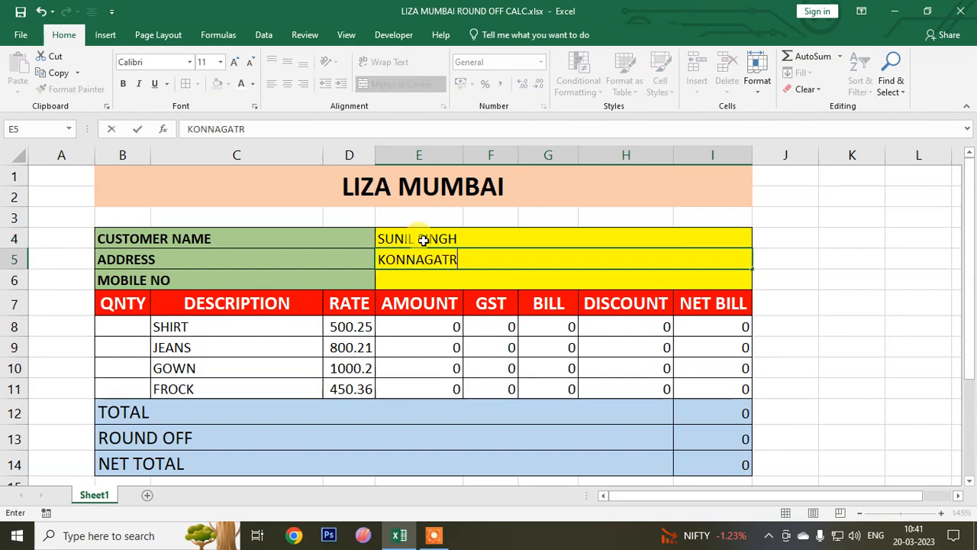
key(Return)
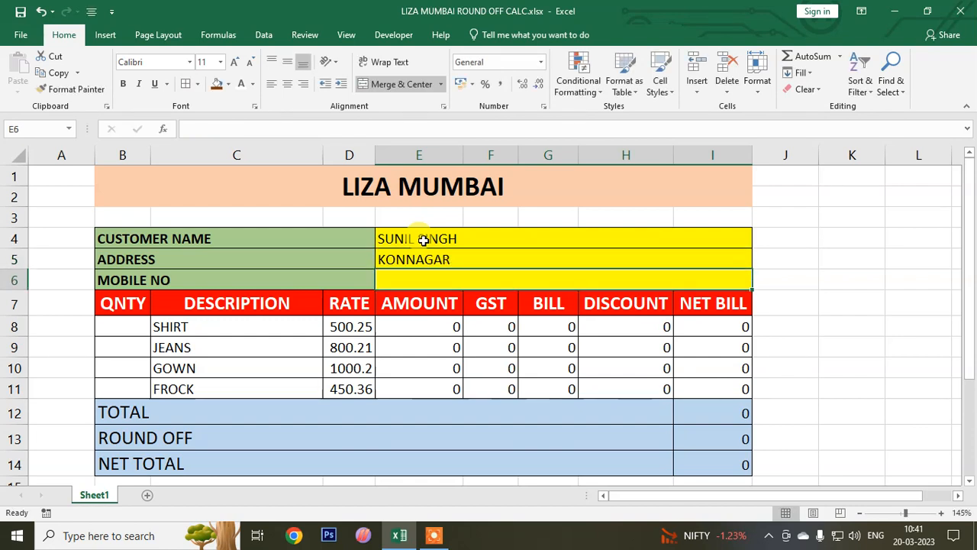
text(9223)
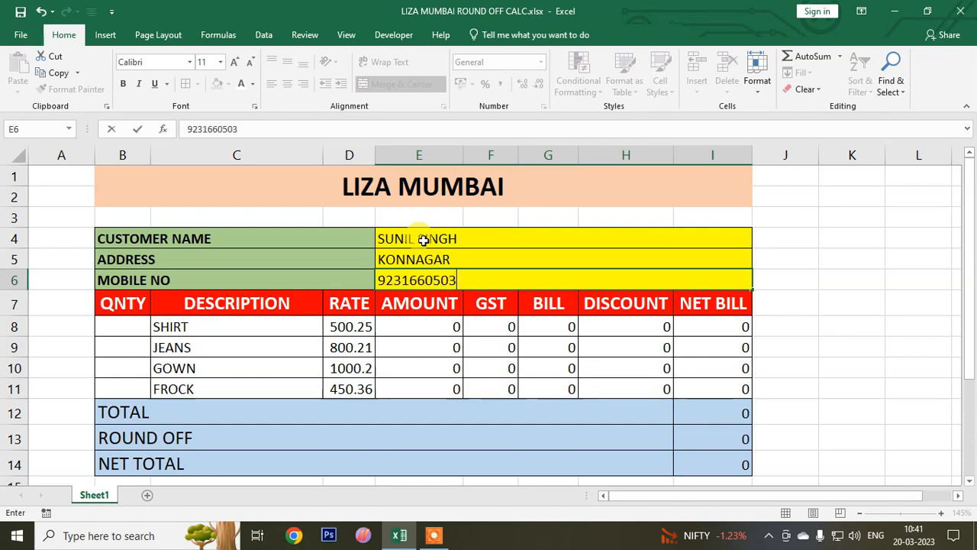
- Enter the quantities 2 for SHIRT, 3 for JEANS, 4 for GOWN and 5 for FROCK in B8:B11
click(120, 330)
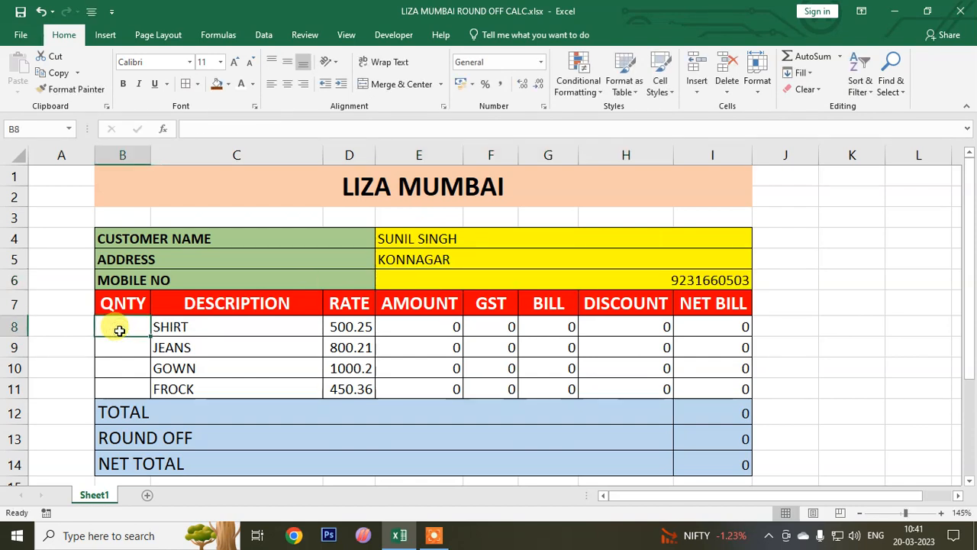
text(2)
key(Return)
text(3)
key(Return)
text(4)
key(Return)
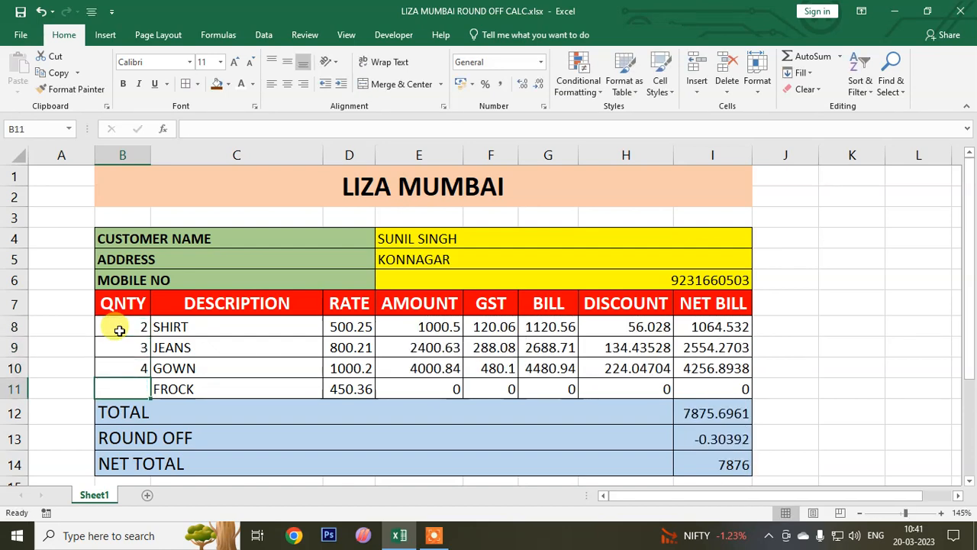
text(5)
key(Return)
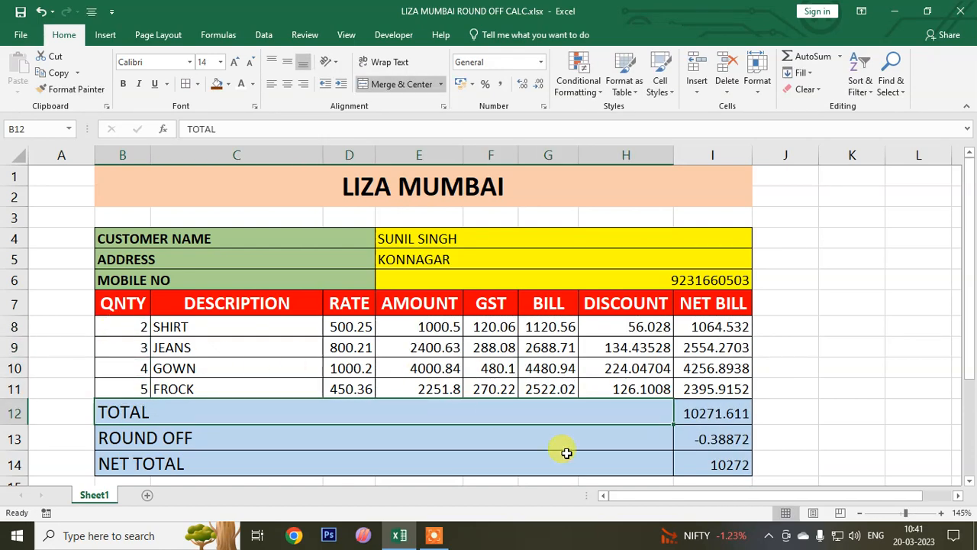
- Reduce the TOTAL in I12 and the ROUND OFF amount in I13 to two decimal places
click(720, 415)
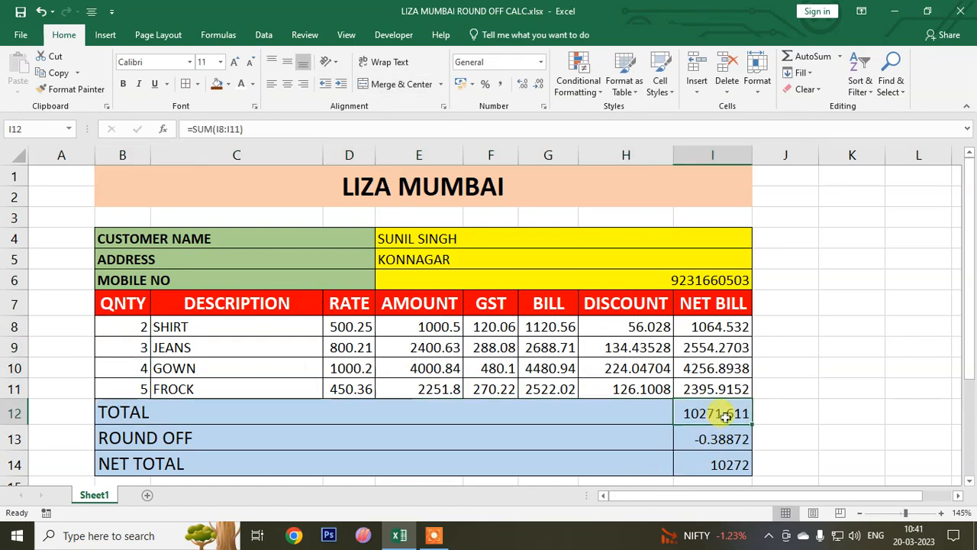
click(539, 84)
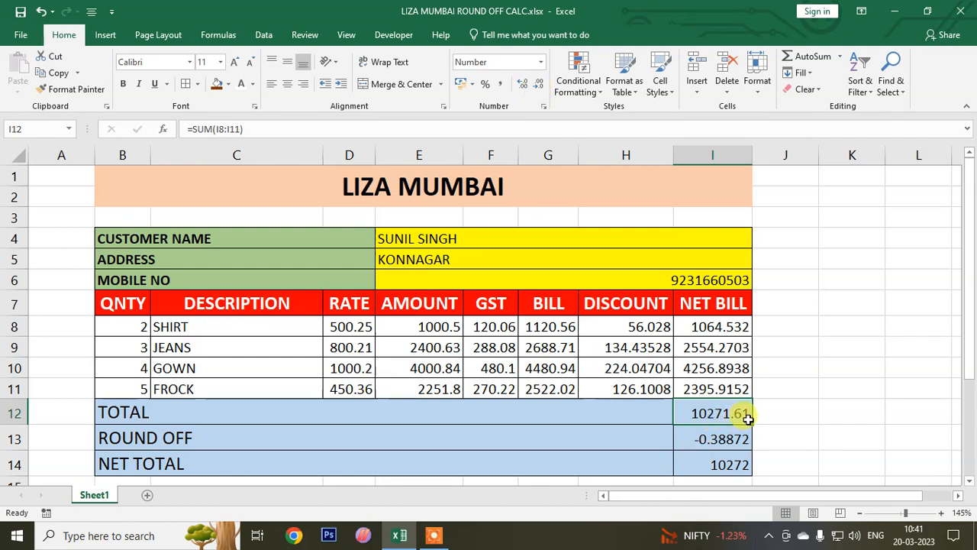
click(734, 440)
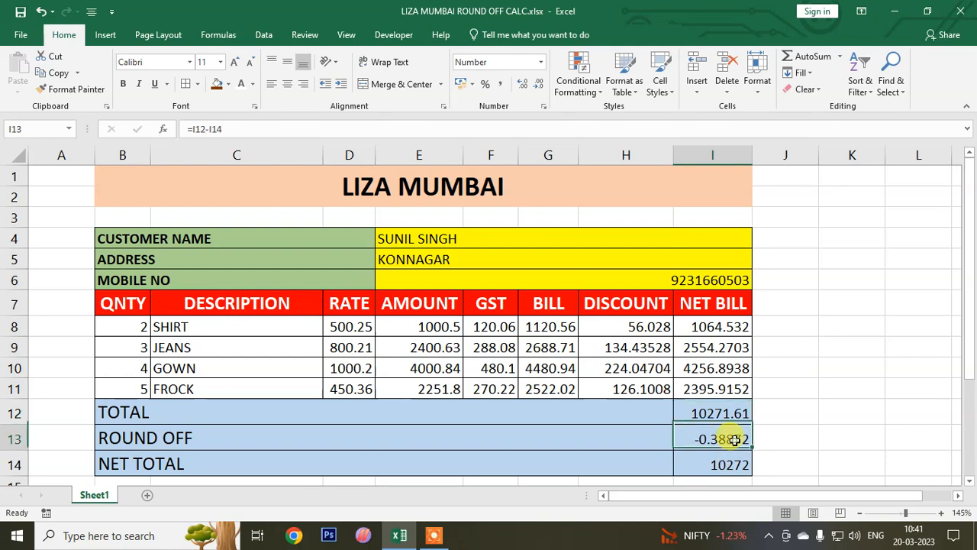
click(538, 84)
click(539, 84)
click(538, 84)
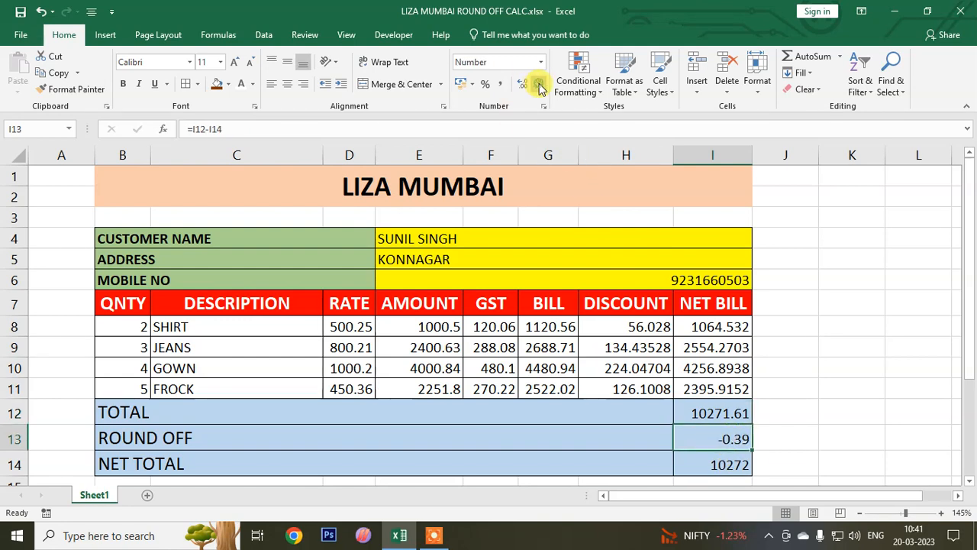
- Save the bill as a separate workbook named after the second customer in the LIZA MUMBAI PARTY BILL folder
click(21, 34)
click(52, 181)
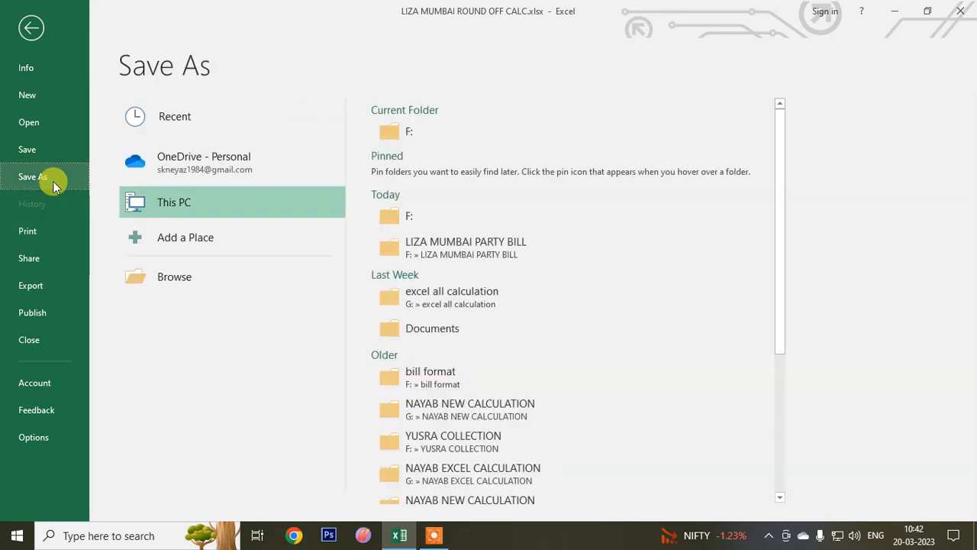
click(411, 256)
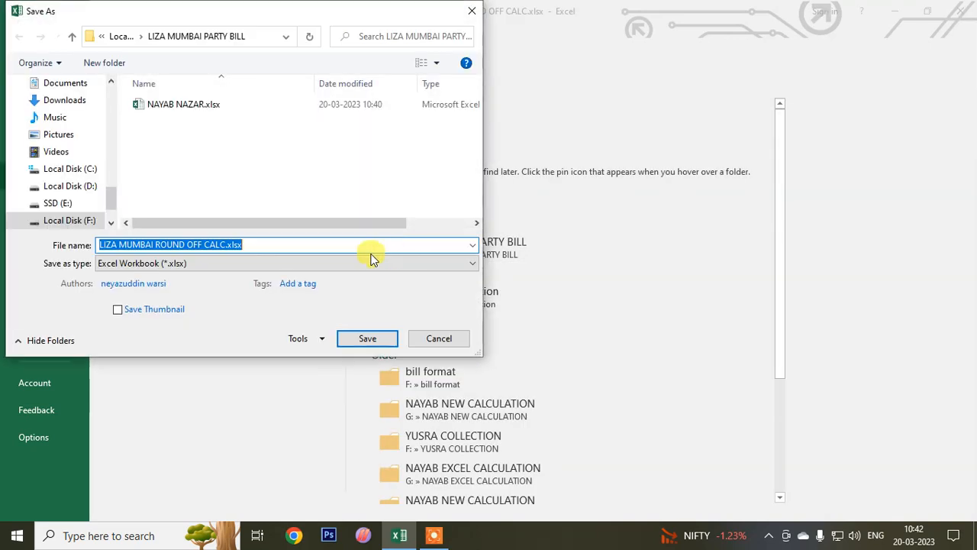
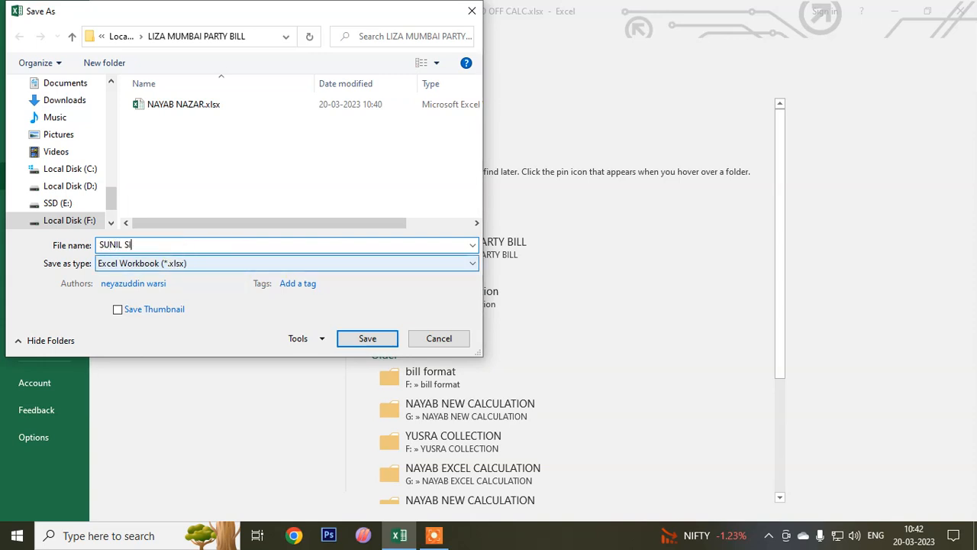
click(364, 337)
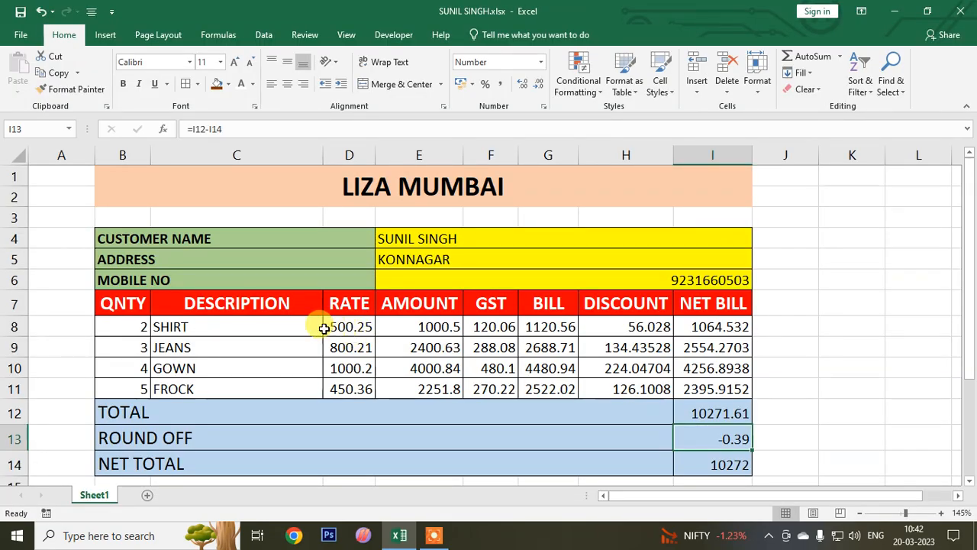